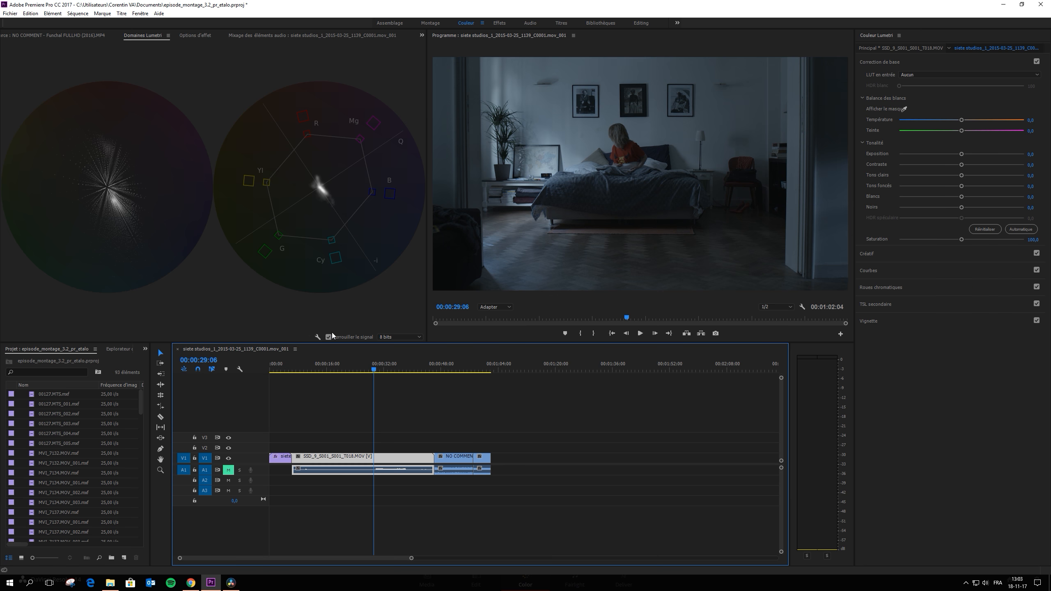
- Compare frames of the woman on the terrace, the bedroom and the coastal city clips, checking the Lumetri scopes for each
{"action": "left_click", "coordinate": [280, 370]}
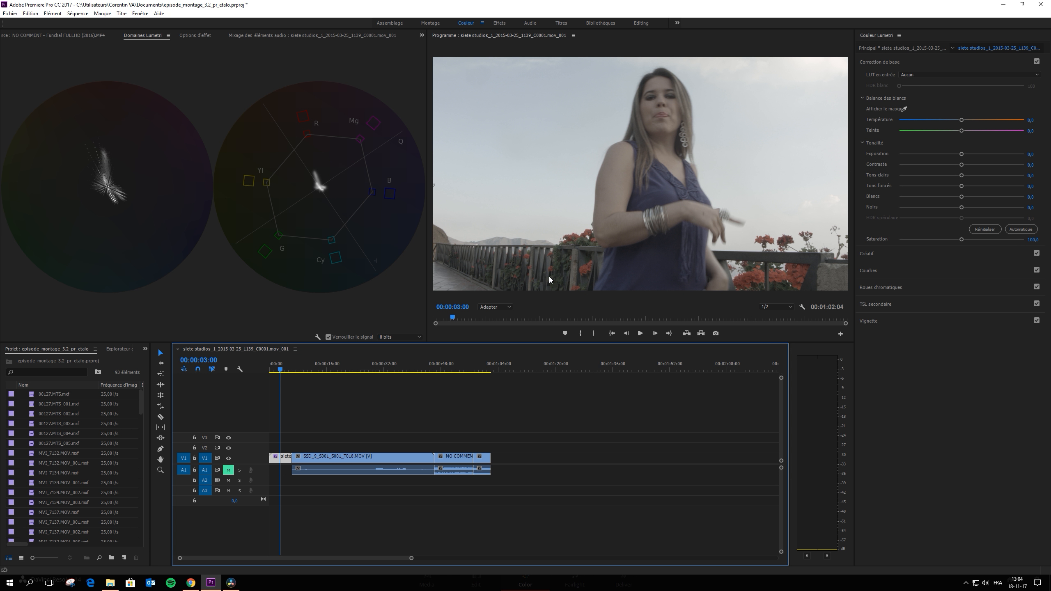
{"action": "left_click", "coordinate": [345, 368]}
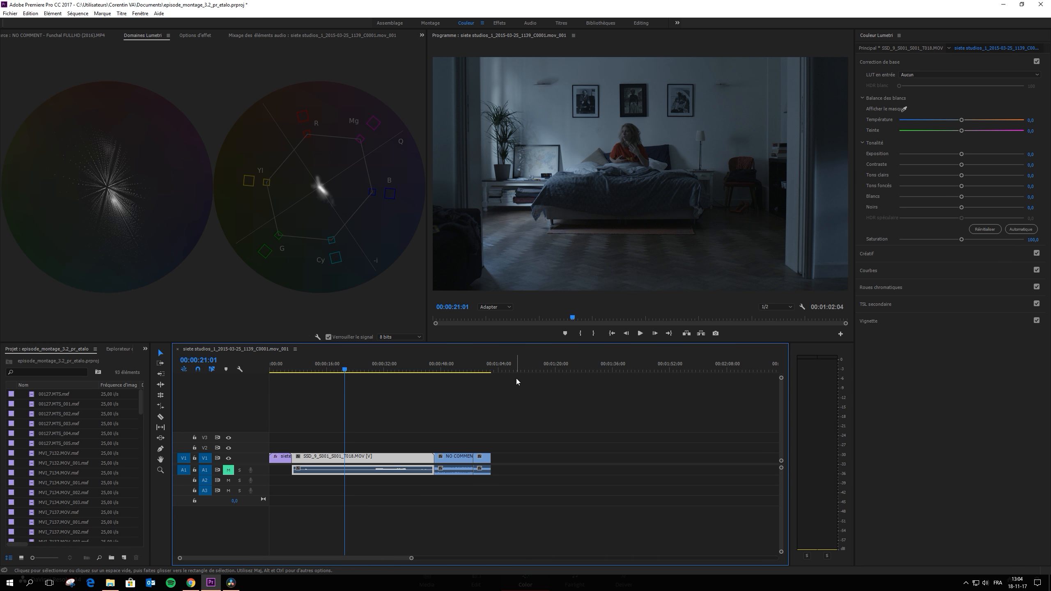
{"action": "left_click", "coordinate": [453, 370]}
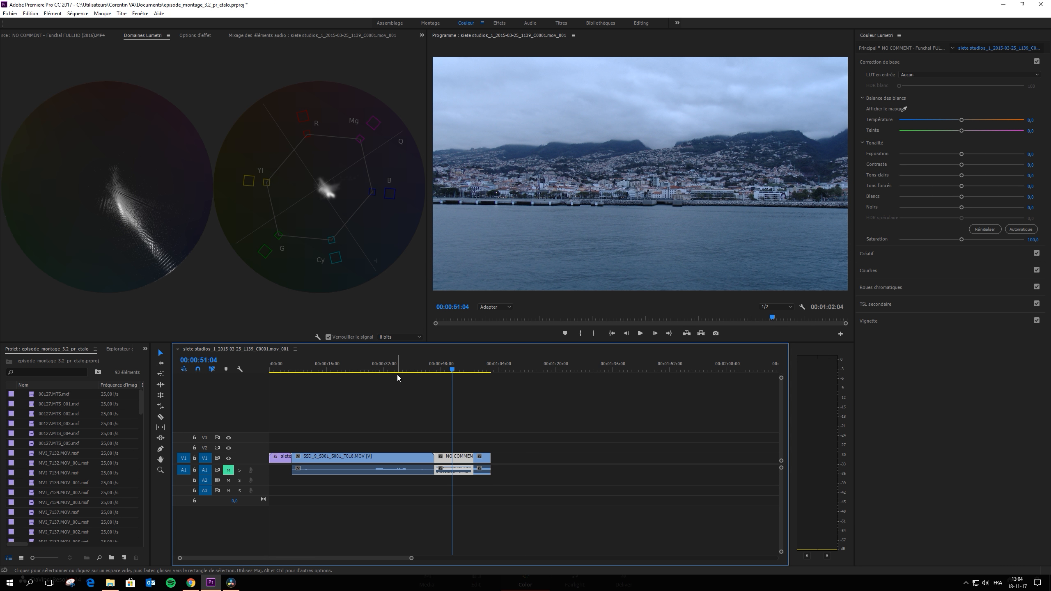
{"action": "left_click", "coordinate": [283, 372]}
{"action": "left_click", "coordinate": [356, 370]}
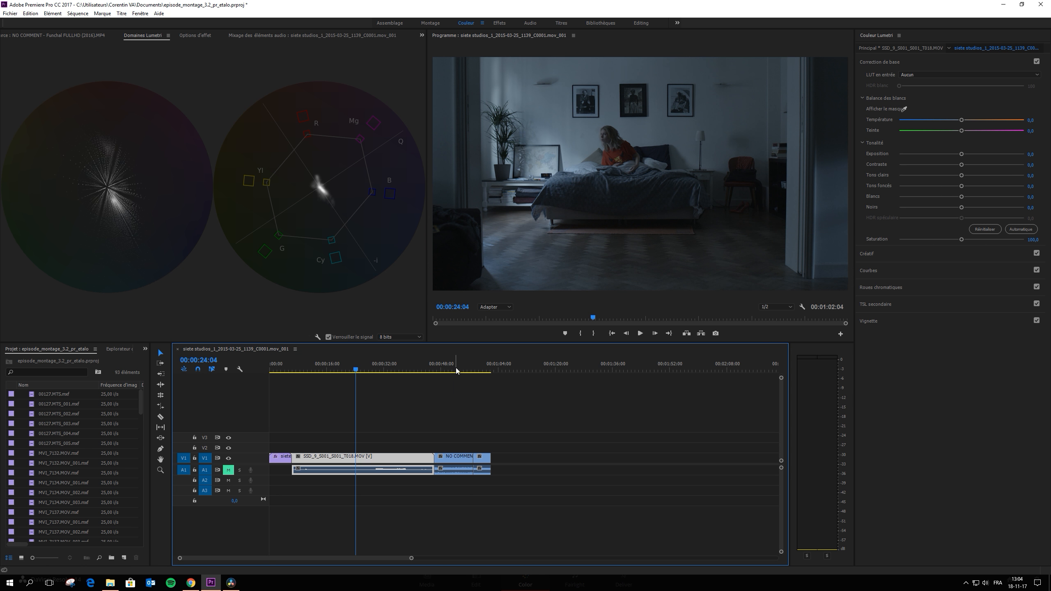
{"action": "left_click", "coordinate": [454, 370]}
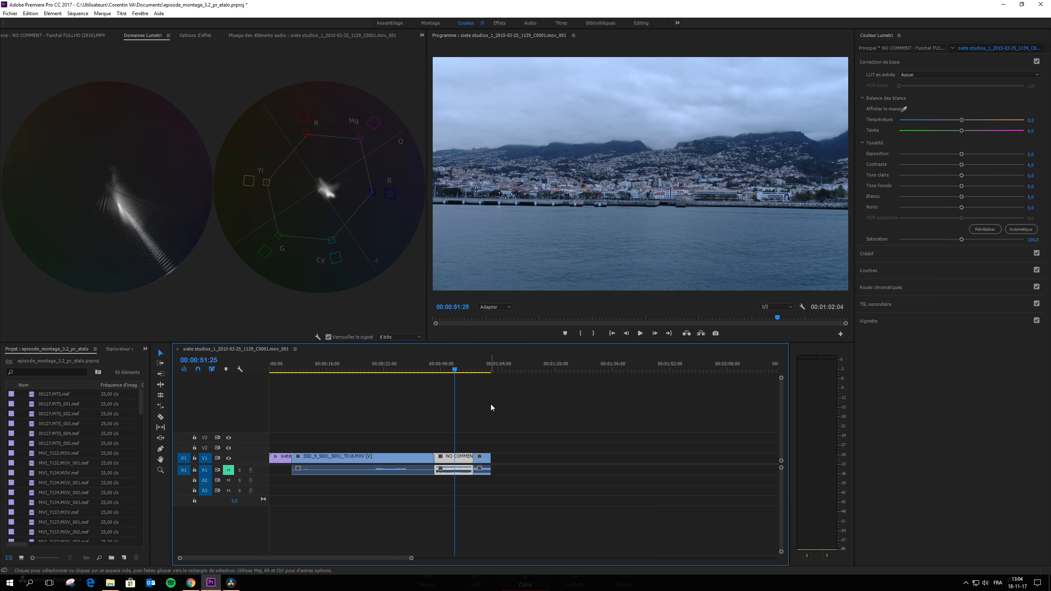
{"action": "left_click", "coordinate": [281, 370]}
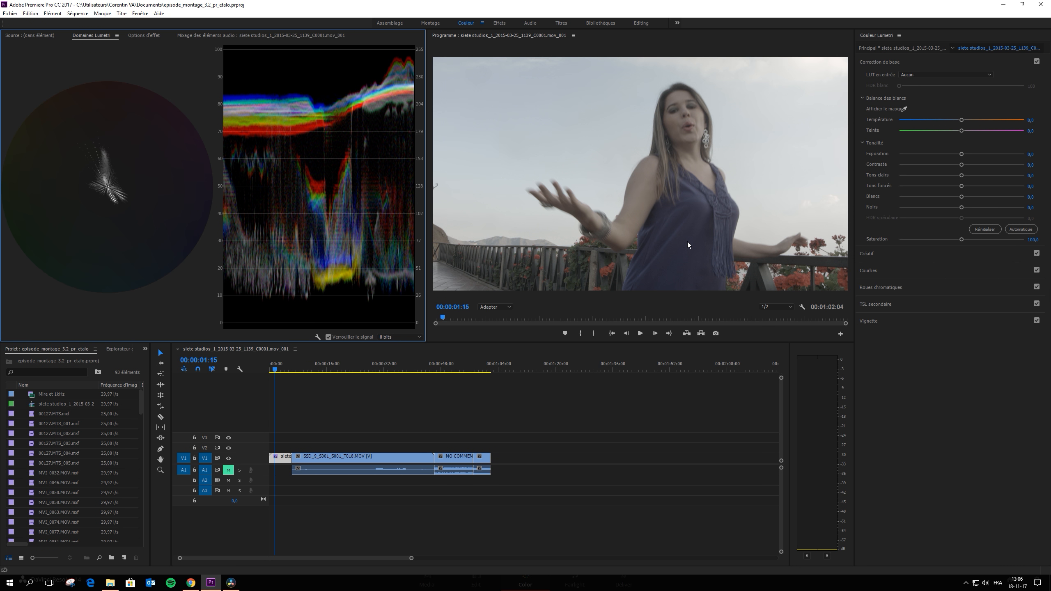
- Apply the input LUT file Untitled_45.siete studios_1_2015-03-25_1206_C0000.mov_002.cube to the first clip's basic correction
{"action": "left_click", "coordinate": [889, 62]}
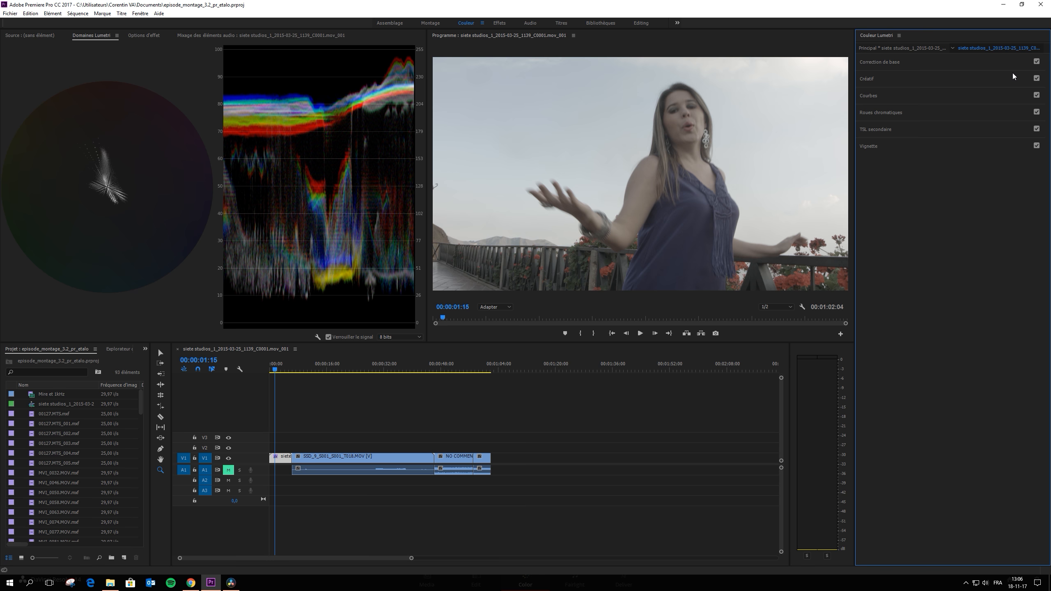
{"action": "left_click", "coordinate": [954, 61]}
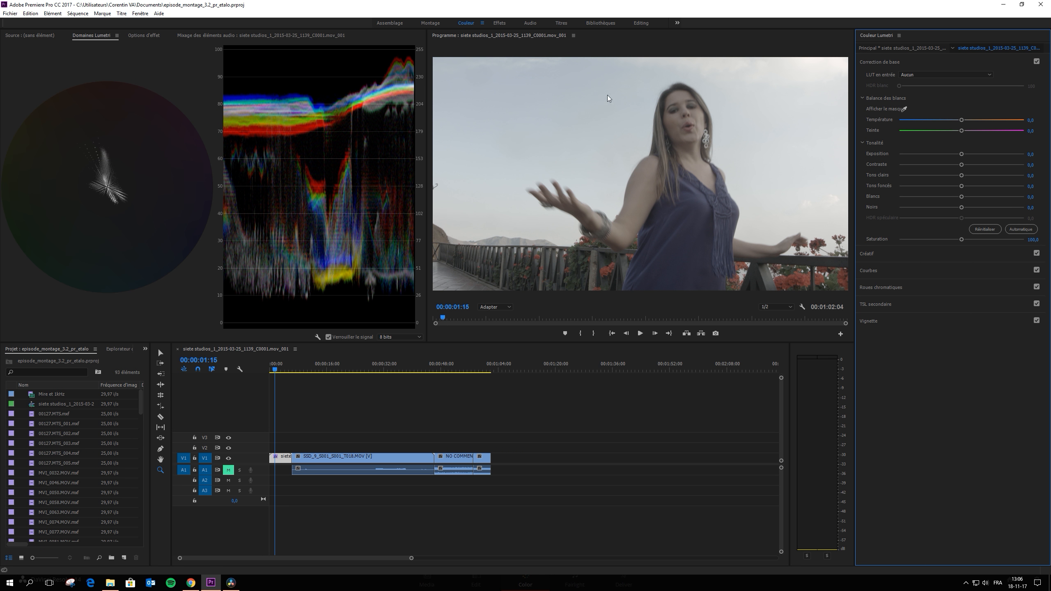
{"action": "left_click", "coordinate": [946, 76]}
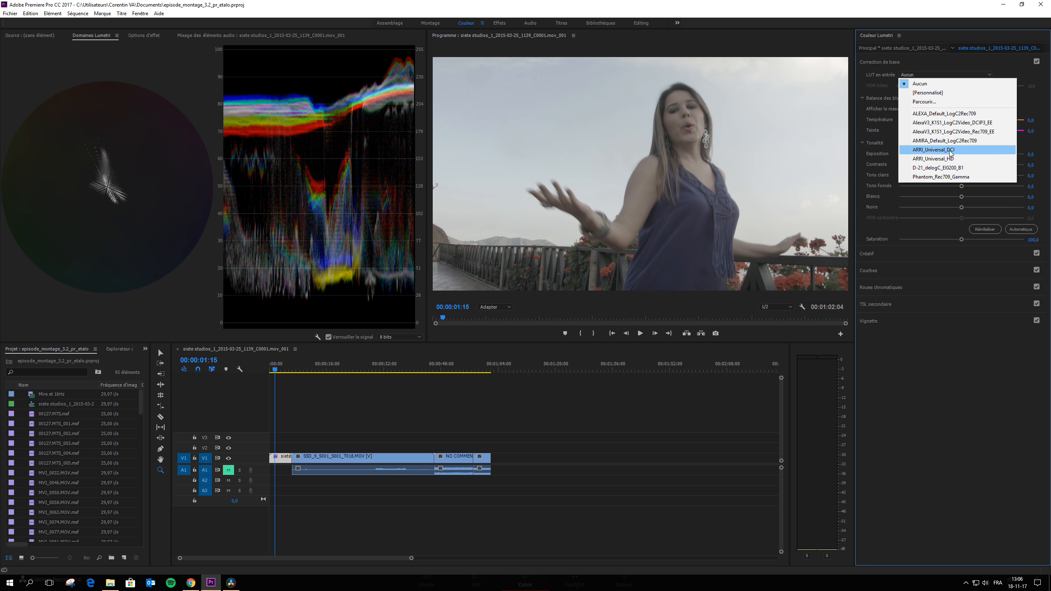
{"action": "left_click", "coordinate": [954, 102]}
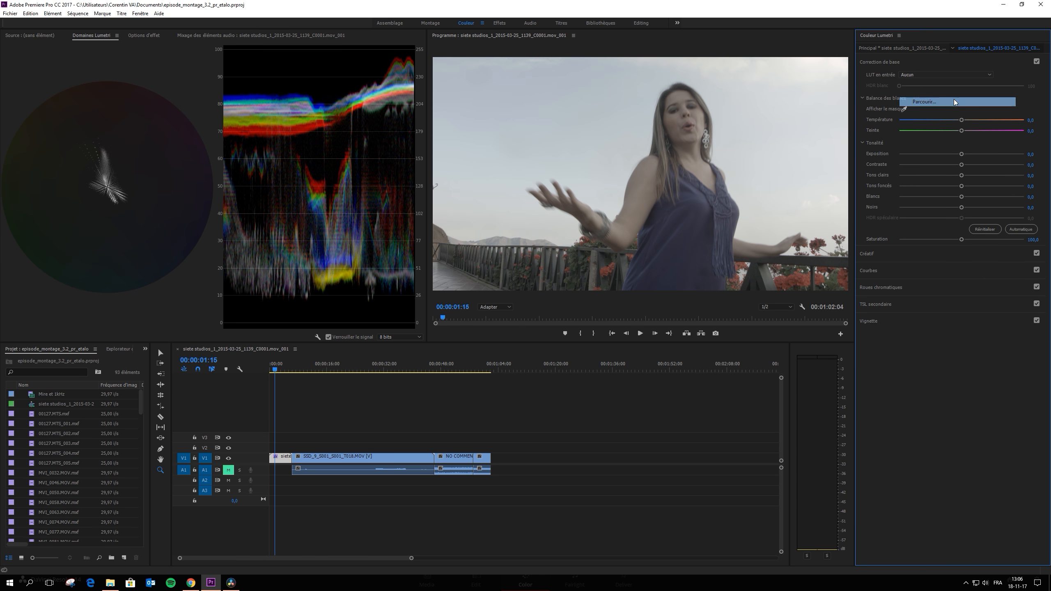
{"action": "left_click", "coordinate": [145, 93]}
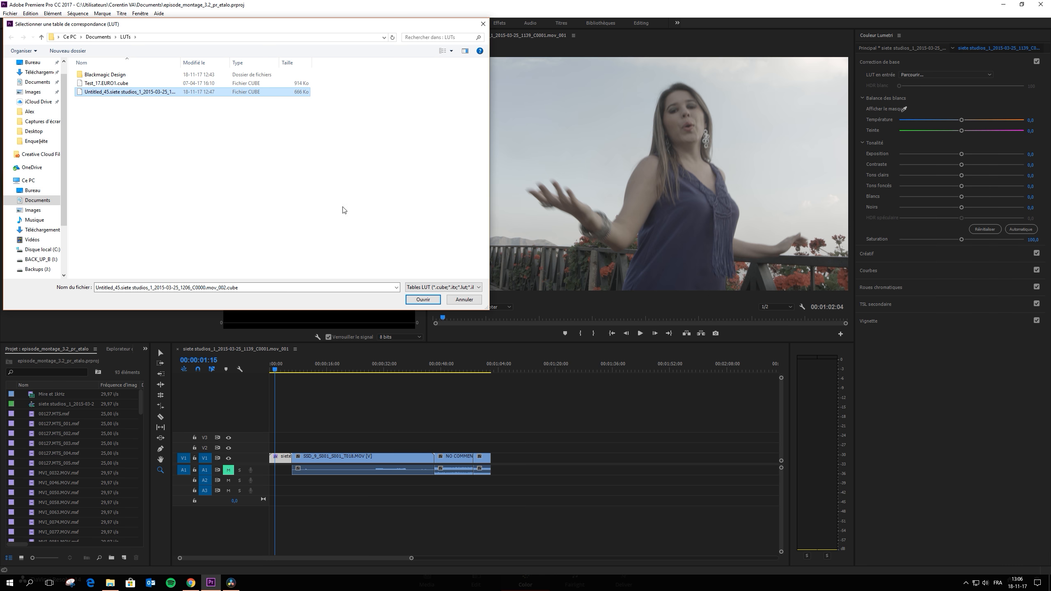
{"action": "left_click", "coordinate": [422, 299]}
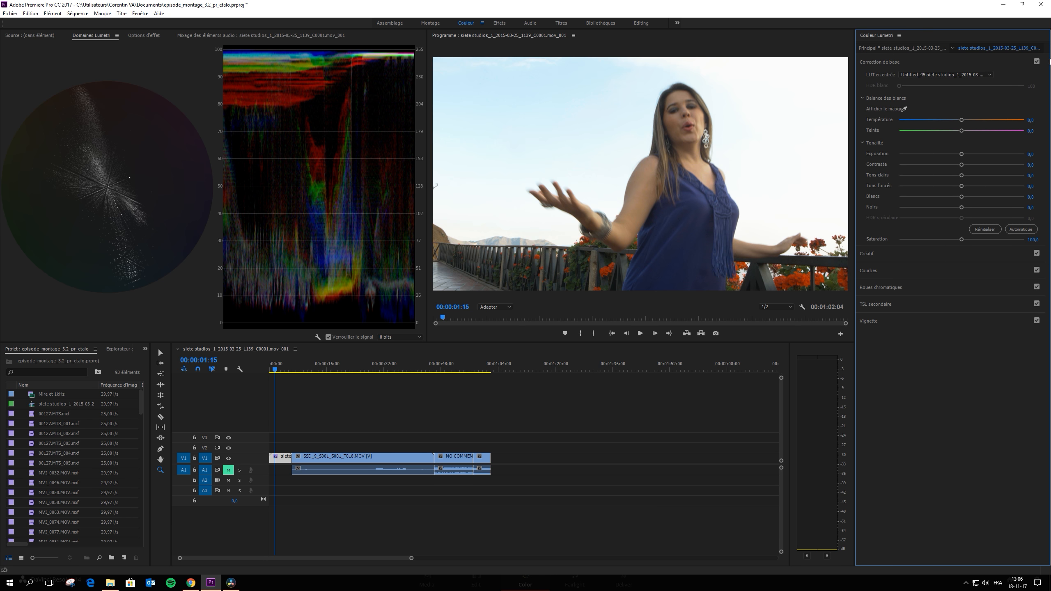
- Compare the first clip with and without its basic correction, leave it enabled, and check another frame at 00:00:02:05
{"action": "left_click", "coordinate": [1036, 62]}
{"action": "left_click", "coordinate": [1037, 62]}
{"action": "left_click", "coordinate": [1037, 62]}
{"action": "left_click", "coordinate": [1037, 61]}
{"action": "key", "text": "v"}
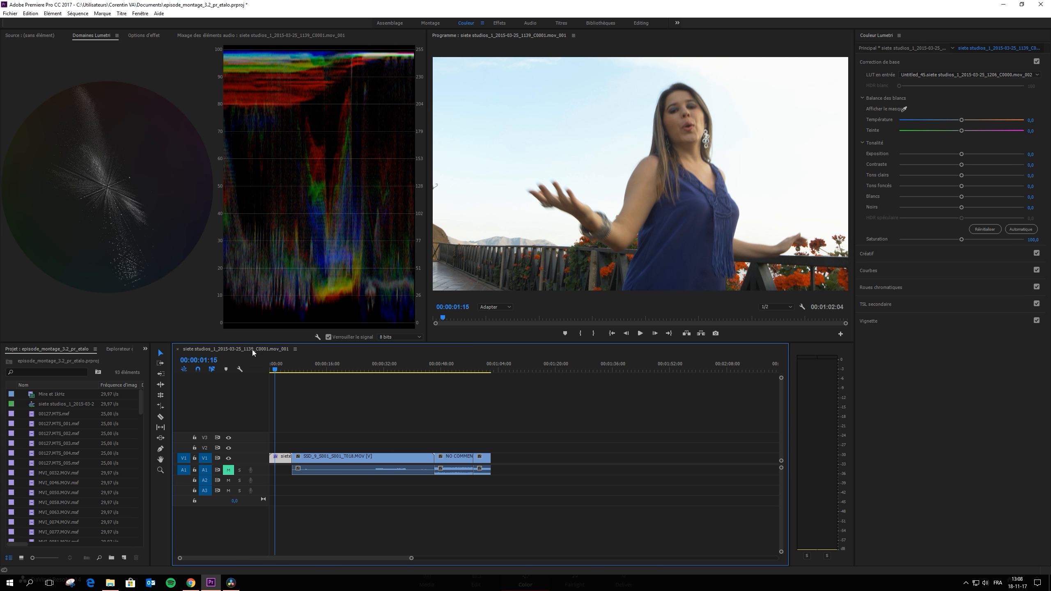
{"action": "left_click", "coordinate": [278, 371]}
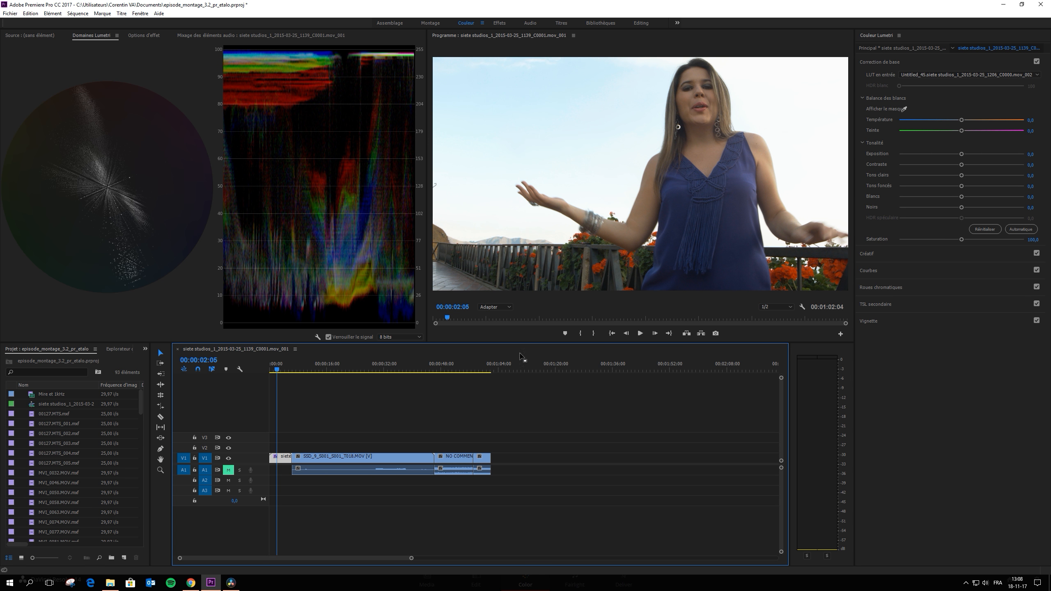
- Go to the coastal city shot in the NO COMMENT clip and park the playhead at 00:00:47:17
{"action": "left_click", "coordinate": [452, 369]}
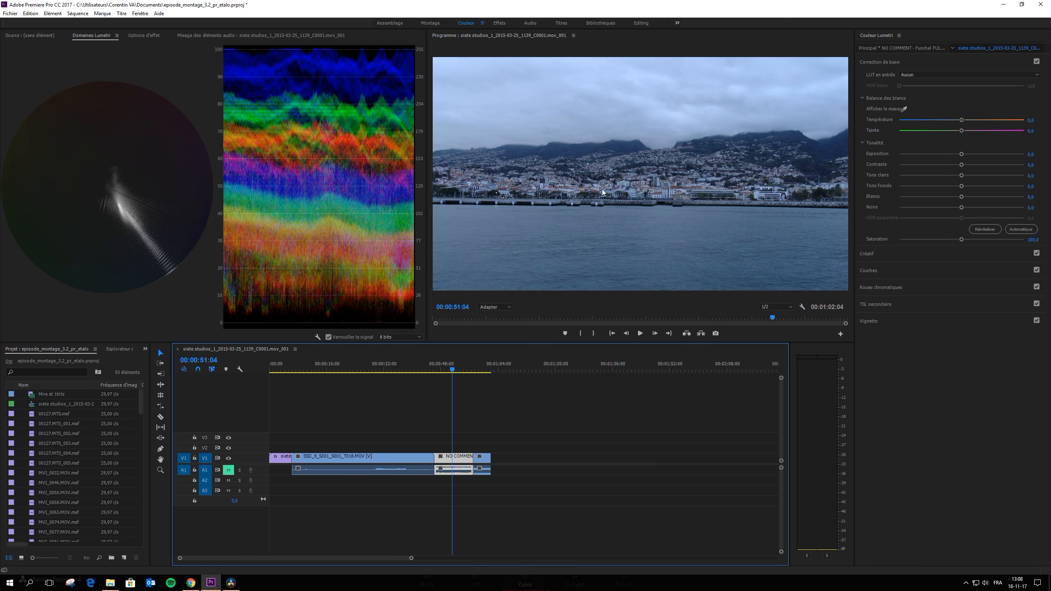
{"action": "left_click_drag", "start_coordinate": [743, 317], "coordinate": [749, 319]}
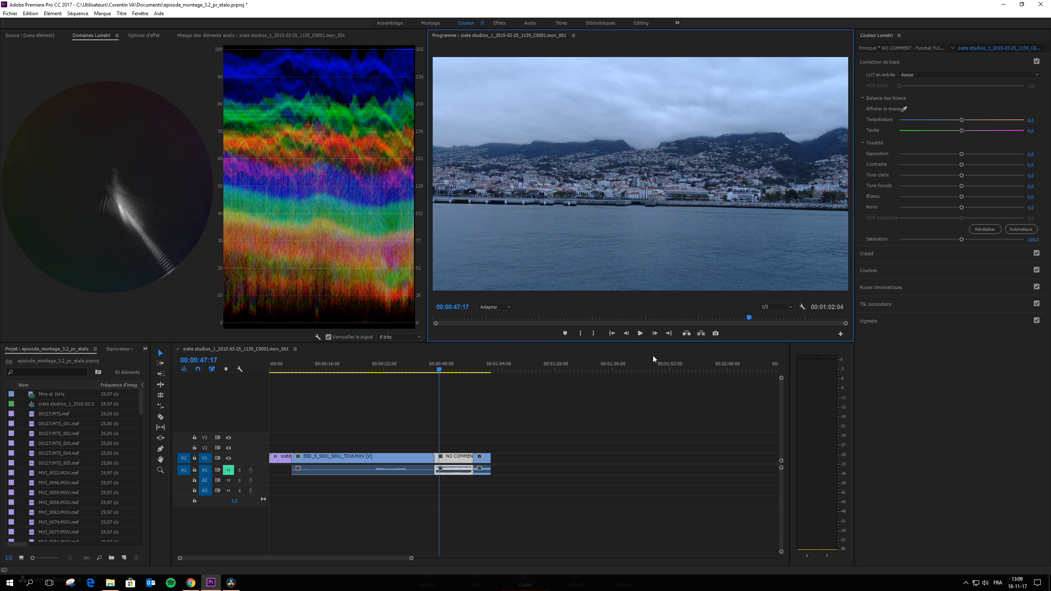
- Show the Vectorscope YUV alongside the other Lumetri scopes to compare it with the TSL one, and hide it again
{"action": "right_click", "coordinate": [314, 334]}
{"action": "left_click", "coordinate": [350, 347]}
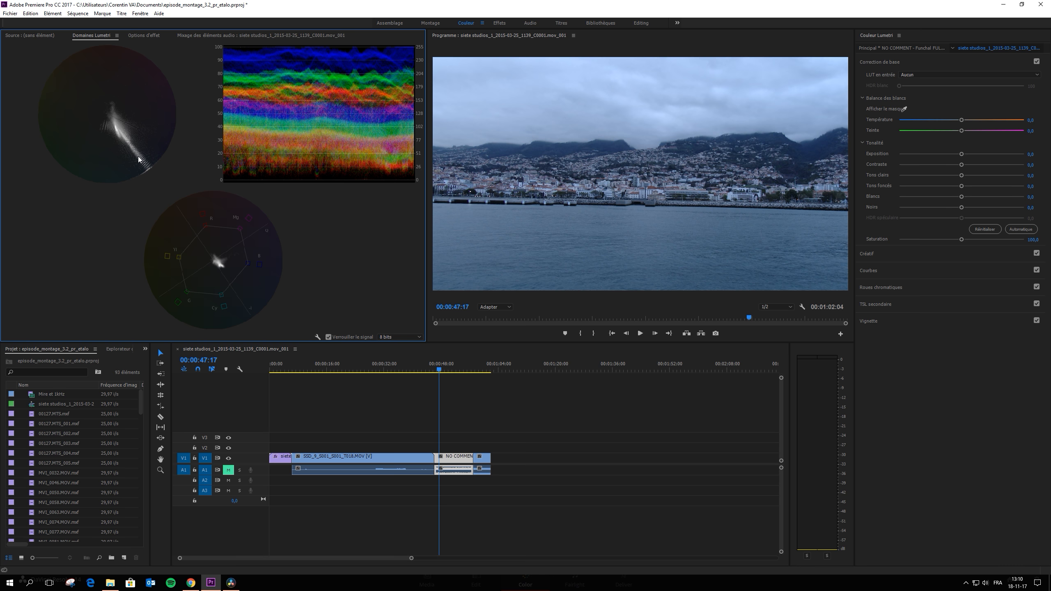
{"action": "left_click", "coordinate": [316, 336]}
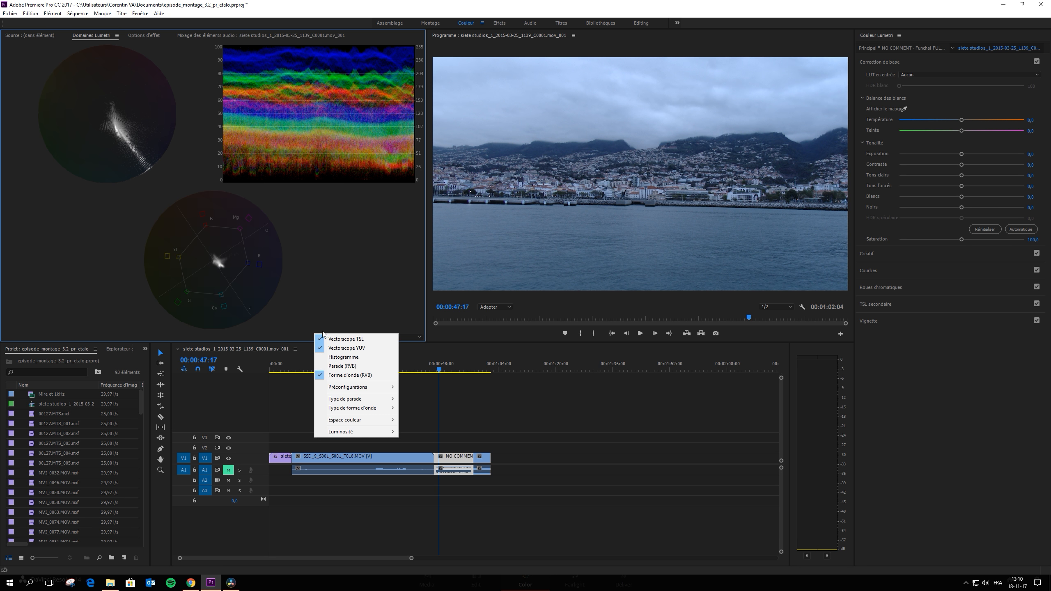
{"action": "left_click", "coordinate": [347, 349]}
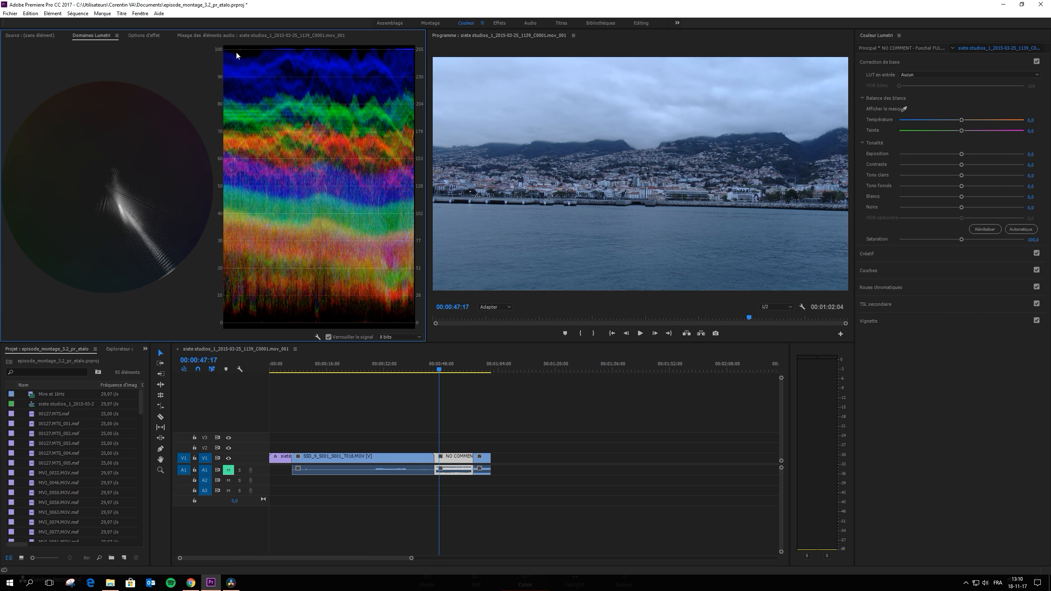
- Hide the Vectorscope TSL so that only the RGB waveform is shown in the Lumetri scopes
{"action": "left_click", "coordinate": [317, 337]}
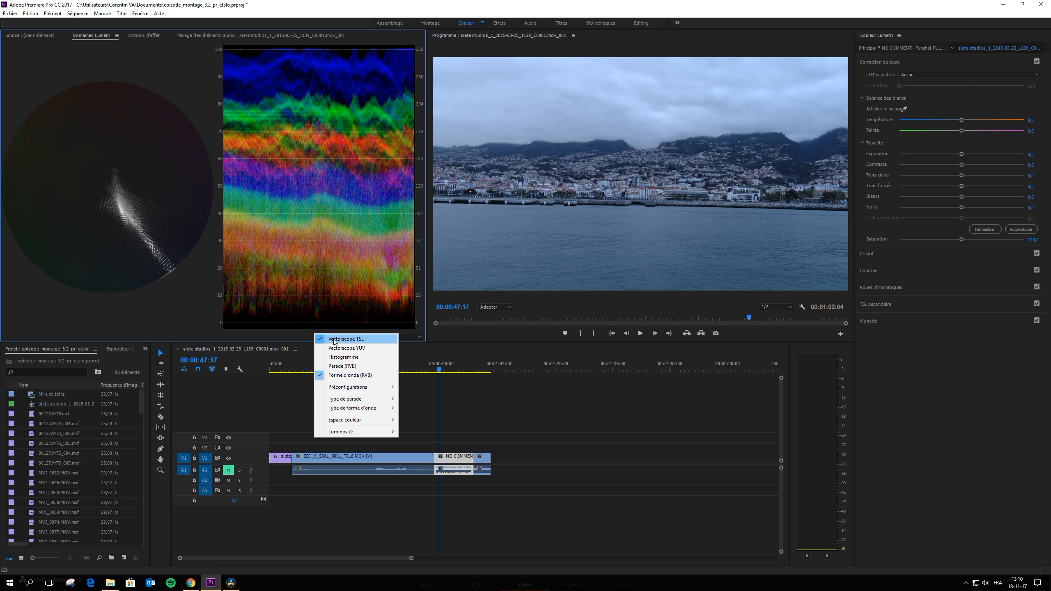
{"action": "left_click", "coordinate": [335, 340]}
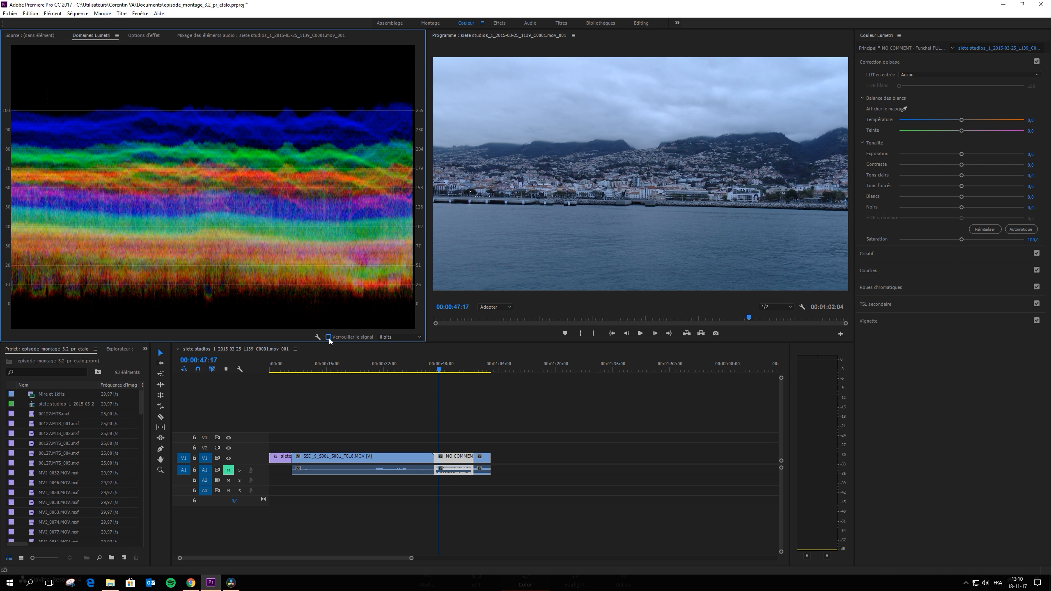
{"action": "left_click", "coordinate": [879, 232]}
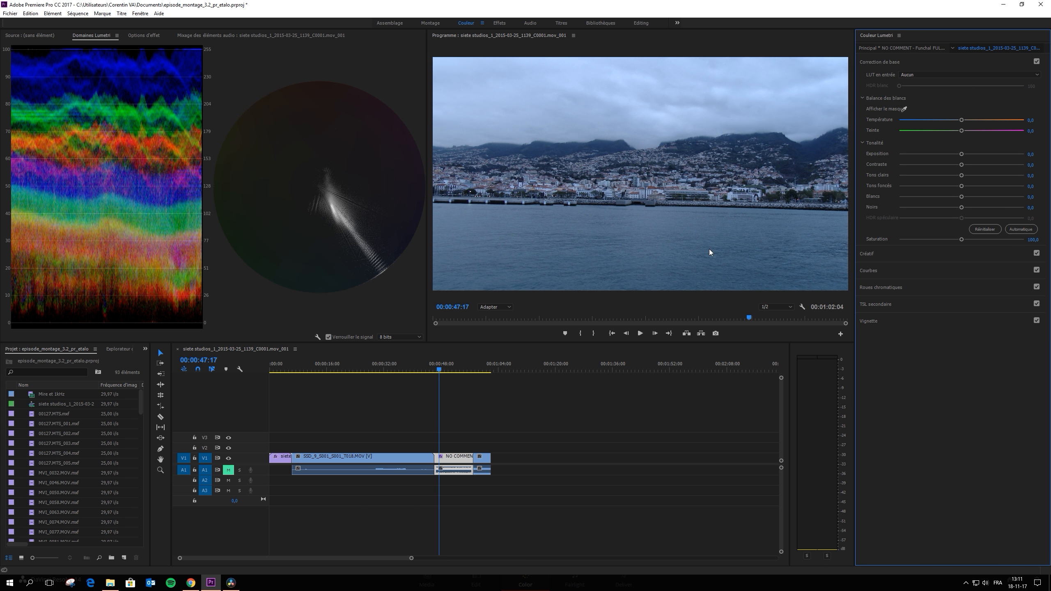
- Set the coastal city clip's white balance by sampling a white waterfront building facade with the eyedropper
{"action": "left_click", "coordinate": [495, 306]}
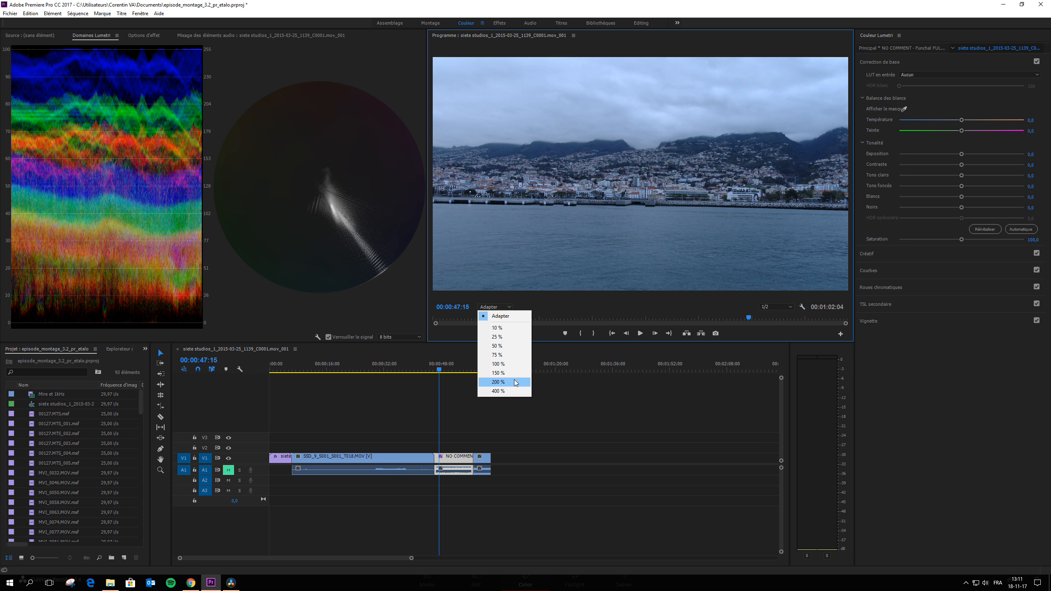
{"action": "left_click", "coordinate": [498, 382]}
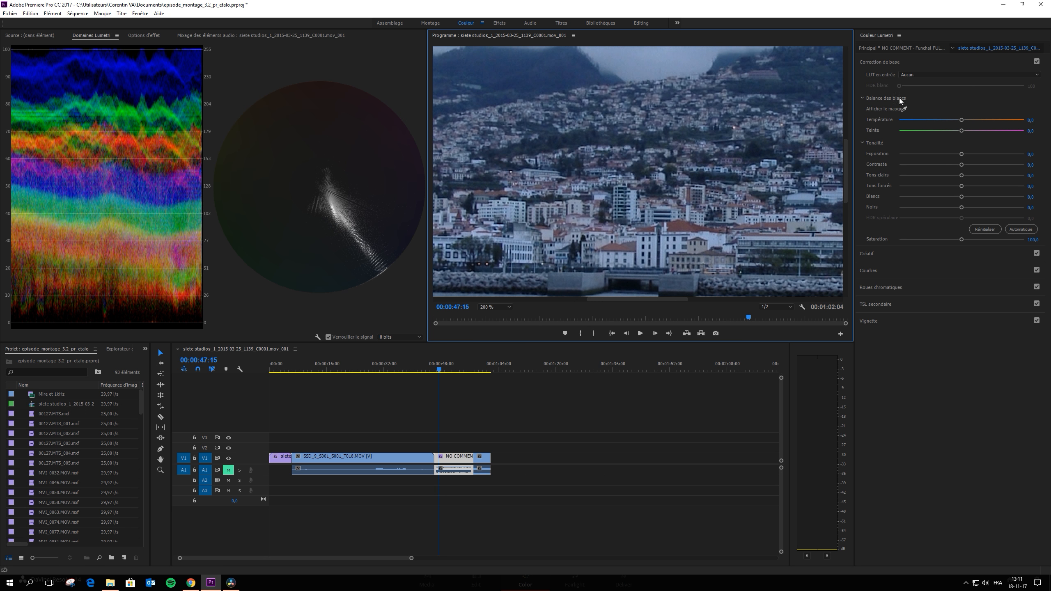
{"action": "left_click", "coordinate": [904, 109]}
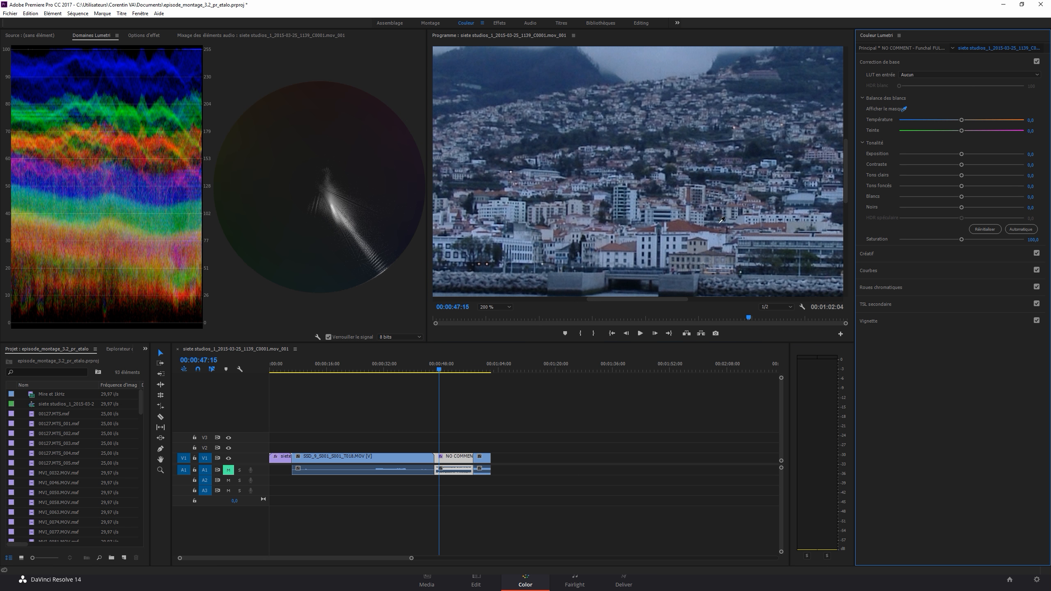
{"action": "left_click", "coordinate": [641, 244]}
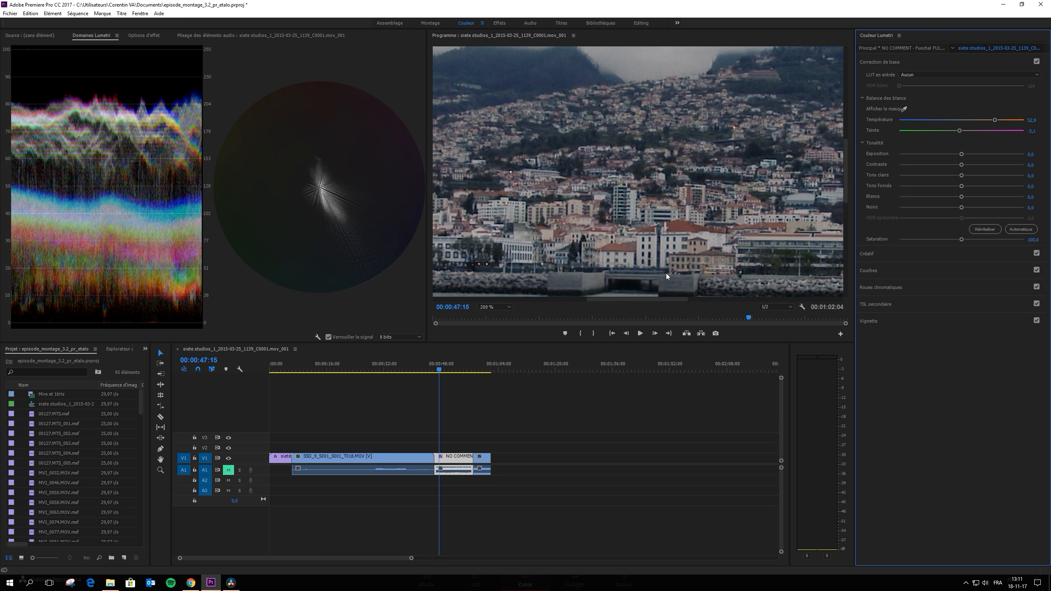
{"action": "left_click", "coordinate": [509, 307]}
{"action": "left_click", "coordinate": [519, 317]}
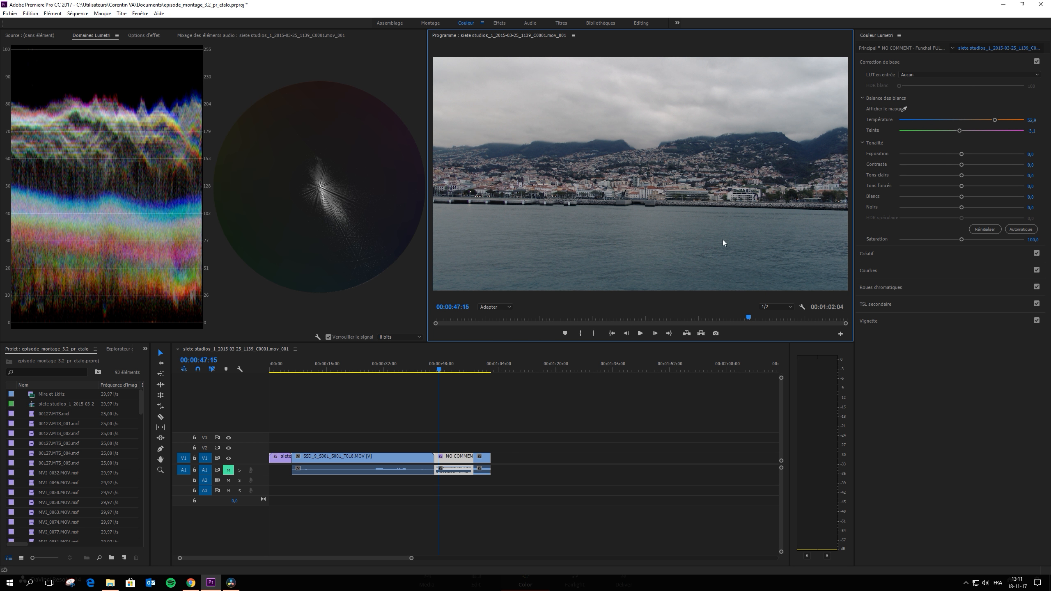
- Compare the coastal city image and its scopes with the basic correction off and on, leaving the correction enabled
{"action": "left_click", "coordinate": [1036, 61]}
{"action": "left_click", "coordinate": [1037, 62]}
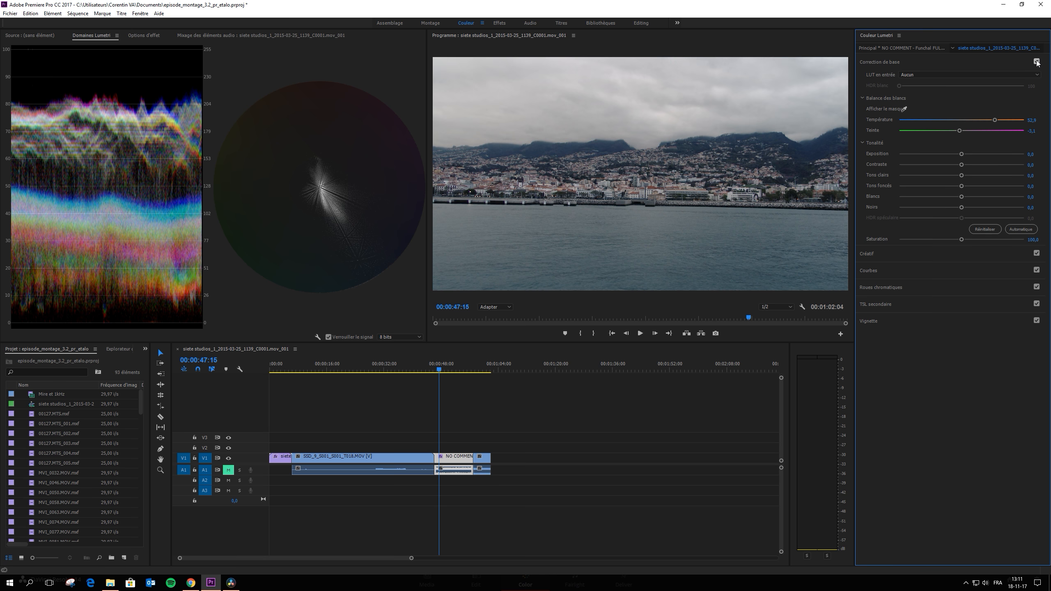
{"action": "left_click", "coordinate": [1037, 62]}
{"action": "left_click", "coordinate": [1037, 61]}
{"action": "left_click", "coordinate": [1037, 61]}
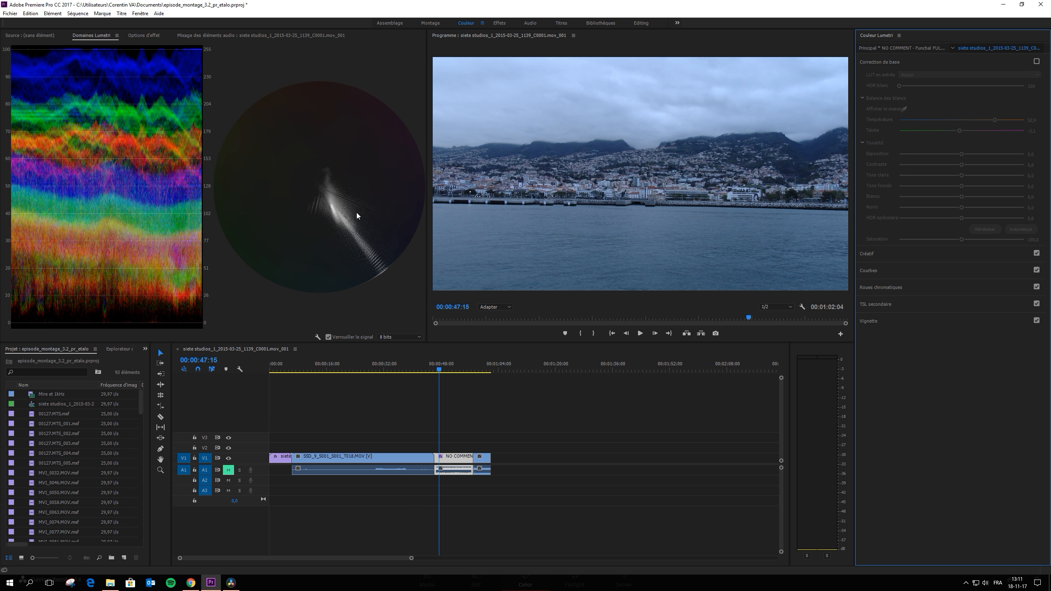
{"action": "left_click", "coordinate": [1037, 62]}
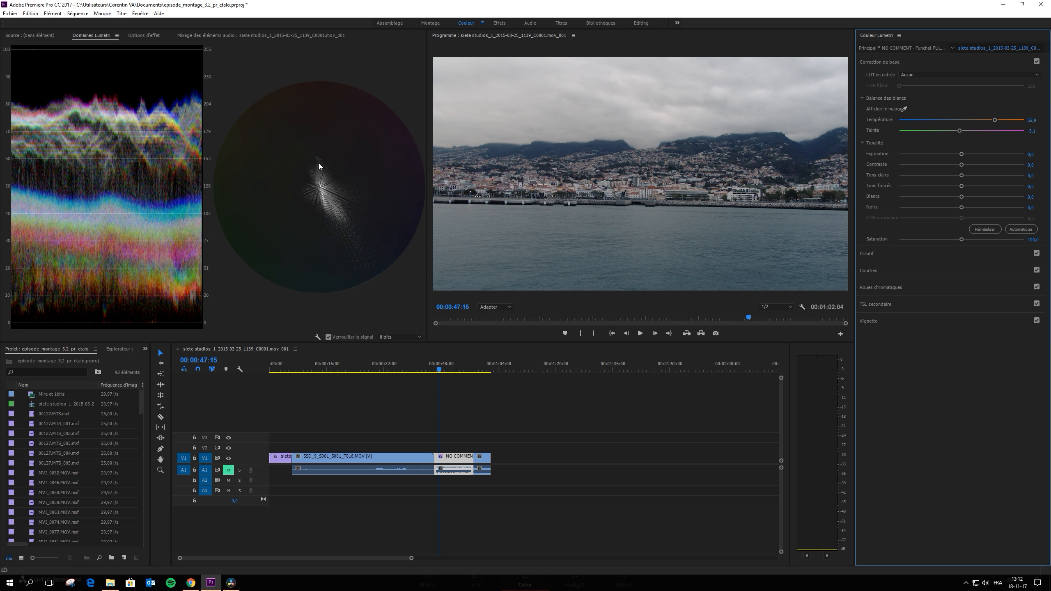
{"action": "left_click", "coordinate": [1036, 61]}
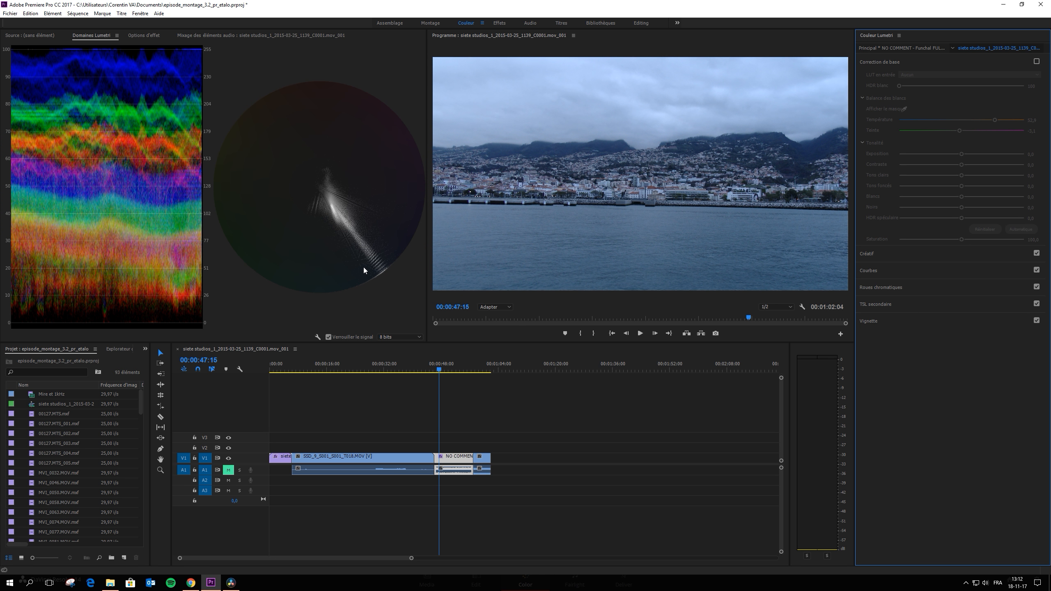
{"action": "left_click", "coordinate": [1036, 61]}
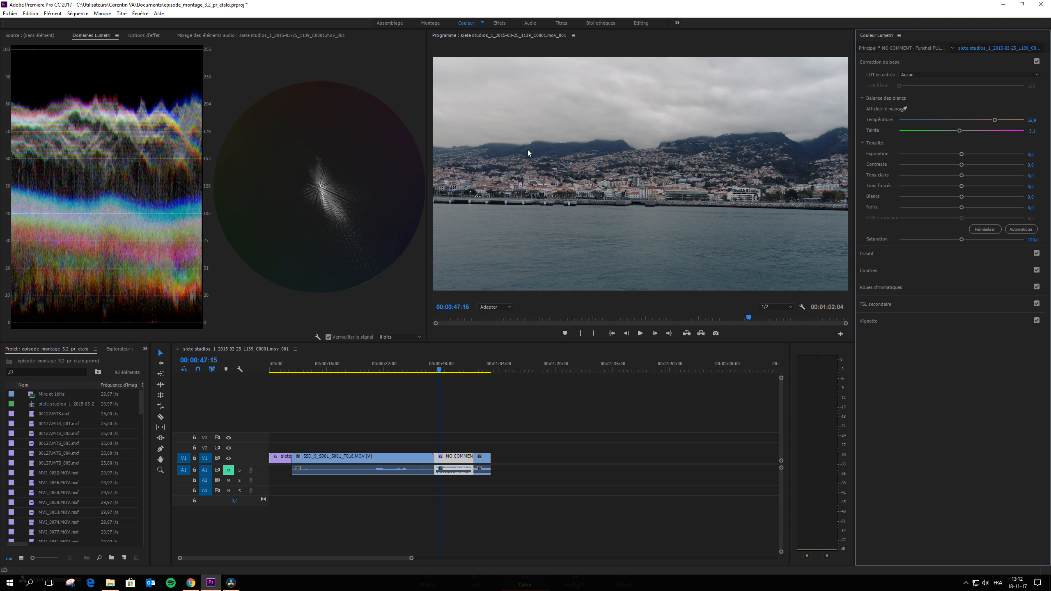
- Step back five frames to 00:00:47:10 and enlarge the programme preview to 200 % to examine the waterfront buildings
{"action": "key", "text": "shift+Left"}
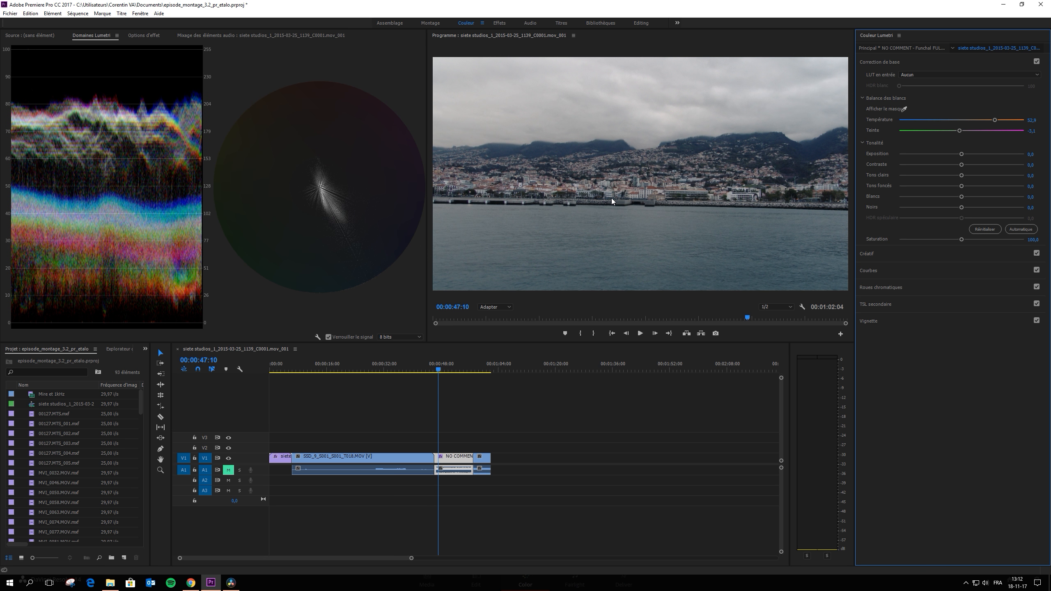
{"action": "left_click", "coordinate": [510, 307]}
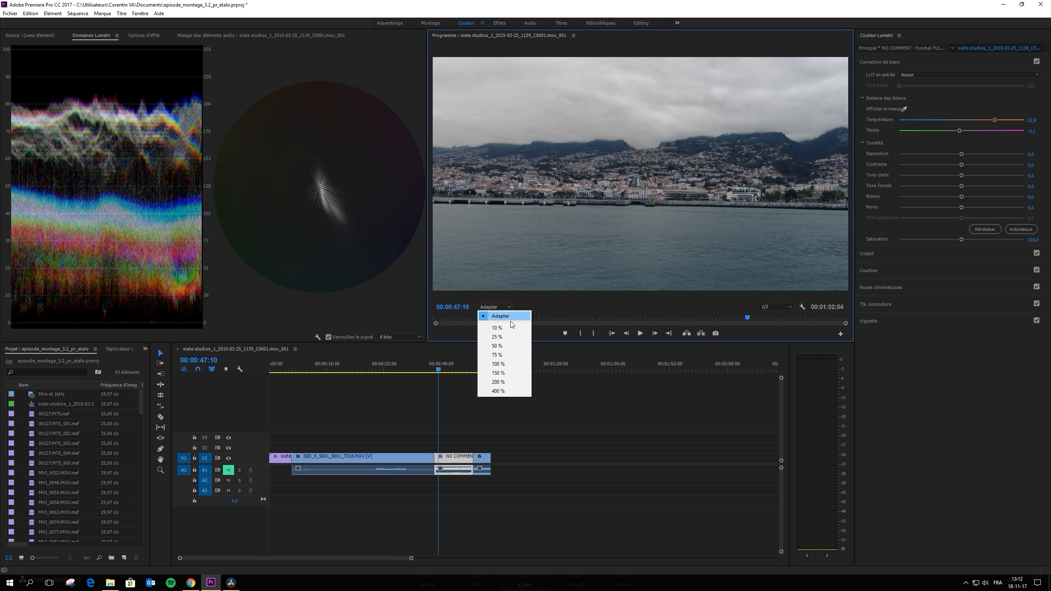
{"action": "left_click", "coordinate": [512, 382]}
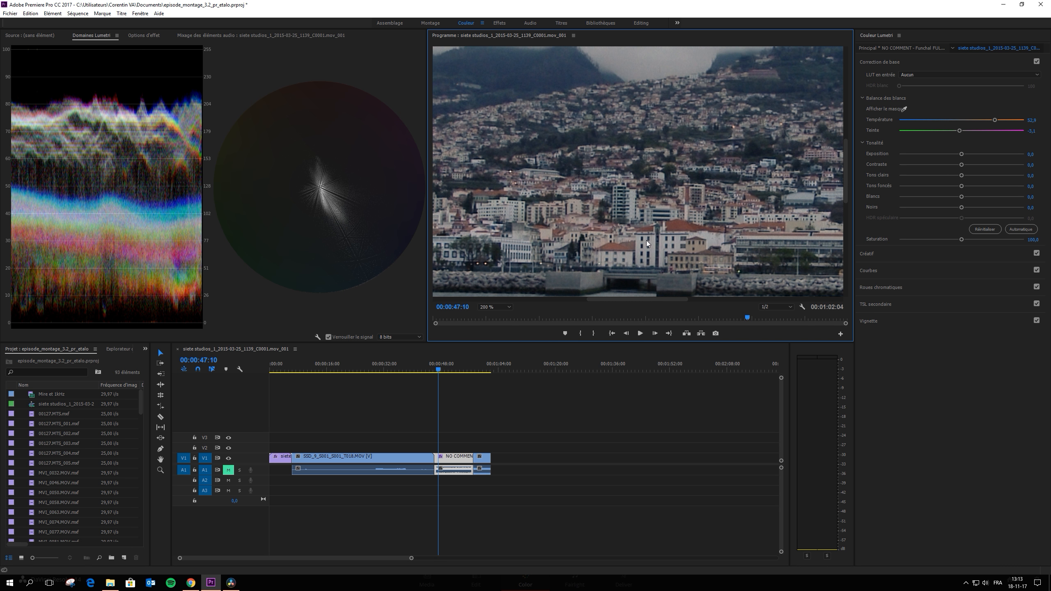
- Fit the whole coastal city image into the programme preview again
{"action": "left_click", "coordinate": [492, 308]}
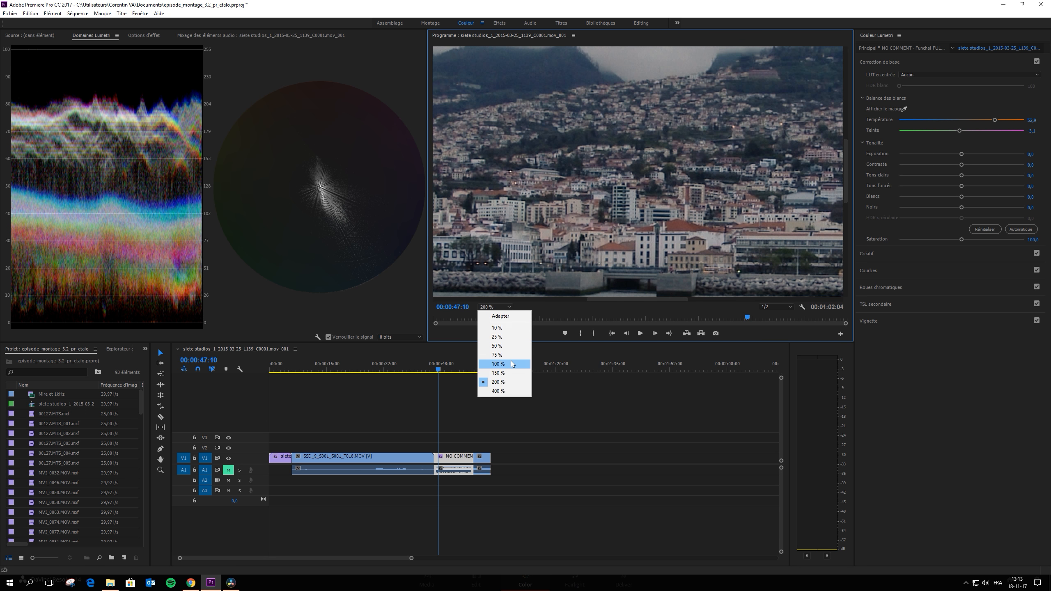
{"action": "left_click", "coordinate": [496, 315]}
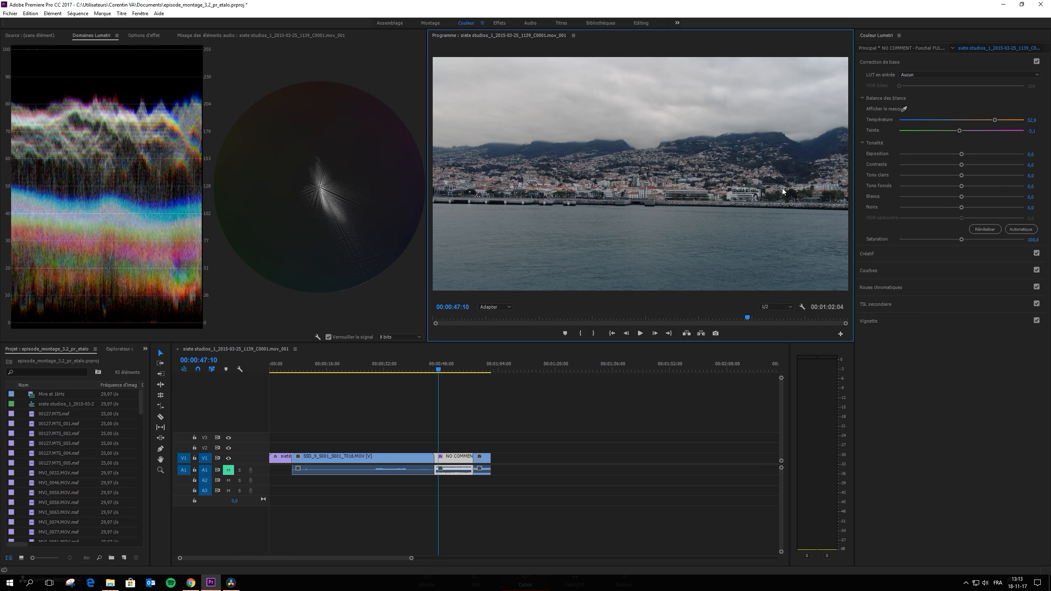
{"action": "left_click", "coordinate": [973, 184]}
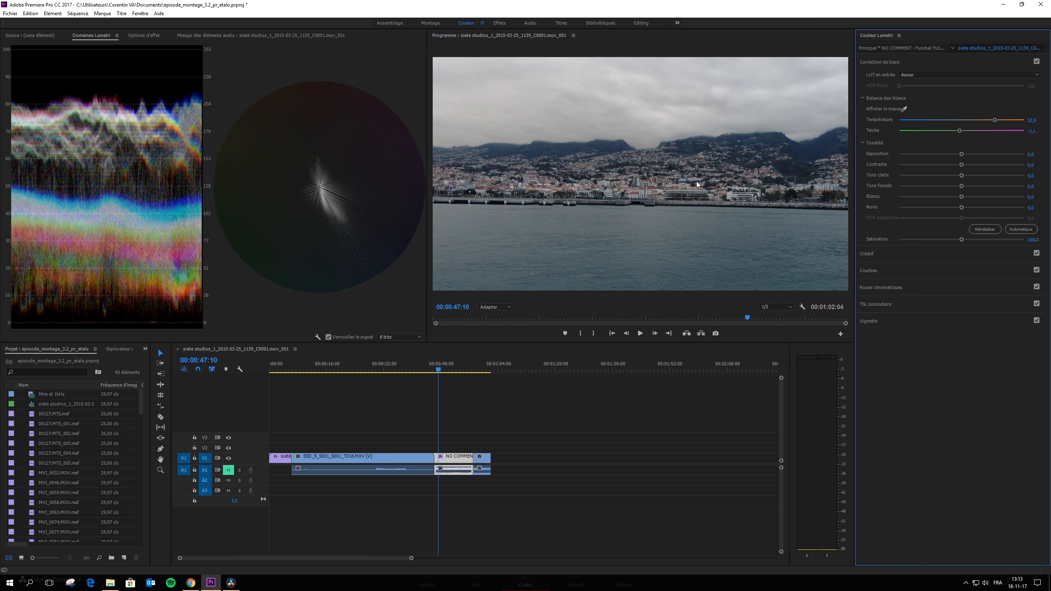
- Reset the clip's temperature and tint, raise the temperature to about 45, and compare the basic correction off and on
{"action": "double_click", "coordinate": [994, 119]}
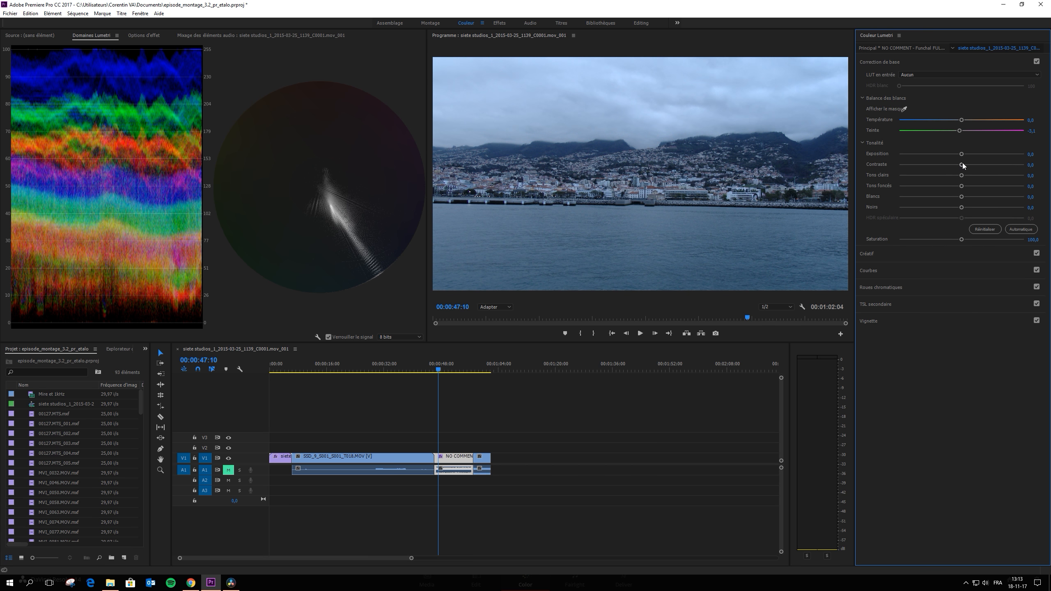
{"action": "double_click", "coordinate": [959, 131]}
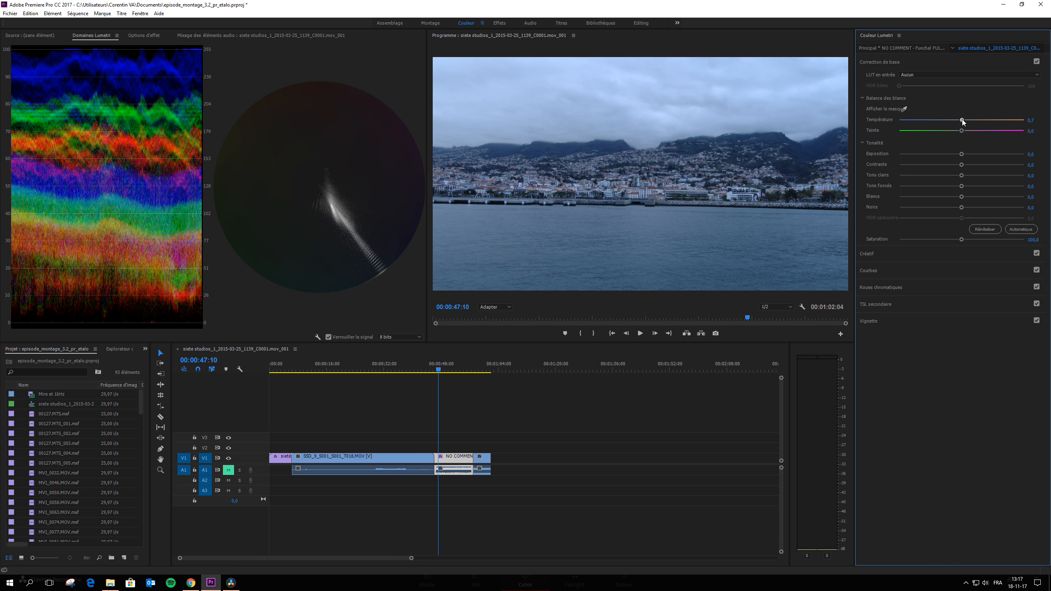
{"action": "left_click_drag", "start_coordinate": [962, 120], "coordinate": [990, 118]}
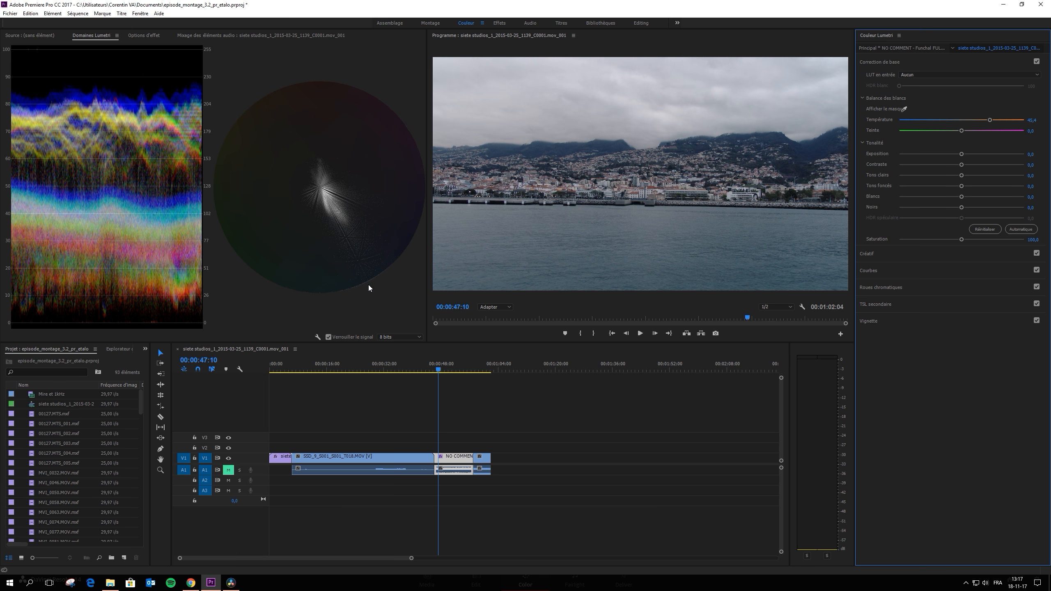
{"action": "left_click", "coordinate": [1036, 62]}
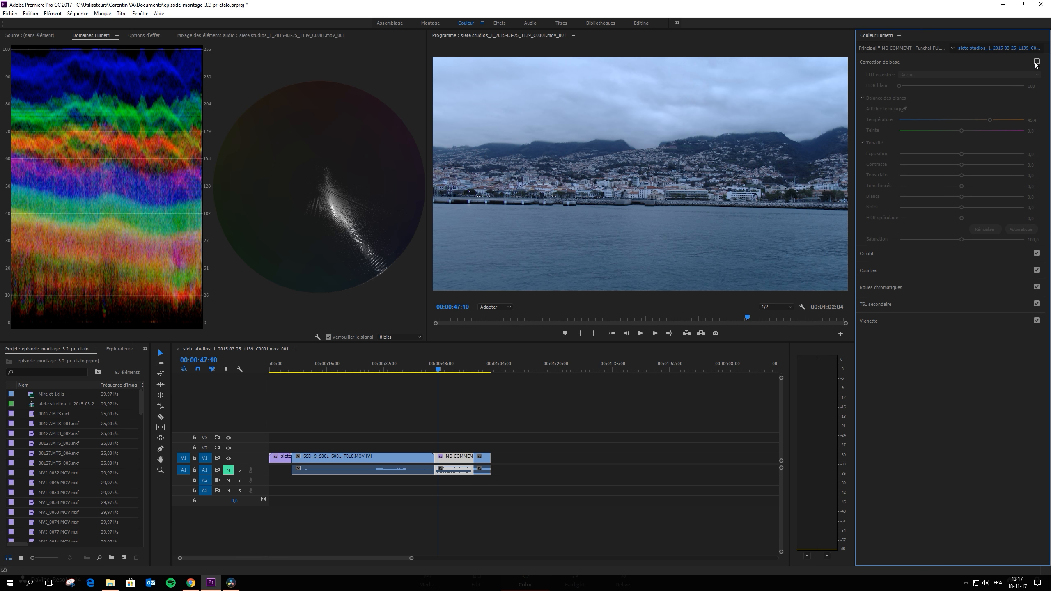
{"action": "left_click", "coordinate": [1036, 62]}
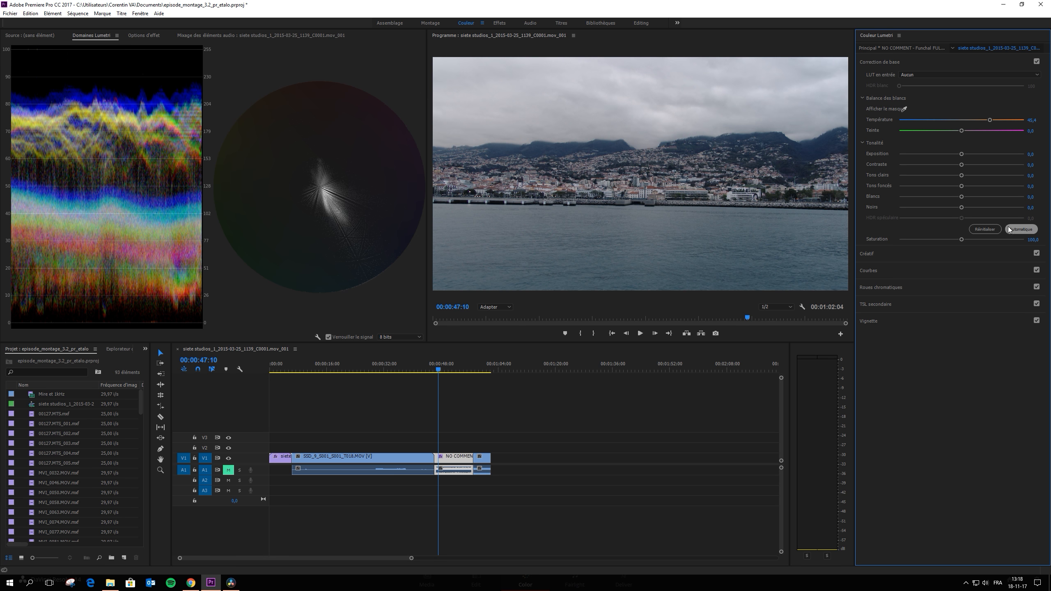
- Try the automatic tone correction on the coastal clip and hide the Vectorscope TSL so only the RGB waveform remains
{"action": "left_click", "coordinate": [1030, 230]}
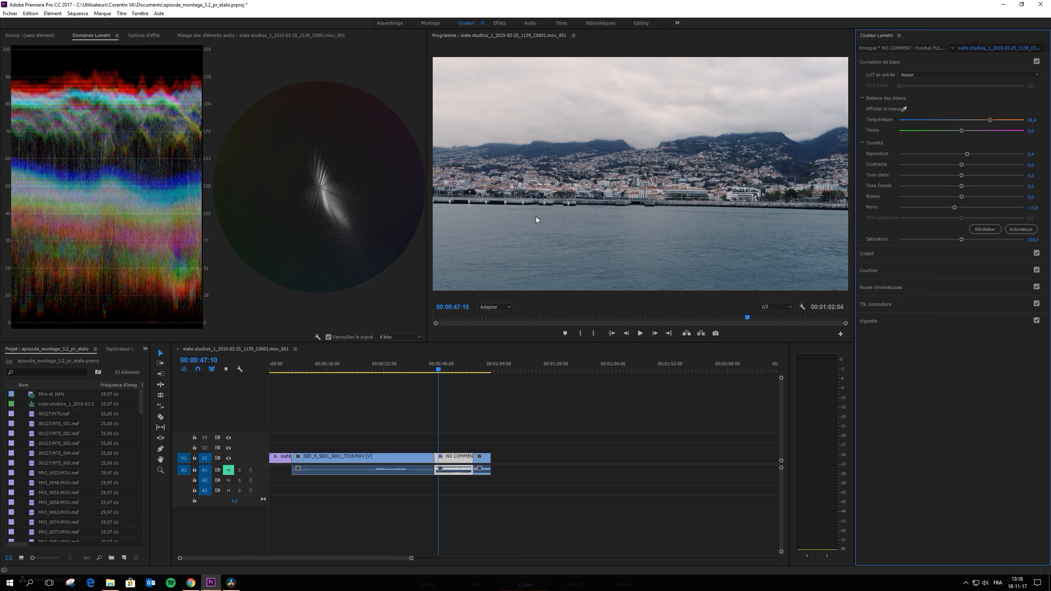
{"action": "left_click", "coordinate": [320, 337]}
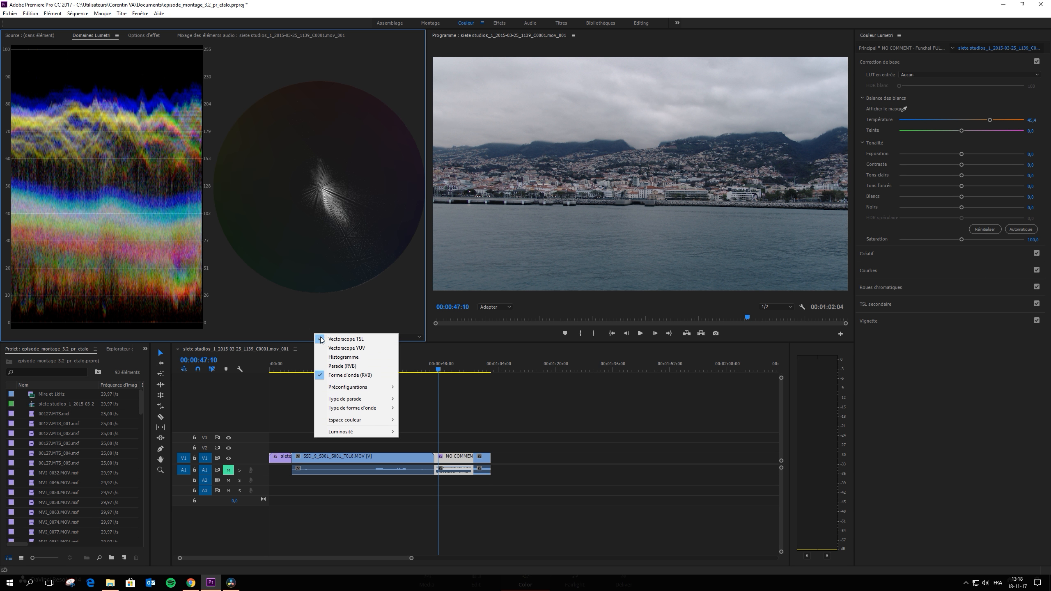
{"action": "left_click", "coordinate": [363, 340]}
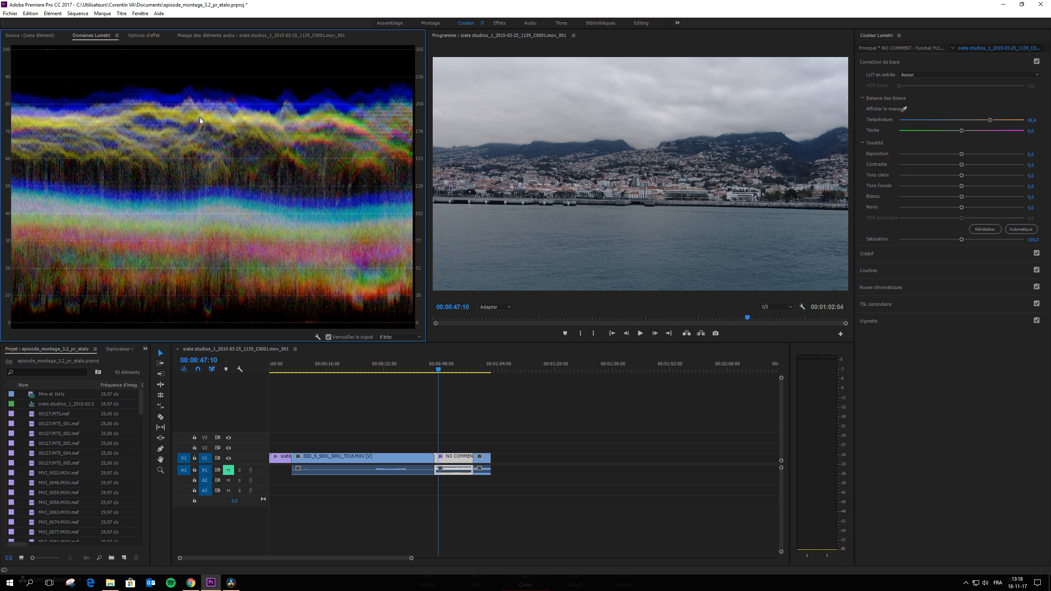
- Compare the automatic tone correction with the neutral tone settings on the waveform, finishing with the tone settings reset
{"action": "left_click", "coordinate": [1020, 230]}
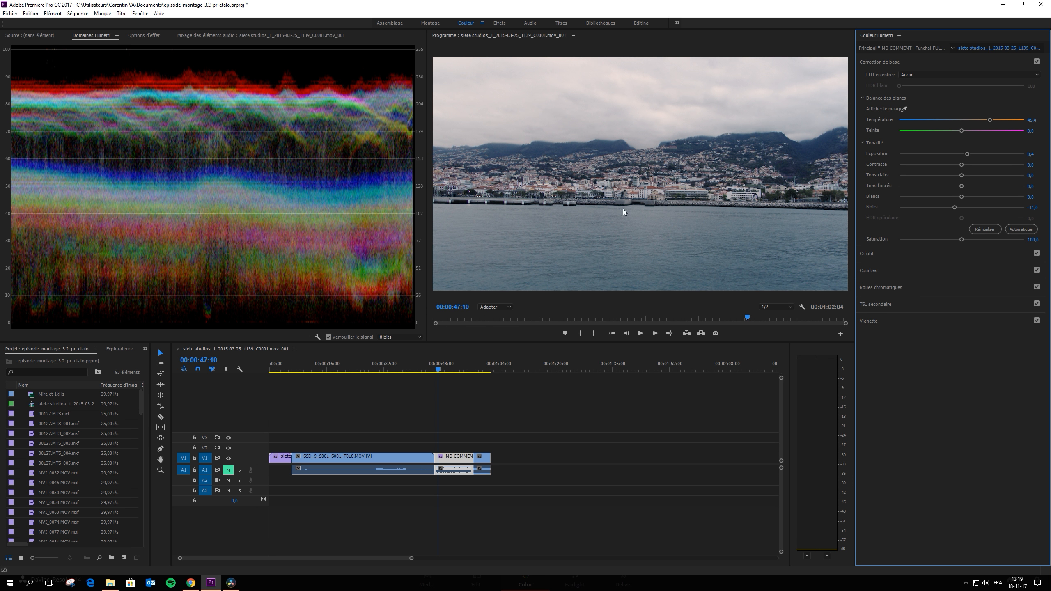
{"action": "left_click", "coordinate": [985, 229]}
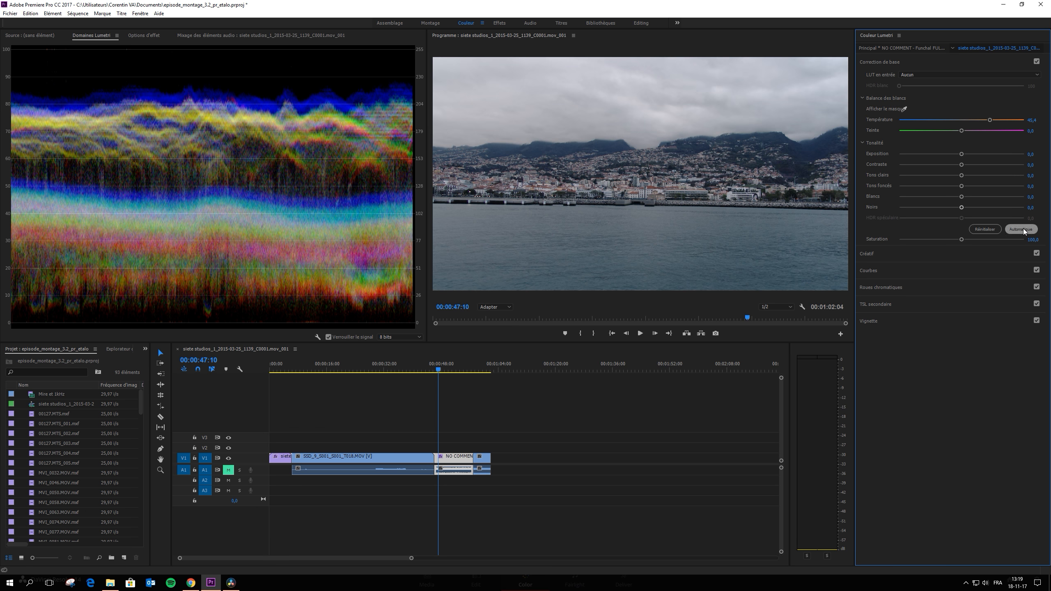
{"action": "key", "text": "ctrl+z"}
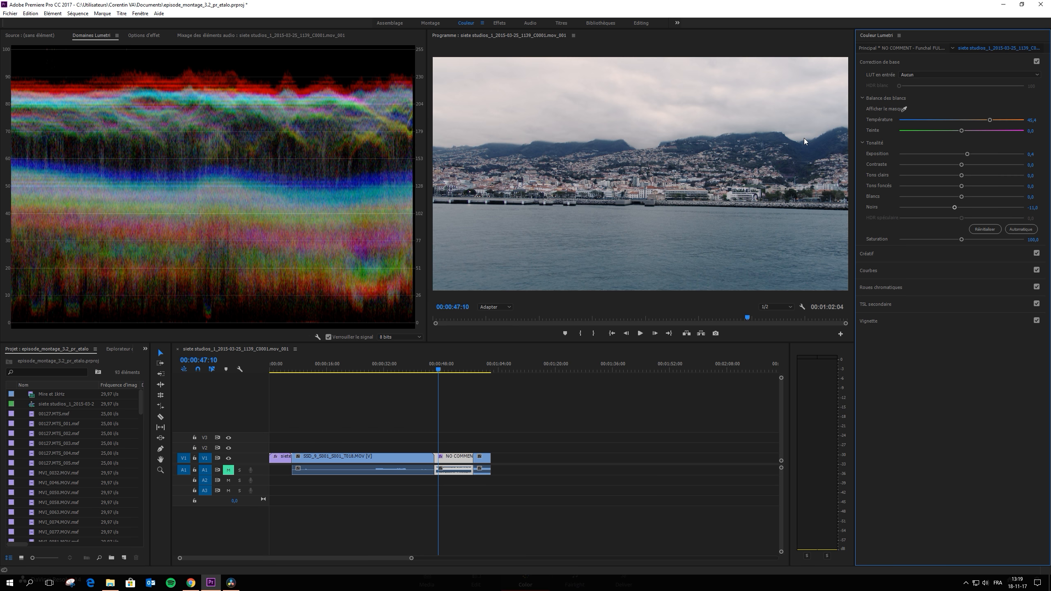
{"action": "left_click", "coordinate": [1000, 229]}
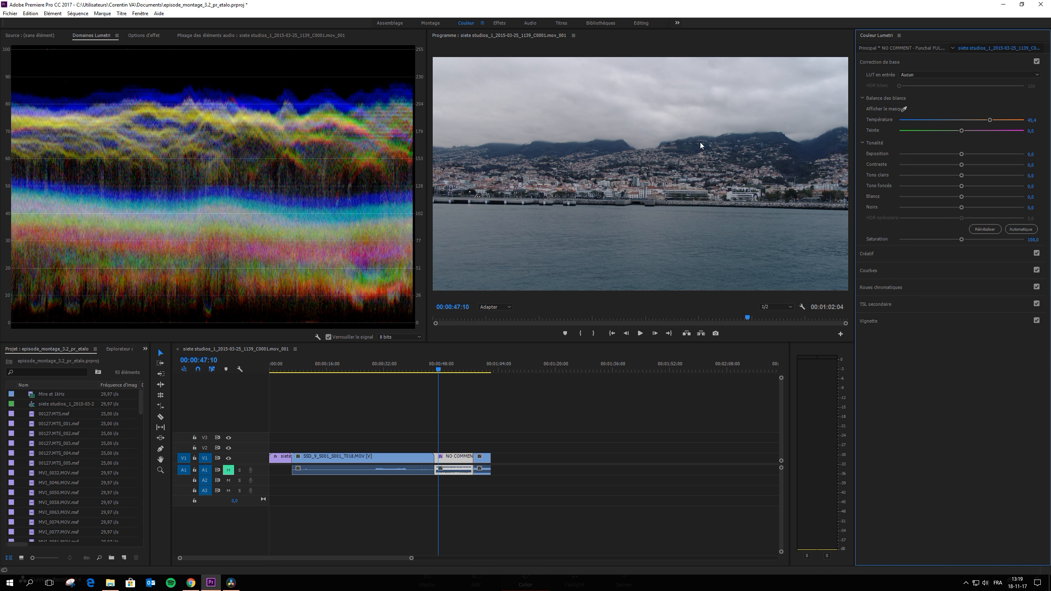
- Test the exposure between moderate values and the maximum of 5.0 while watching the waveform, finishing at about 0.7
{"action": "left_click_drag", "start_coordinate": [961, 152], "coordinate": [967, 152]}
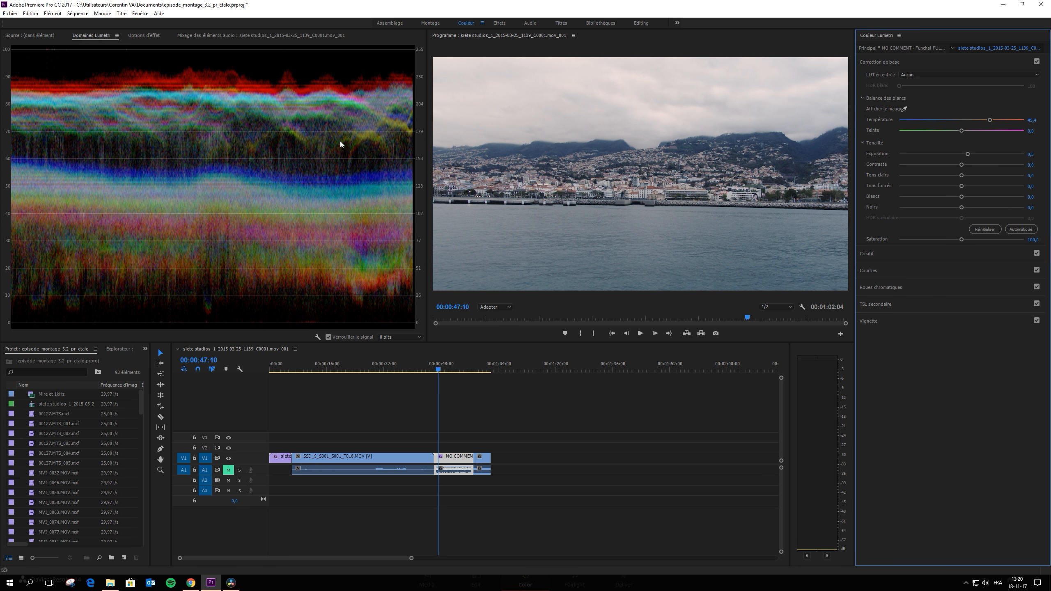
{"action": "left_click_drag", "start_coordinate": [968, 153], "coordinate": [968, 152]}
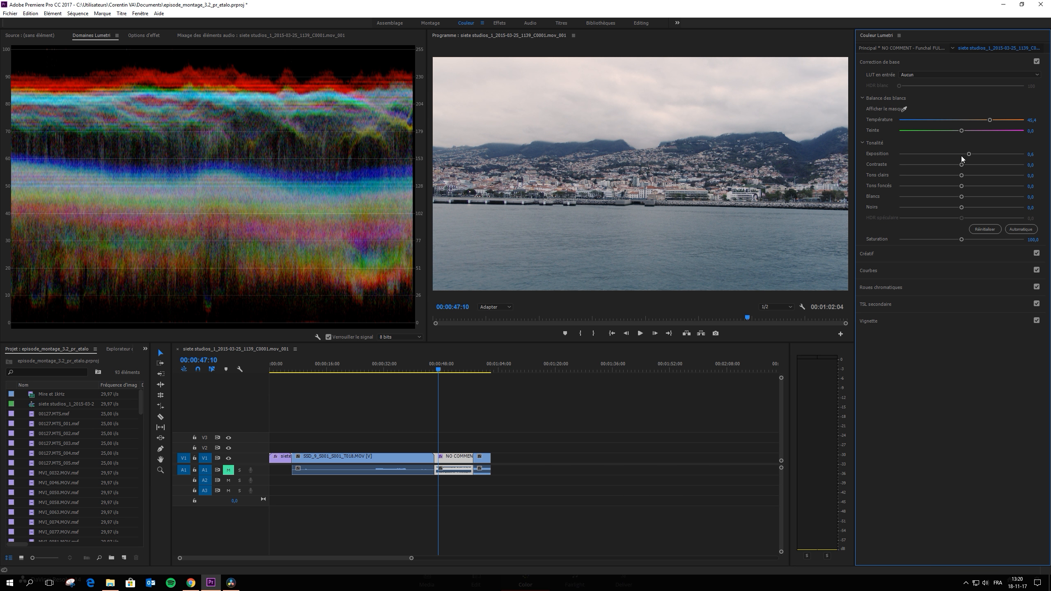
{"action": "left_click_drag", "start_coordinate": [967, 153], "coordinate": [972, 152]}
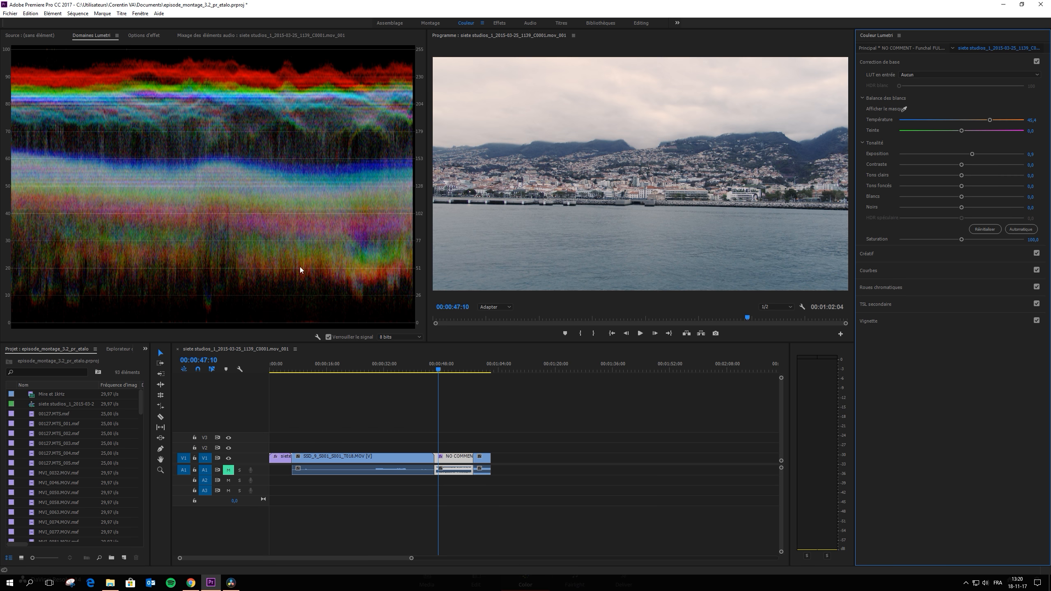
{"action": "left_click_drag", "start_coordinate": [971, 154], "coordinate": [967, 153]}
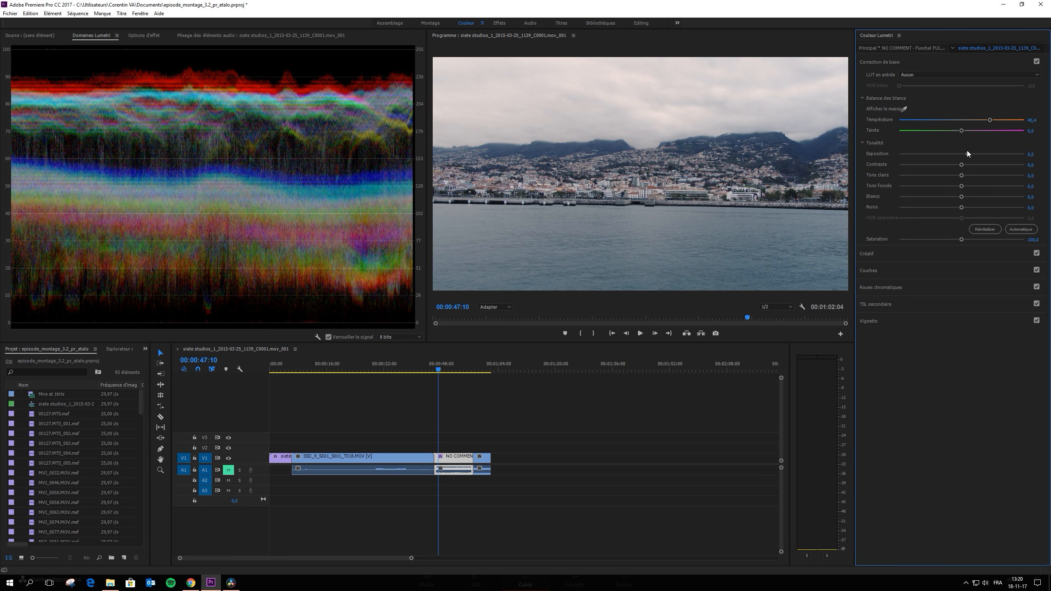
{"action": "left_click_drag", "start_coordinate": [969, 154], "coordinate": [1037, 160]}
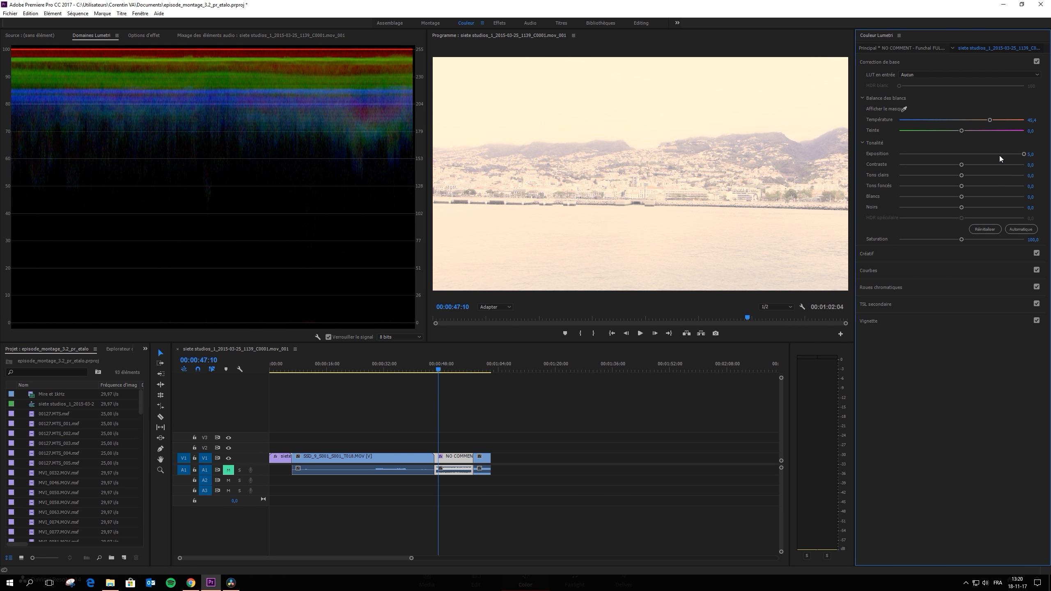
{"action": "left_click_drag", "start_coordinate": [1021, 152], "coordinate": [970, 149]}
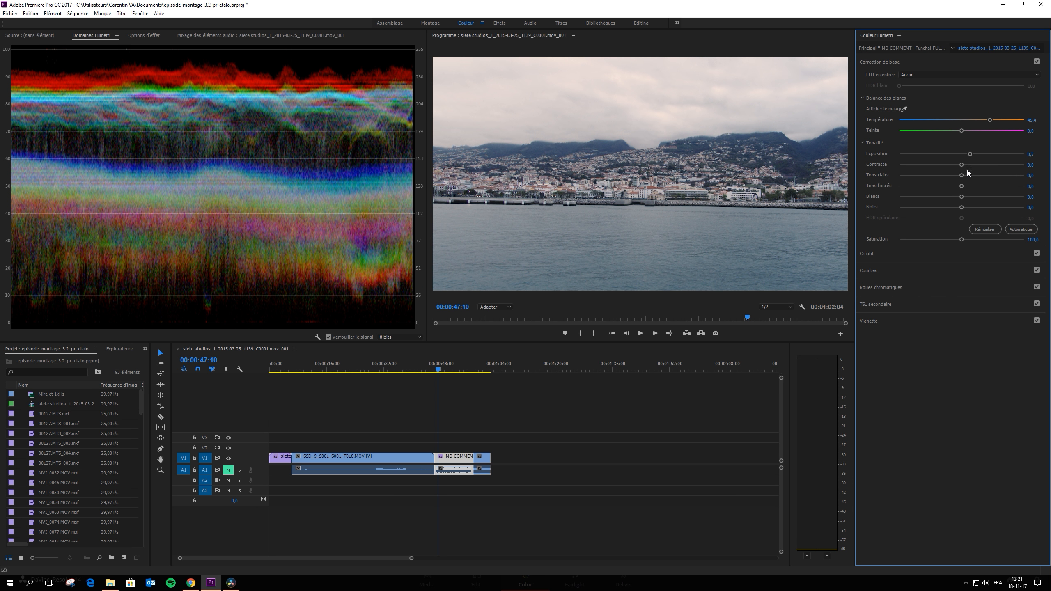
- Test the contrast at about 24, 100 and 2 against the waveform, and reset the tone settings
{"action": "left_click_drag", "start_coordinate": [962, 165], "coordinate": [976, 159]}
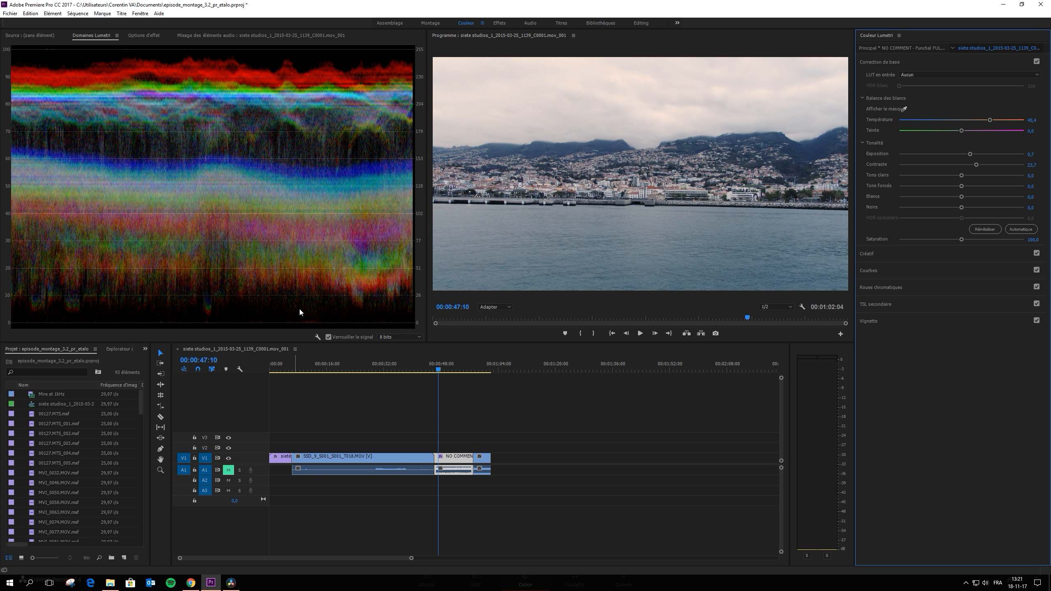
{"action": "left_click_drag", "start_coordinate": [979, 163], "coordinate": [1027, 158]}
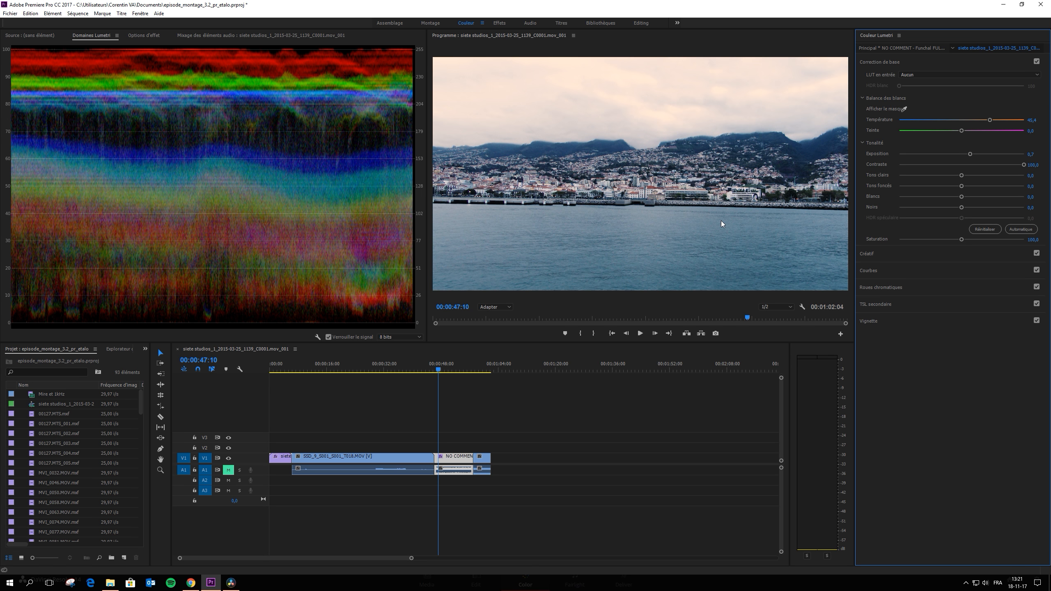
{"action": "left_click_drag", "start_coordinate": [1022, 165], "coordinate": [963, 167]}
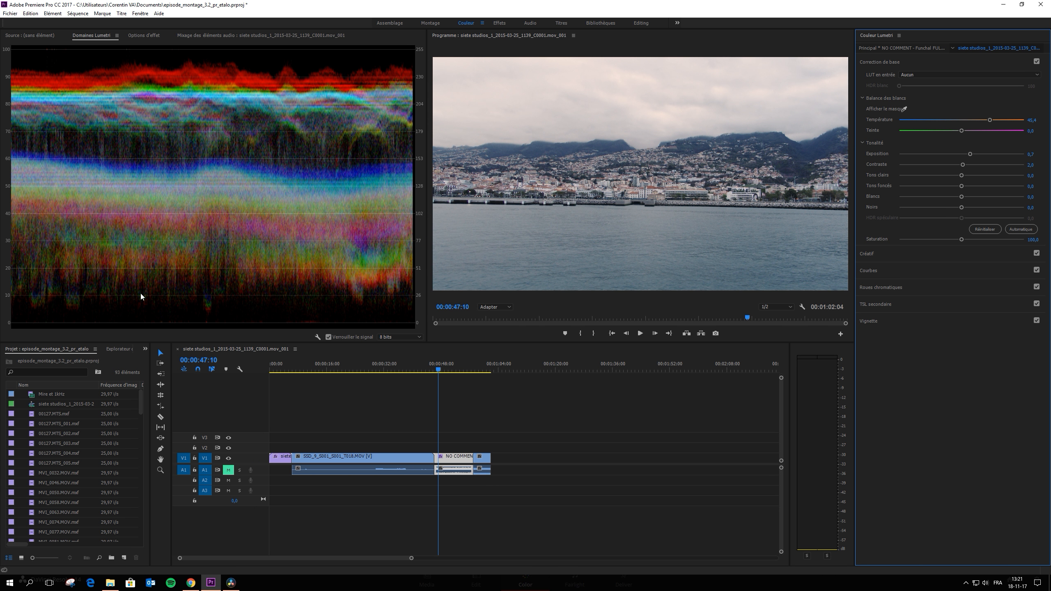
{"action": "left_click", "coordinate": [985, 230]}
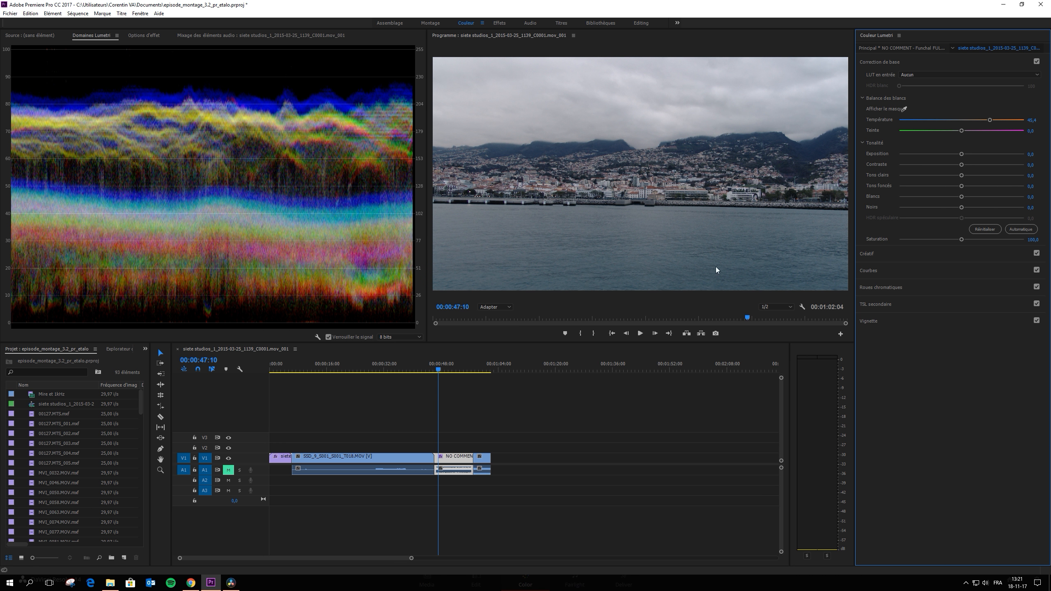
- Set the coastal clip's exposure to about 0.3, contrast to about 8, highlights to about -6 and shadows to about -16
{"action": "left_click_drag", "start_coordinate": [961, 155], "coordinate": [968, 164]}
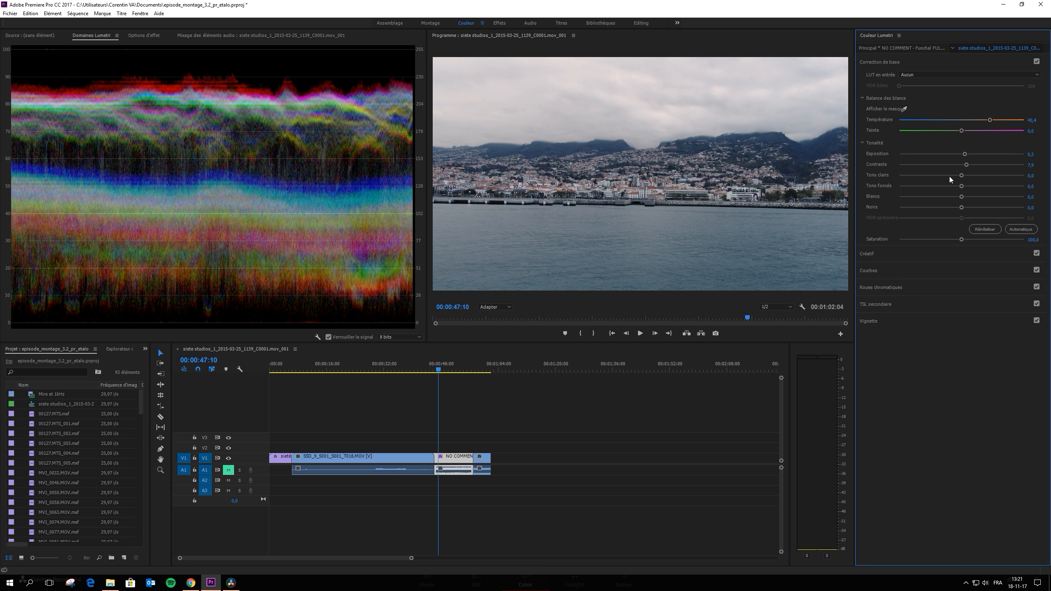
{"action": "left_click_drag", "start_coordinate": [960, 173], "coordinate": [958, 170]}
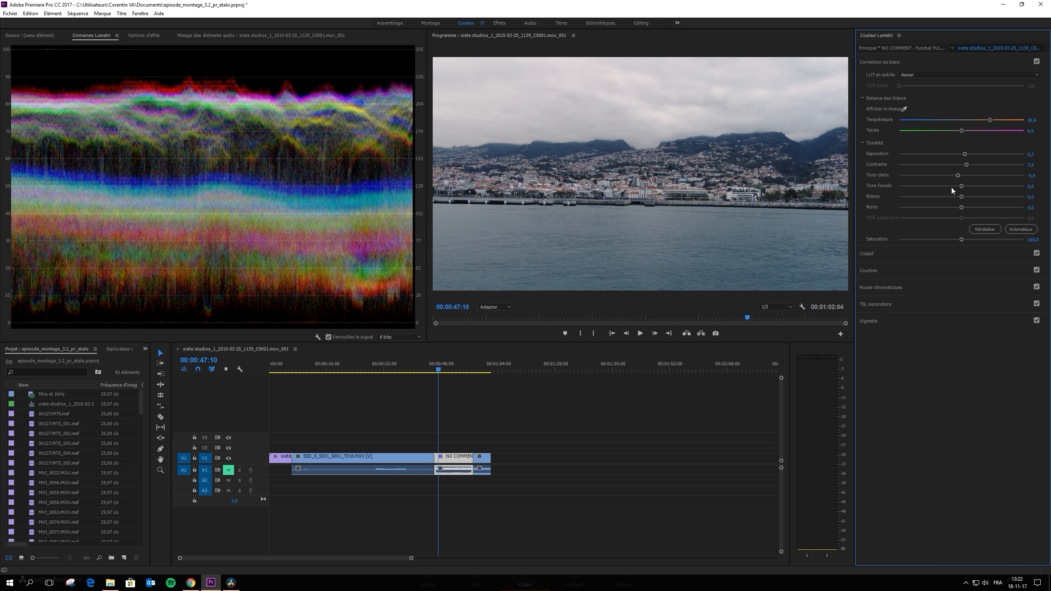
{"action": "left_click_drag", "start_coordinate": [962, 185], "coordinate": [960, 186]}
{"action": "left_click_drag", "start_coordinate": [960, 185], "coordinate": [951, 185]}
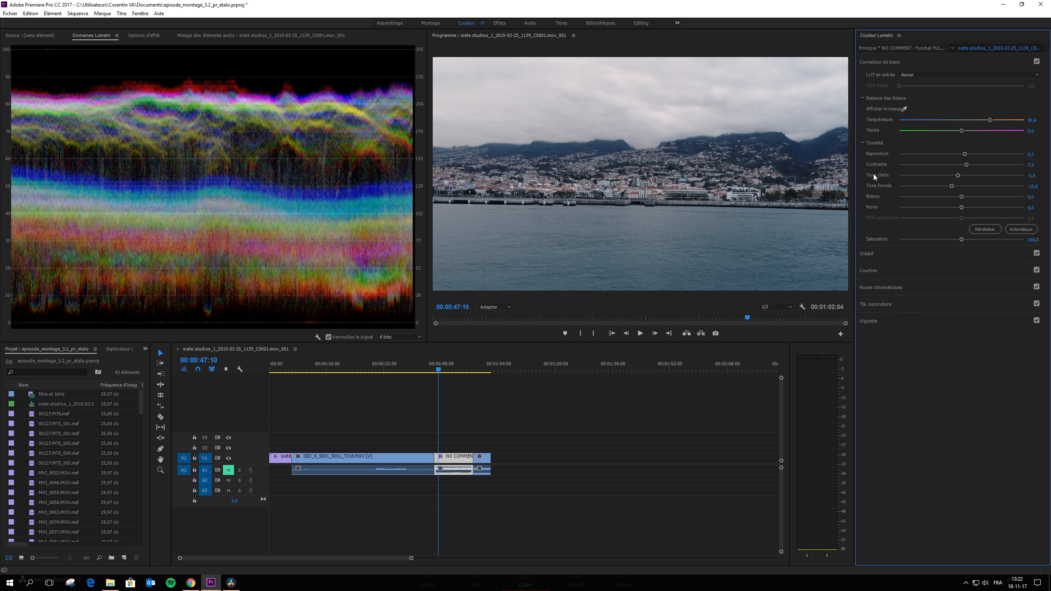
- Try brighter highlights, bring them back to about 6.6, and raise the whites to about 15.8
{"action": "left_click_drag", "start_coordinate": [958, 176], "coordinate": [982, 168]}
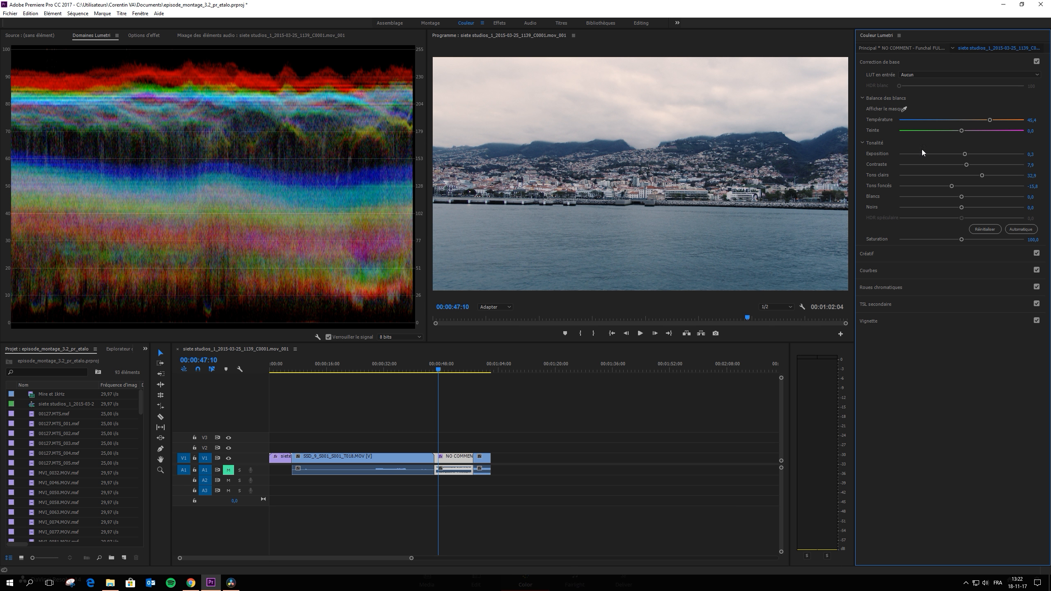
{"action": "mouse_move", "coordinate": [984, 175]}
{"action": "left_mouse_down"}
{"action": "mouse_move", "coordinate": [971, 171]}
{"action": "mouse_move", "coordinate": [1004, 170]}
{"action": "mouse_move", "coordinate": [966, 172]}
{"action": "left_mouse_up"}
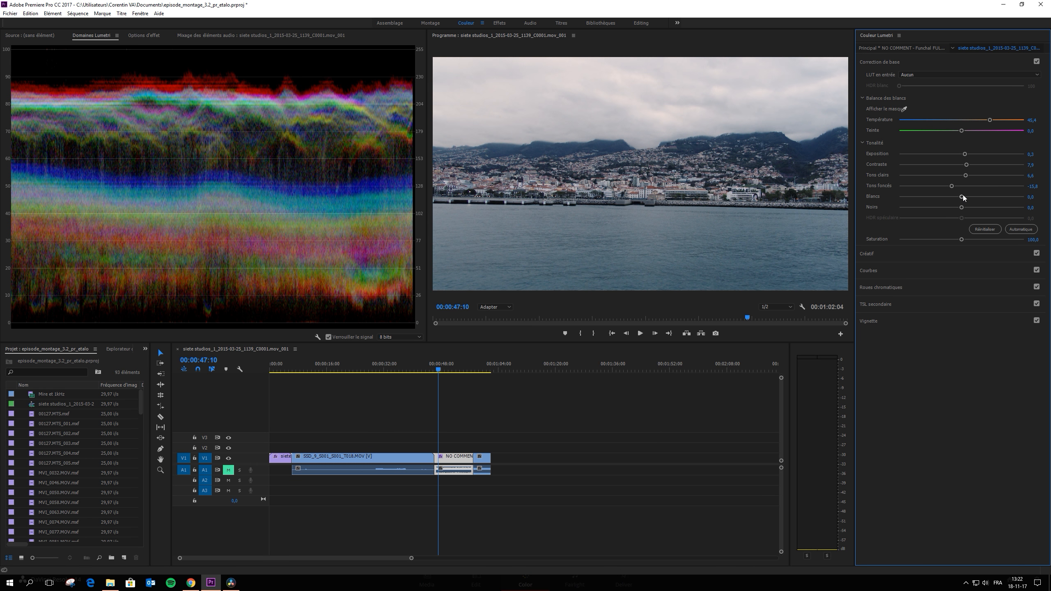
{"action": "left_click_drag", "start_coordinate": [962, 196], "coordinate": [977, 198]}
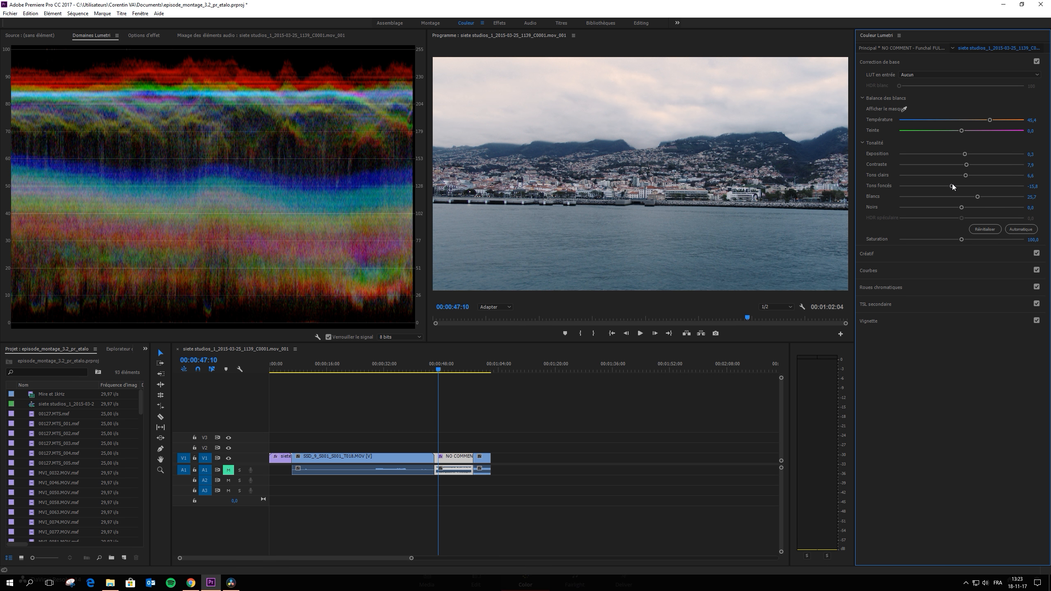
{"action": "mouse_move", "coordinate": [977, 197]}
{"action": "left_mouse_down"}
{"action": "mouse_move", "coordinate": [942, 196]}
{"action": "mouse_move", "coordinate": [971, 199]}
{"action": "left_mouse_up"}
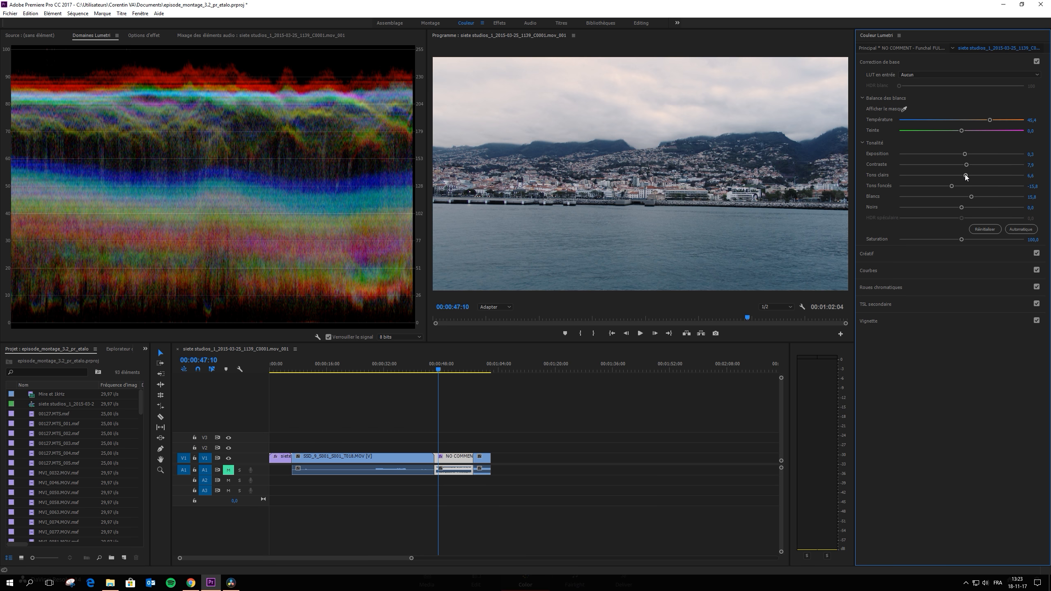
- Lower the highlights to about -12, the shadows to about -17 and the blacks to about -5
{"action": "mouse_move", "coordinate": [966, 175]}
{"action": "left_mouse_down"}
{"action": "mouse_move", "coordinate": [976, 173]}
{"action": "mouse_move", "coordinate": [947, 174]}
{"action": "mouse_move", "coordinate": [990, 176]}
{"action": "mouse_move", "coordinate": [919, 175]}
{"action": "mouse_move", "coordinate": [954, 175]}
{"action": "left_mouse_up"}
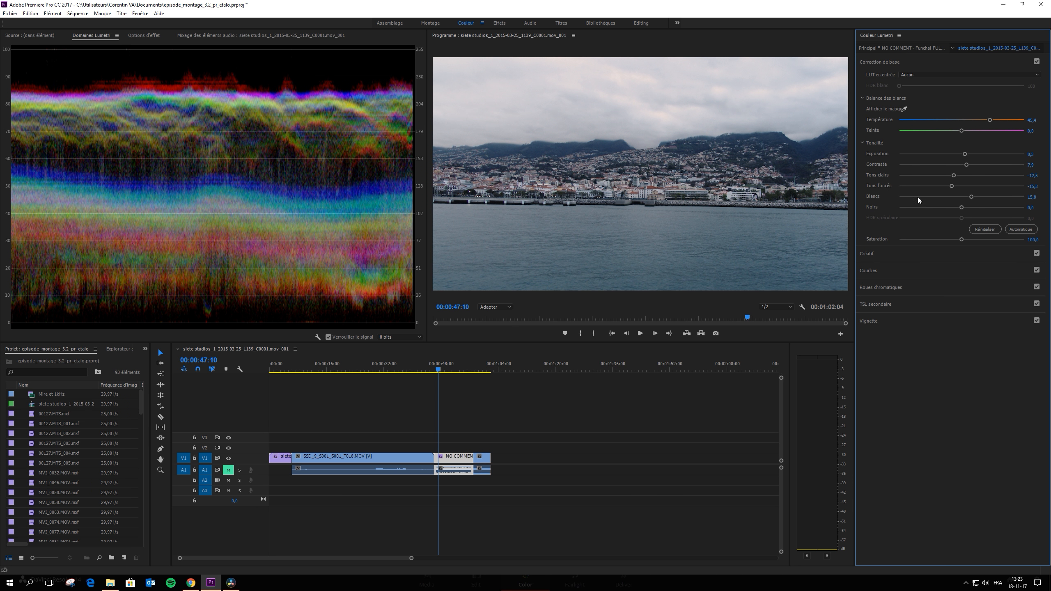
{"action": "mouse_move", "coordinate": [951, 186]}
{"action": "left_mouse_down"}
{"action": "mouse_move", "coordinate": [934, 185]}
{"action": "mouse_move", "coordinate": [967, 185]}
{"action": "mouse_move", "coordinate": [905, 184]}
{"action": "mouse_move", "coordinate": [951, 185]}
{"action": "left_mouse_up"}
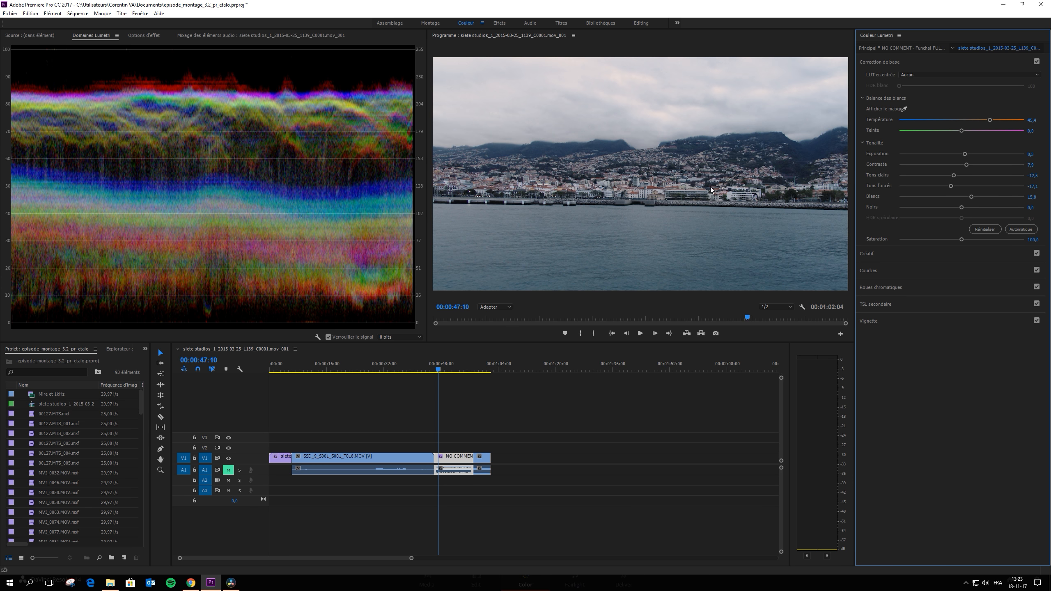
{"action": "mouse_move", "coordinate": [960, 207]}
{"action": "left_mouse_down"}
{"action": "mouse_move", "coordinate": [947, 207]}
{"action": "mouse_move", "coordinate": [958, 207]}
{"action": "left_mouse_up"}
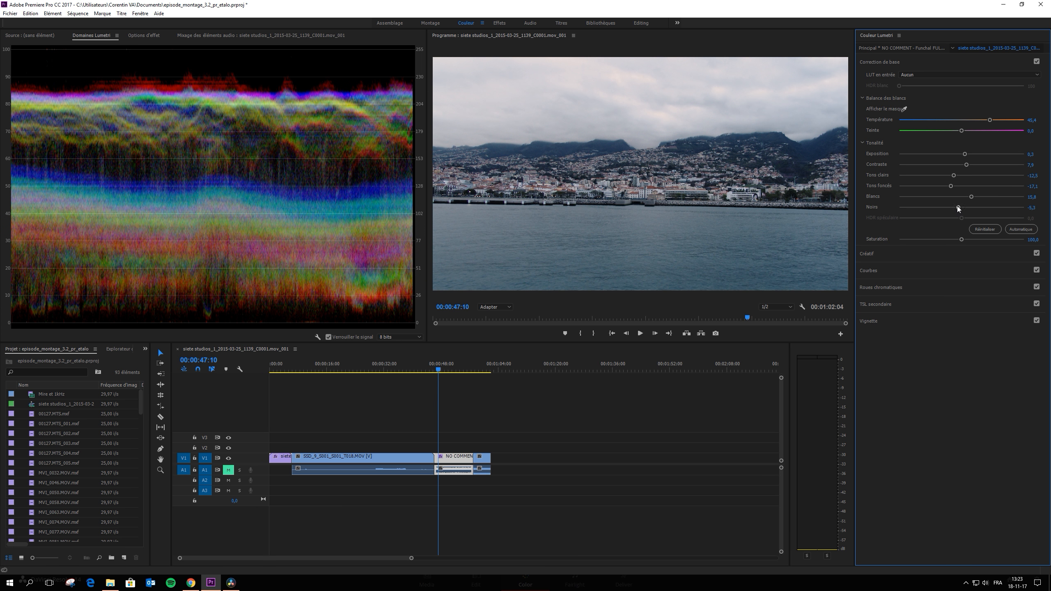
- Reset the coastal clip's tone and temperature, and rebalance it with temperature about 36.2 and tint about 2
{"action": "mouse_move", "coordinate": [957, 206]}
{"action": "left_mouse_down"}
{"action": "mouse_move", "coordinate": [946, 206]}
{"action": "mouse_move", "coordinate": [957, 207]}
{"action": "left_mouse_up"}
{"action": "left_click", "coordinate": [986, 231]}
{"action": "double_click", "coordinate": [990, 120]}
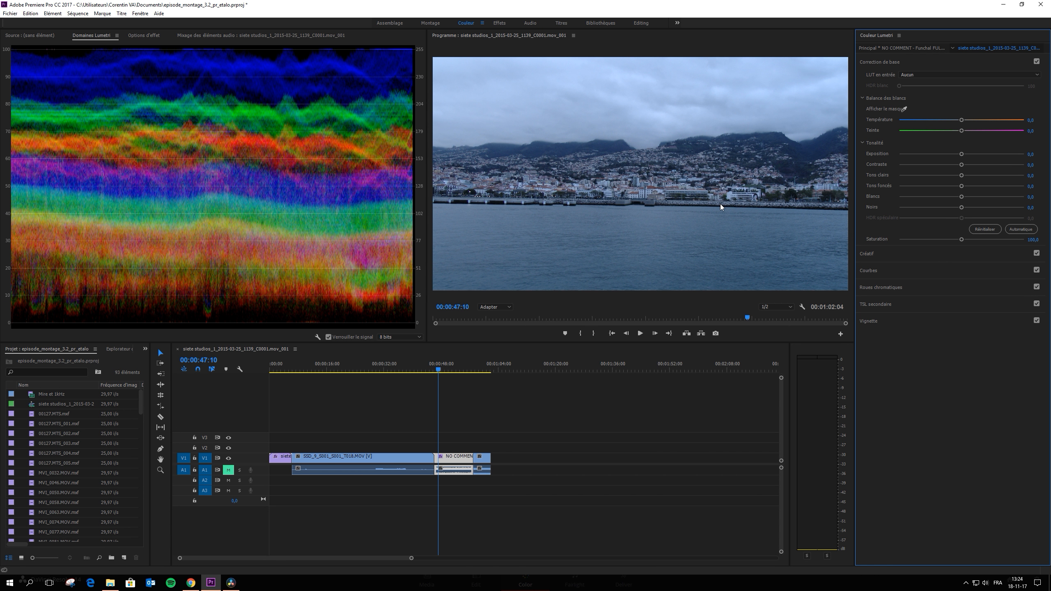
{"action": "left_click_drag", "start_coordinate": [962, 122], "coordinate": [984, 118]}
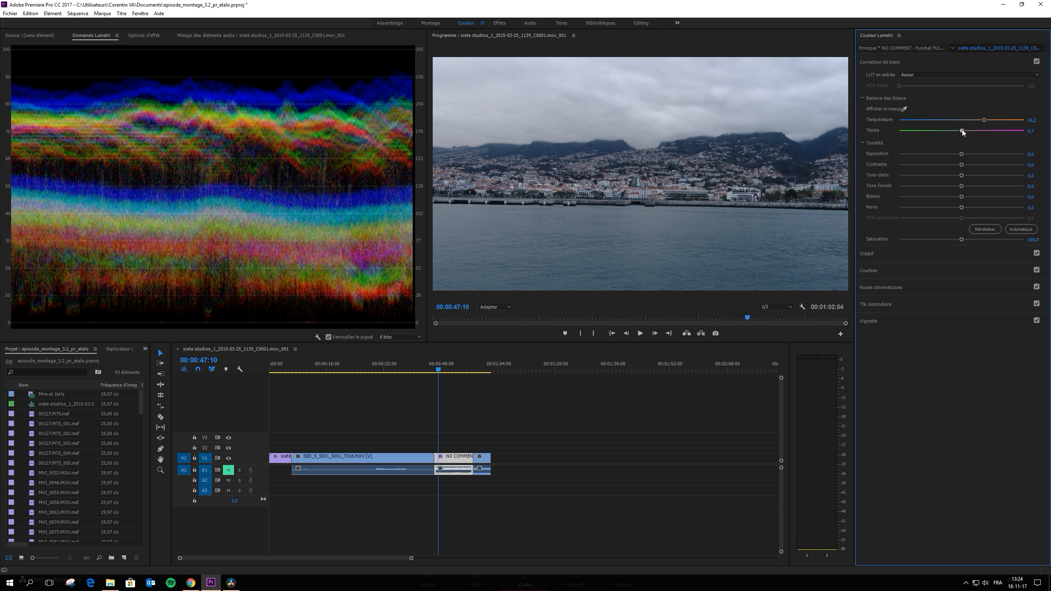
{"action": "left_click_drag", "start_coordinate": [963, 130], "coordinate": [963, 129]}
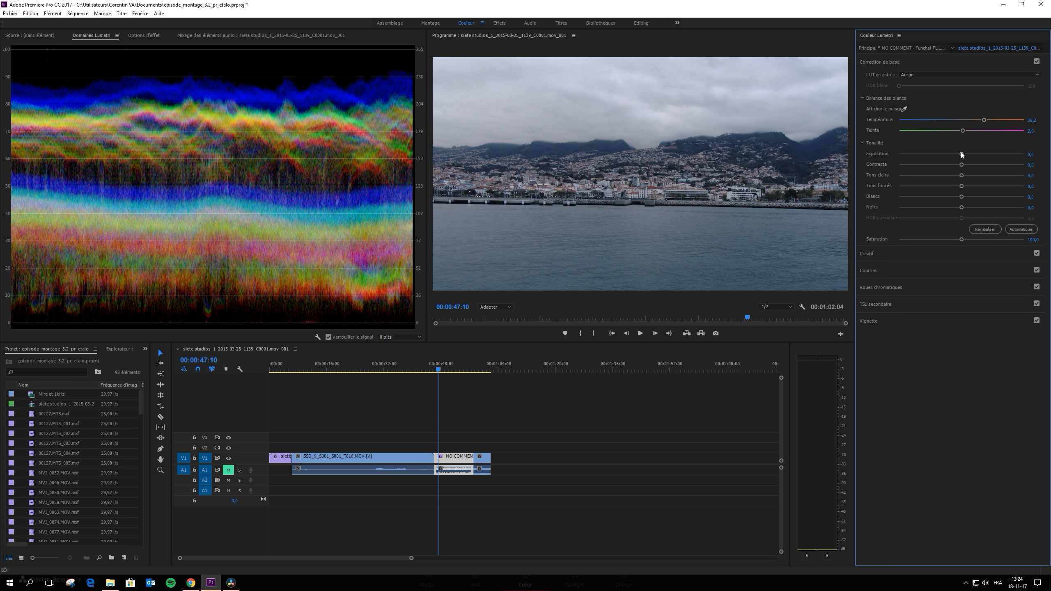
- Set the coastal clip's exposure to about 0.5, contrast to about 11.2, blacks to about -24.9 and shadows to about -21.1
{"action": "left_click_drag", "start_coordinate": [961, 153], "coordinate": [967, 153]}
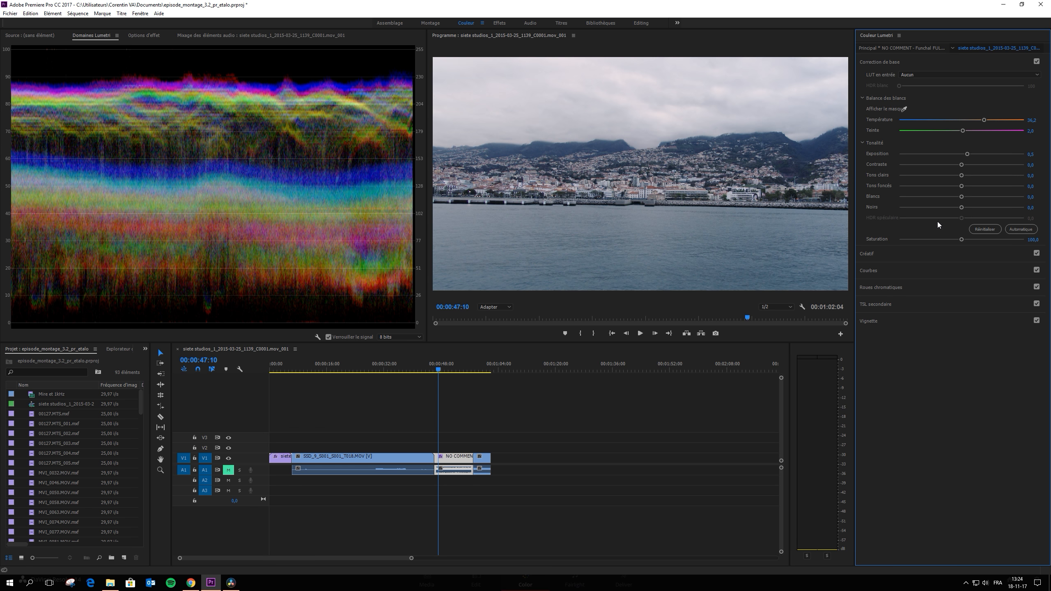
{"action": "left_click_drag", "start_coordinate": [960, 166], "coordinate": [969, 165]}
{"action": "left_click_drag", "start_coordinate": [960, 207], "coordinate": [939, 202]}
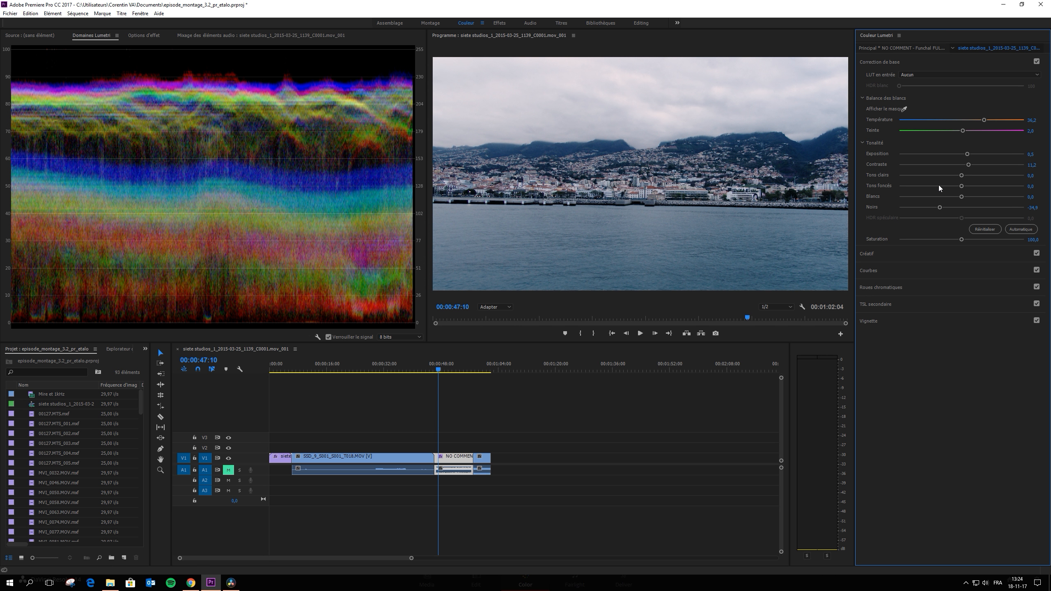
{"action": "left_click_drag", "start_coordinate": [960, 186], "coordinate": [946, 187]}
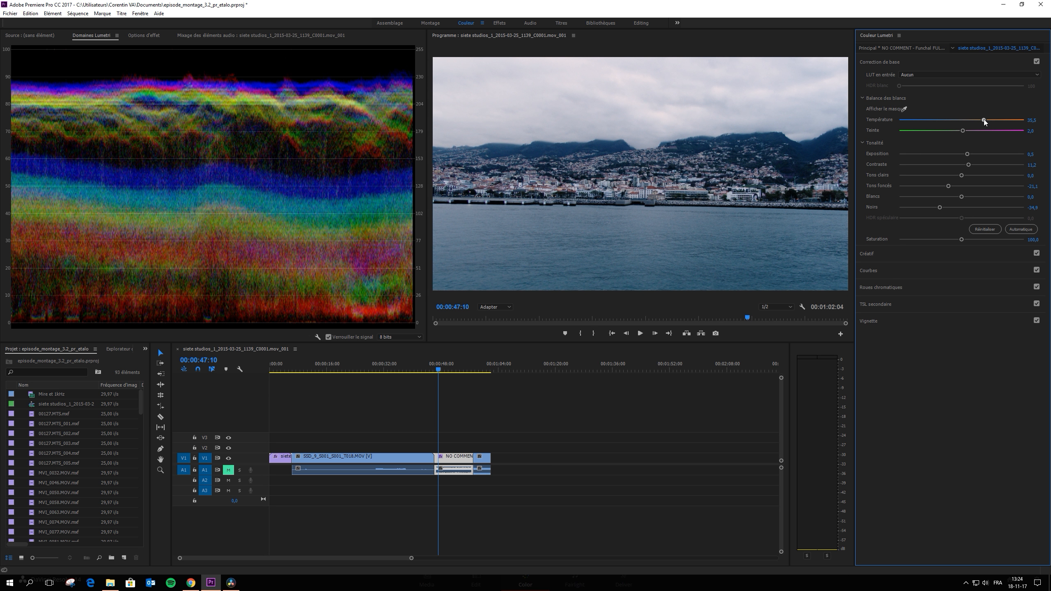
- Set the temperature to about 32.9 and the highlights to about 9.9, and compare the clip with the basic correction off
{"action": "left_click_drag", "start_coordinate": [984, 121], "coordinate": [982, 121]}
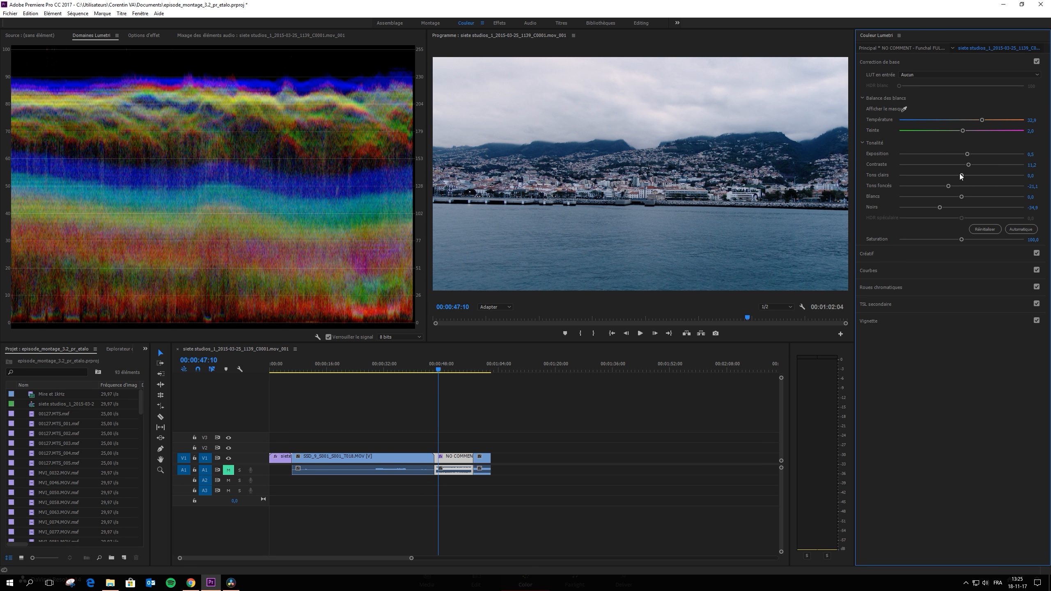
{"action": "left_click_drag", "start_coordinate": [961, 177], "coordinate": [967, 174]}
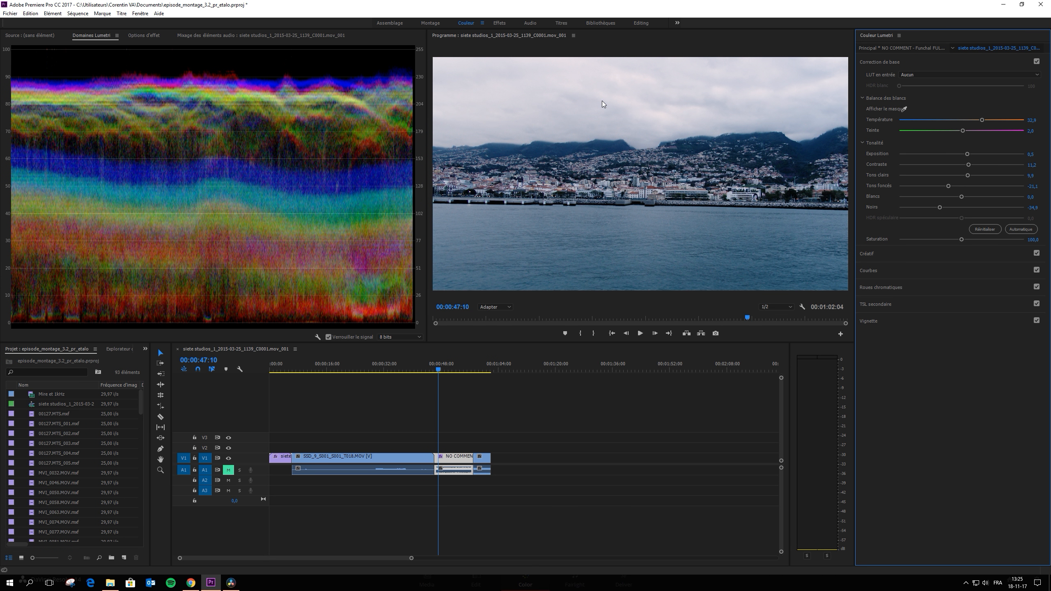
{"action": "left_click", "coordinate": [1036, 61]}
{"action": "left_click", "coordinate": [1037, 61]}
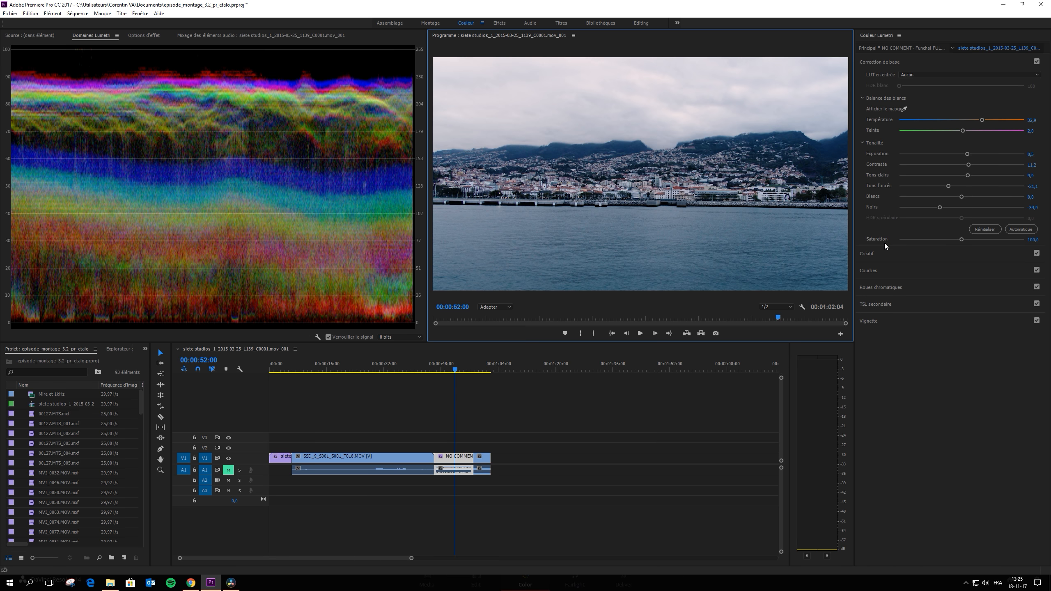
- Add the YUV and HLS (TSL) vectorscopes alongside the RGB waveform in the Lumetri scopes
{"action": "left_click", "coordinate": [318, 336]}
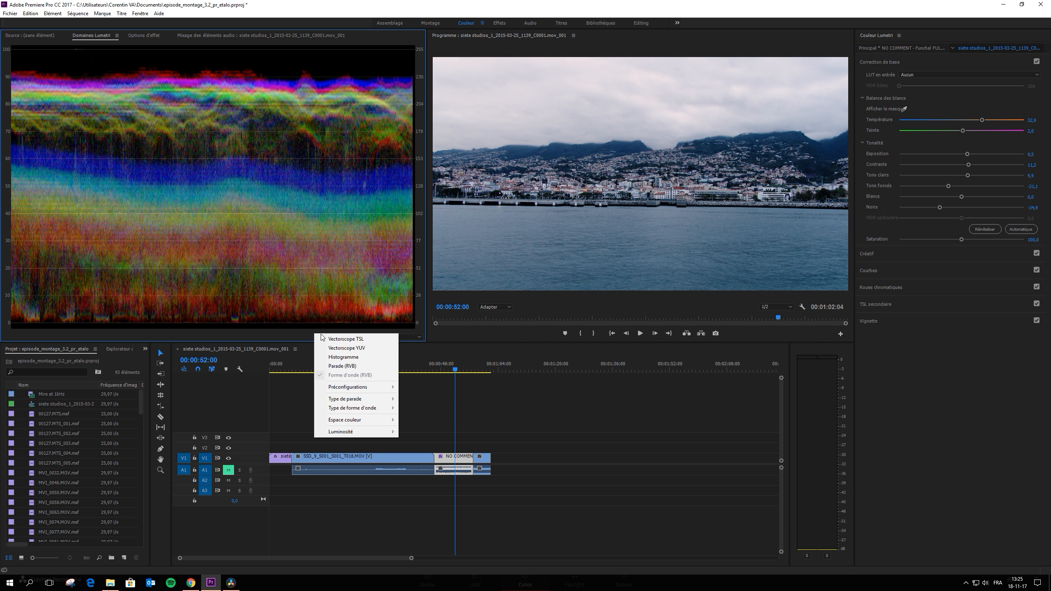
{"action": "left_click", "coordinate": [347, 348]}
{"action": "left_click", "coordinate": [319, 337]}
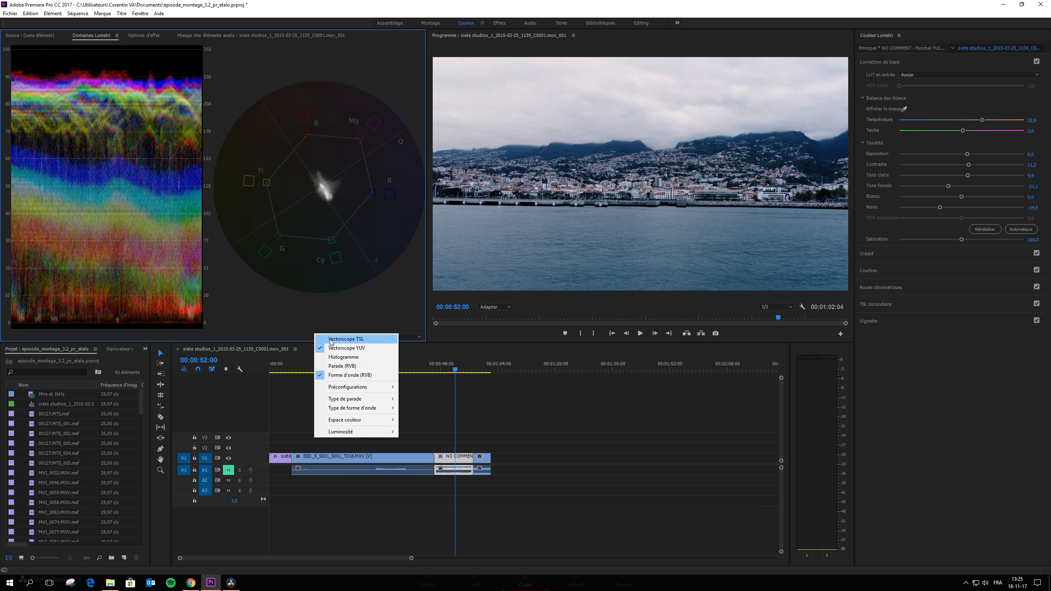
{"action": "left_click", "coordinate": [337, 344]}
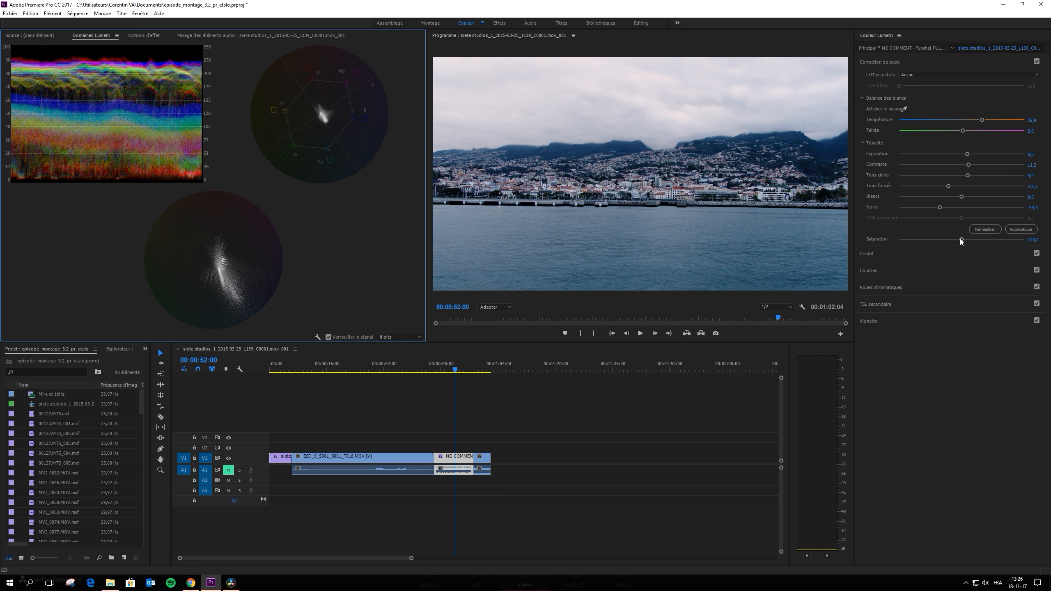
- Test the saturation at about 139, 100, 134 and 80 against the vectorscopes
{"action": "left_click_drag", "start_coordinate": [960, 238], "coordinate": [981, 237]}
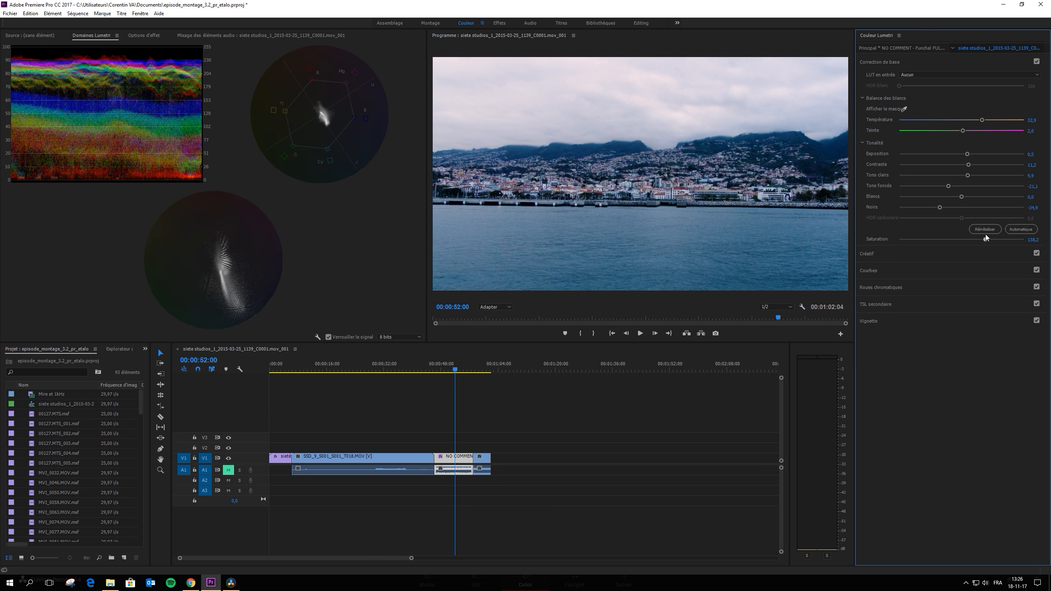
{"action": "double_click", "coordinate": [986, 238]}
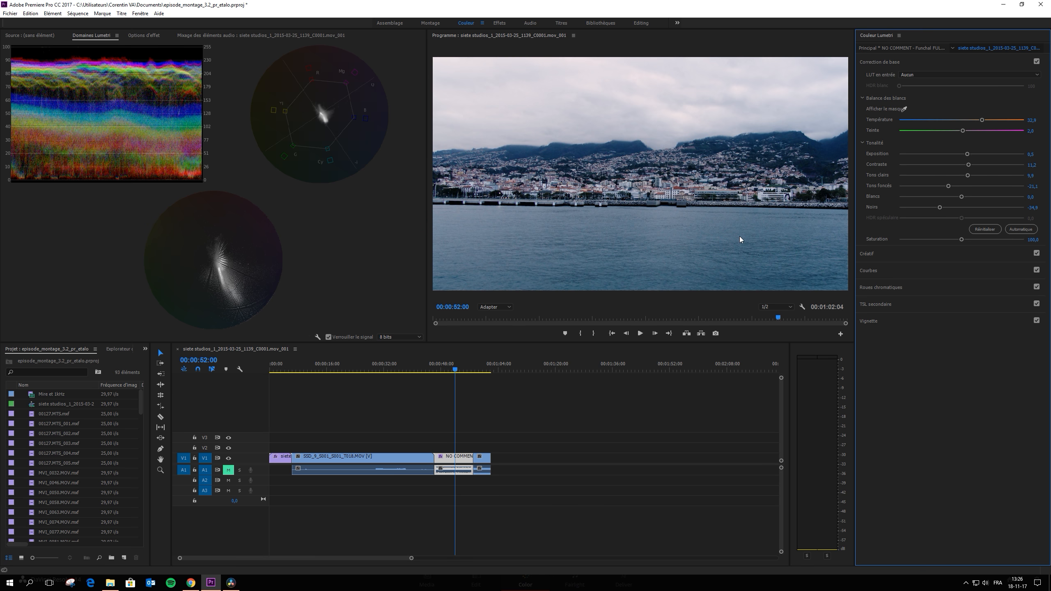
{"action": "left_click_drag", "start_coordinate": [963, 239], "coordinate": [982, 235]}
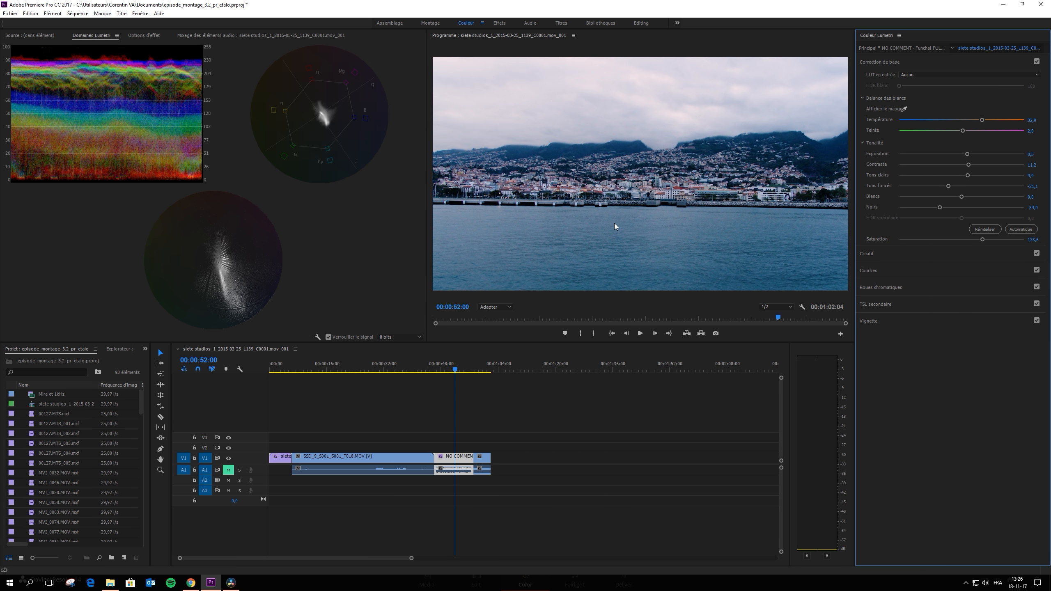
{"action": "left_click_drag", "start_coordinate": [982, 240], "coordinate": [948, 237]}
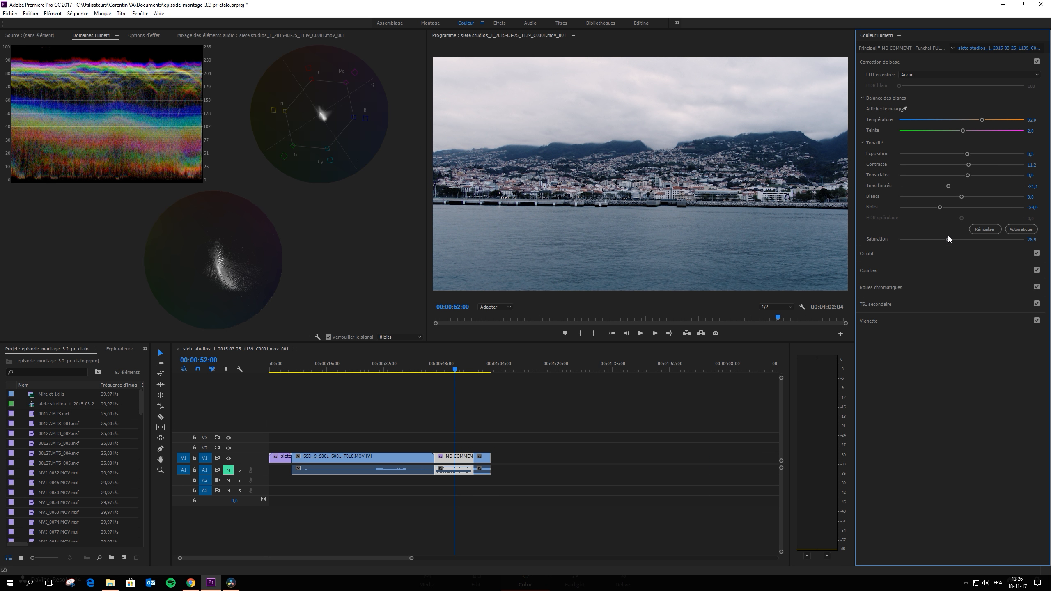
{"action": "left_click_drag", "start_coordinate": [949, 240], "coordinate": [949, 238]}
- Set the coastal clip's saturation to about 107.2 and its temperature to about 36.8, previewing at 00:00:51:18
{"action": "mouse_move", "coordinate": [777, 316]}
{"action": "left_mouse_down"}
{"action": "mouse_move", "coordinate": [789, 312]}
{"action": "mouse_move", "coordinate": [757, 312]}
{"action": "mouse_move", "coordinate": [777, 314]}
{"action": "left_mouse_up"}
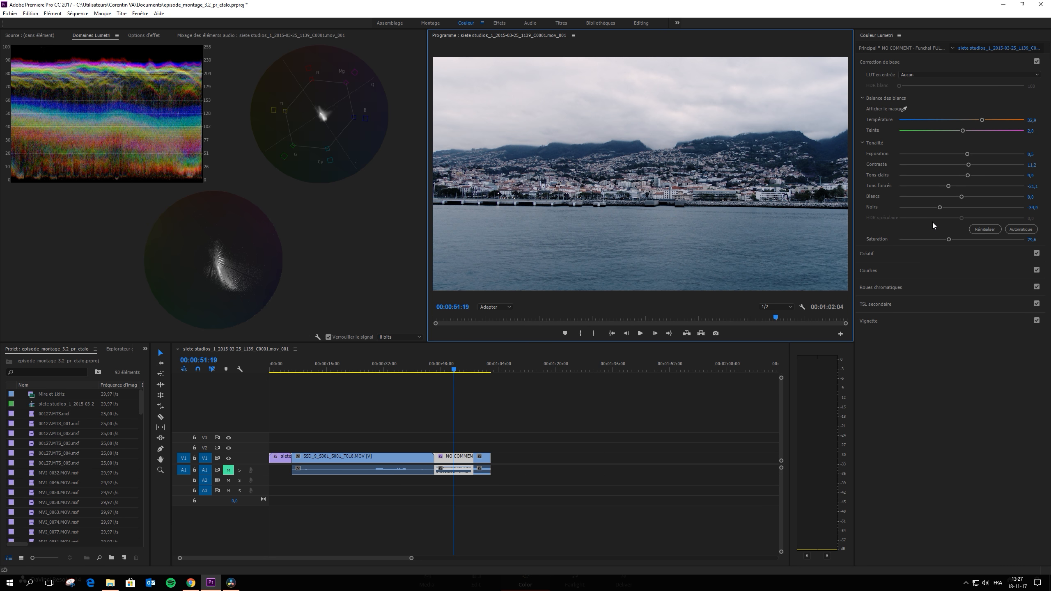
{"action": "key", "text": "Left"}
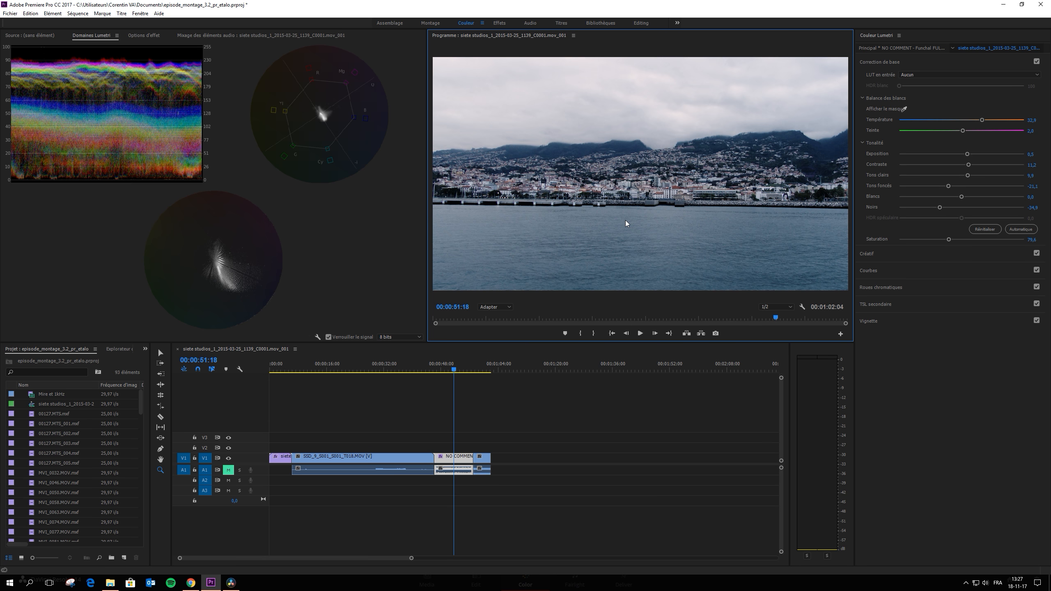
{"action": "left_click_drag", "start_coordinate": [948, 239], "coordinate": [965, 239]}
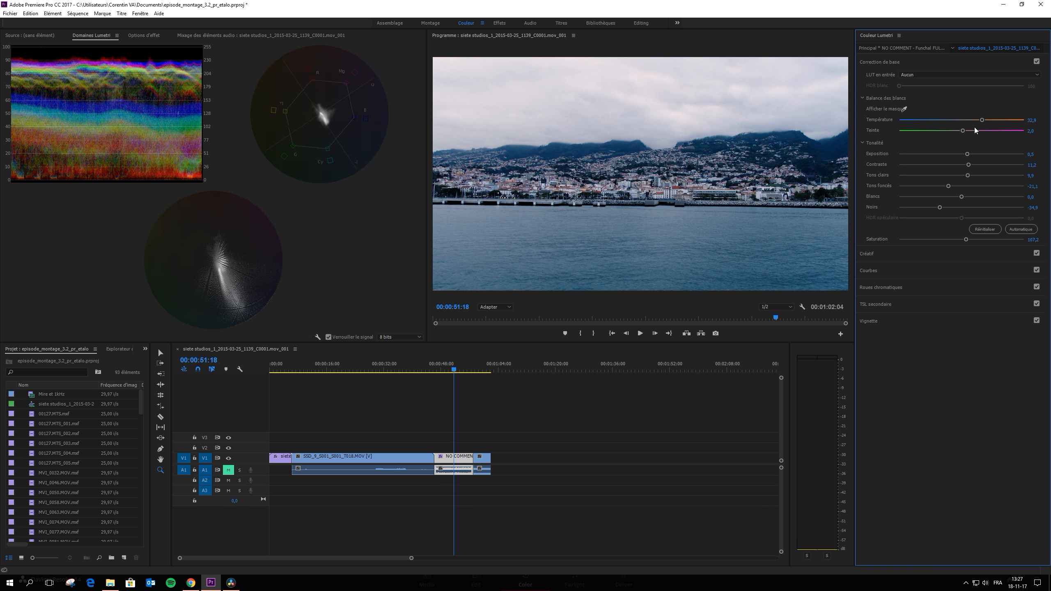
{"action": "left_click_drag", "start_coordinate": [981, 120], "coordinate": [984, 119]}
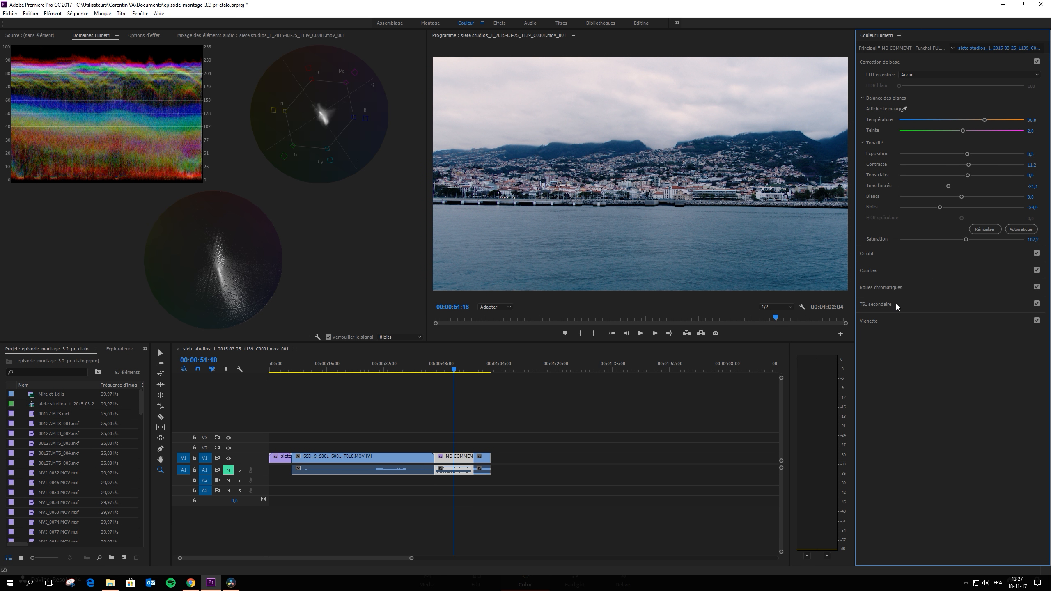
{"action": "left_click", "coordinate": [909, 63]}
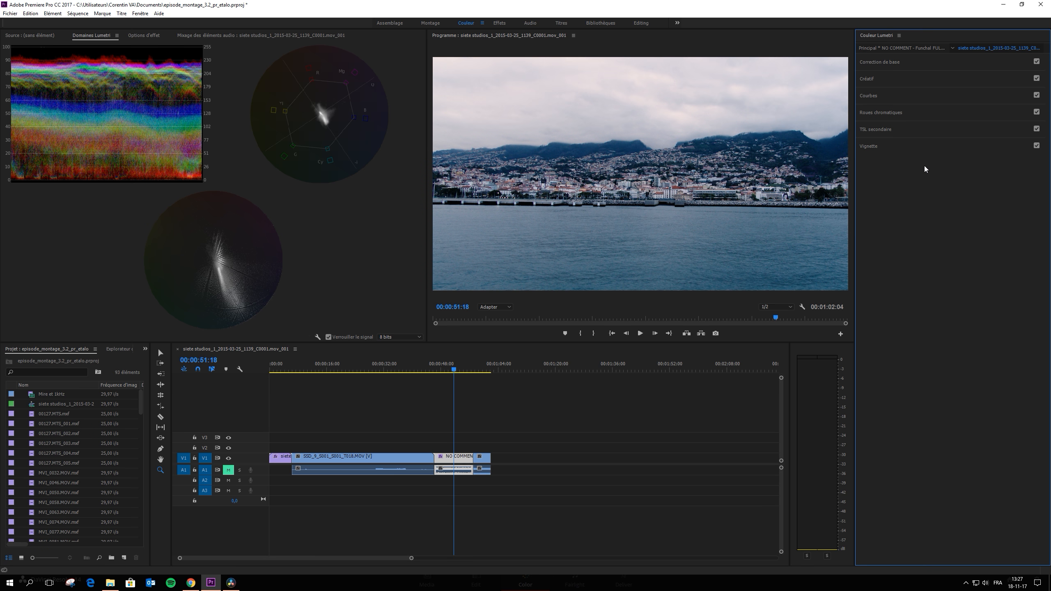
{"action": "left_click", "coordinate": [918, 62]}
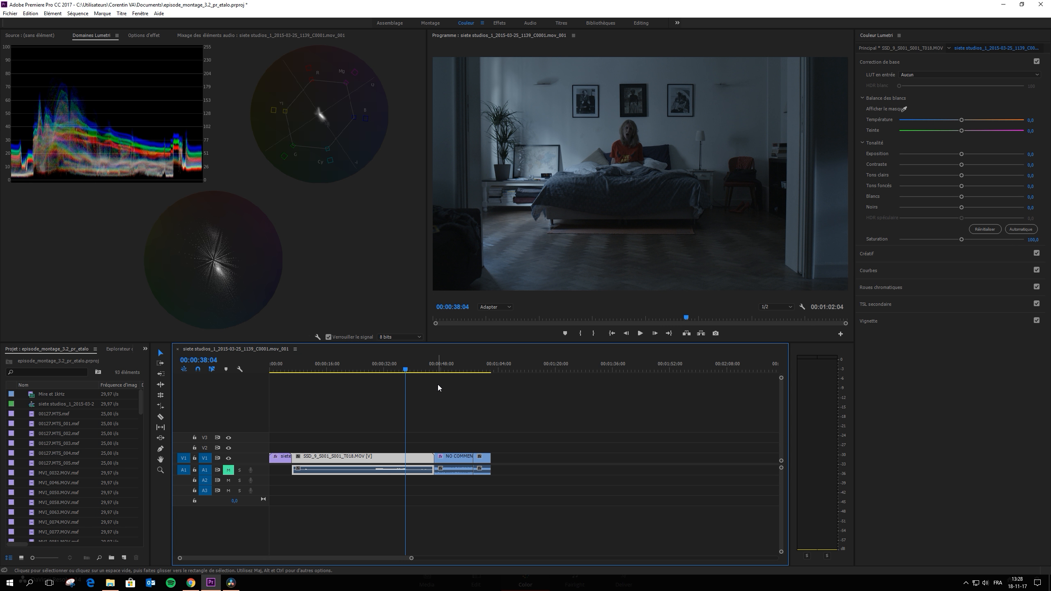
- At 00:00:38:15, try sampling the bedroom clip's white balance from the wall and applying automatic tone, and undo both
{"action": "left_click", "coordinate": [407, 370]}
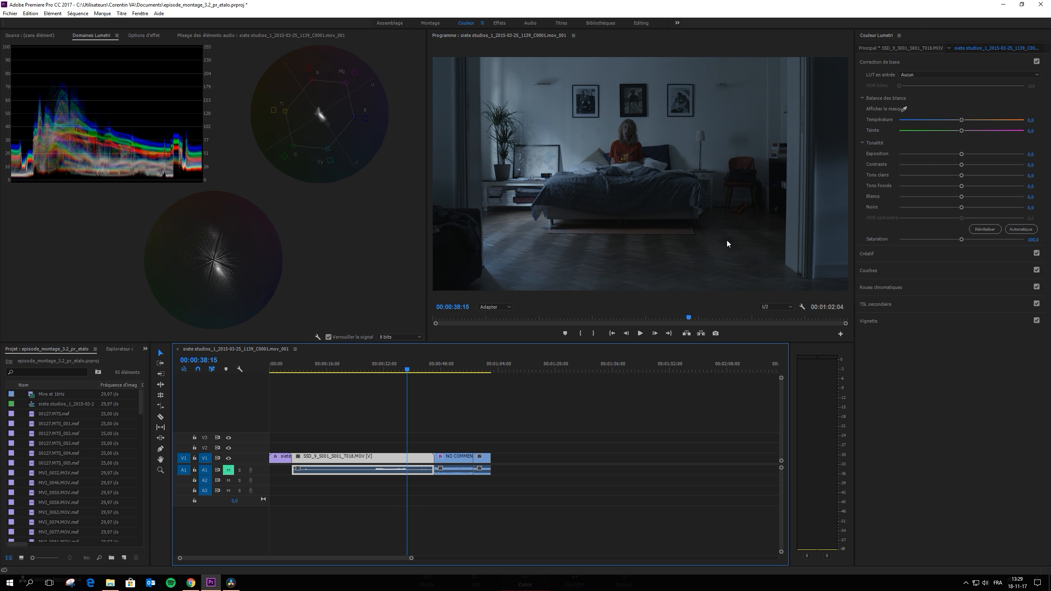
{"action": "left_click", "coordinate": [903, 109]}
{"action": "left_click", "coordinate": [732, 127]}
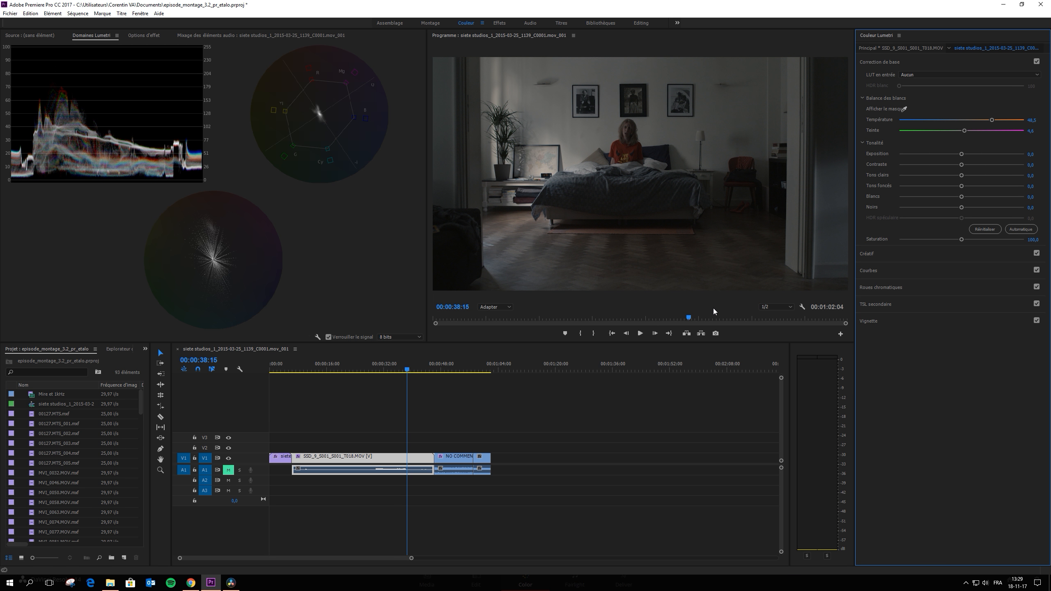
{"action": "left_click", "coordinate": [1018, 229]}
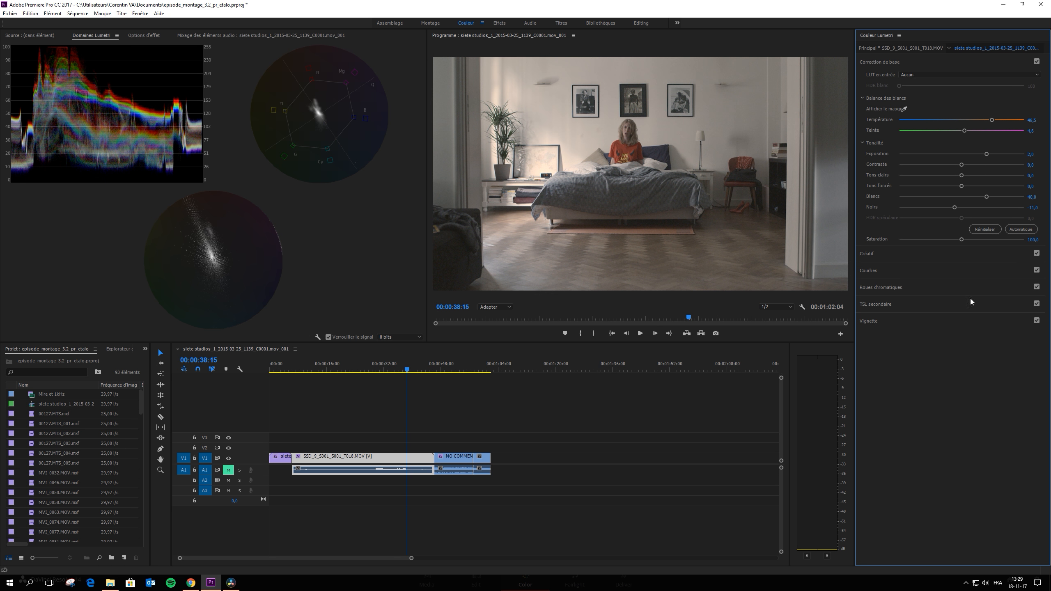
{"action": "key", "text": "ctrl+z"}
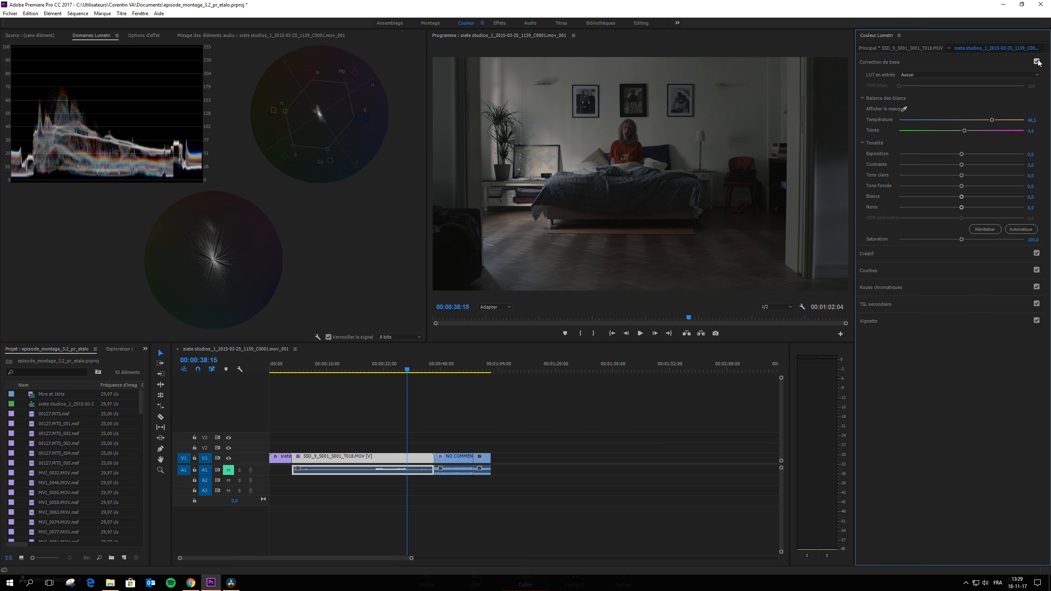
{"action": "left_click", "coordinate": [1020, 229]}
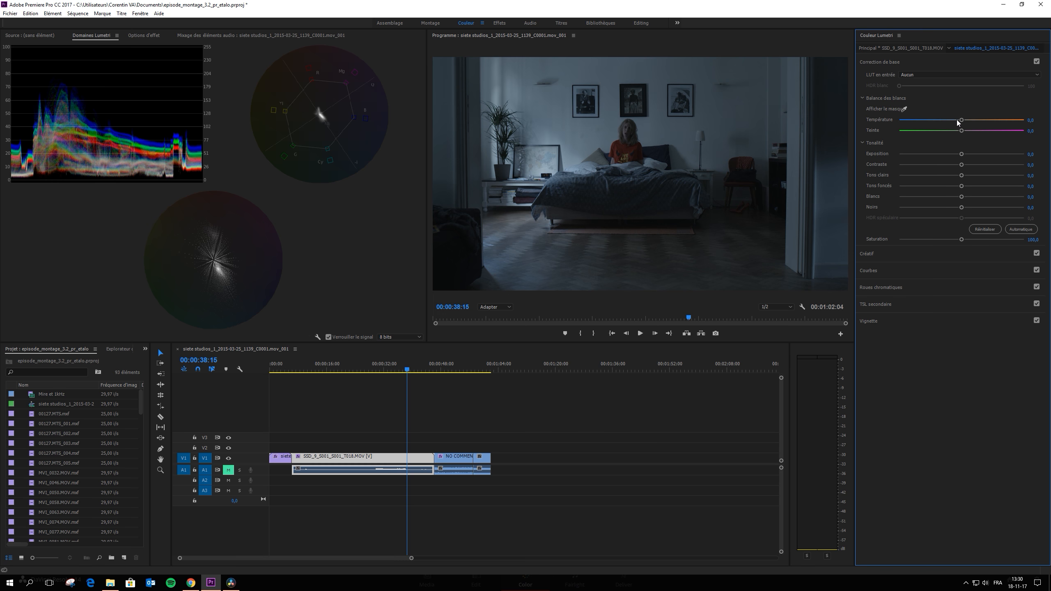
- Set the bedroom clip's temperature to about 33.6, exposure 0.5, contrast 6.6, highlights 7.3, shadows -11.2 and blacks -5.3, and compare with the correction off
{"action": "left_click_drag", "start_coordinate": [961, 120], "coordinate": [981, 119]}
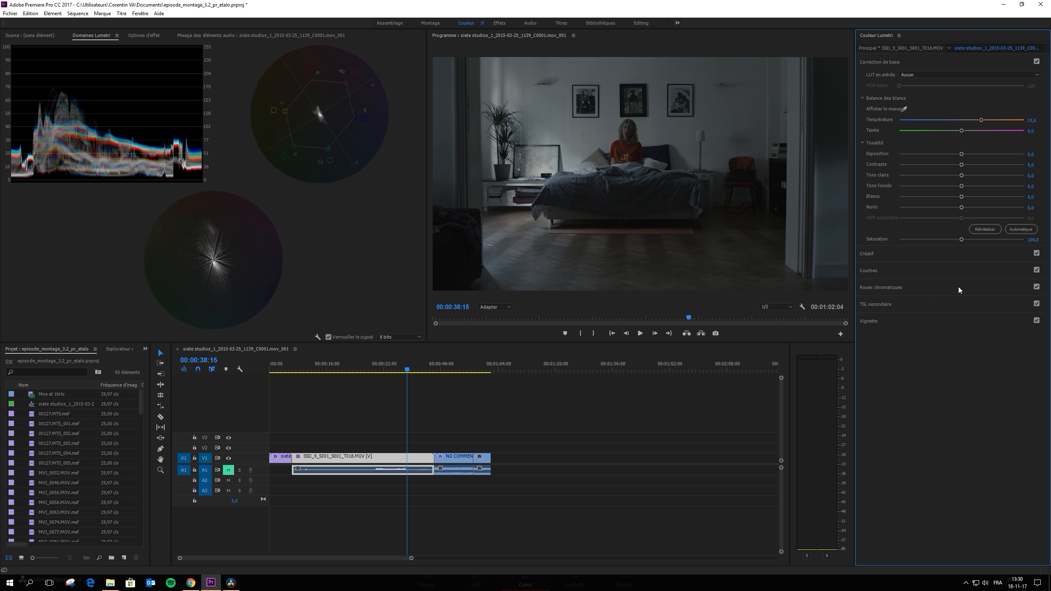
{"action": "left_click", "coordinate": [1020, 229]}
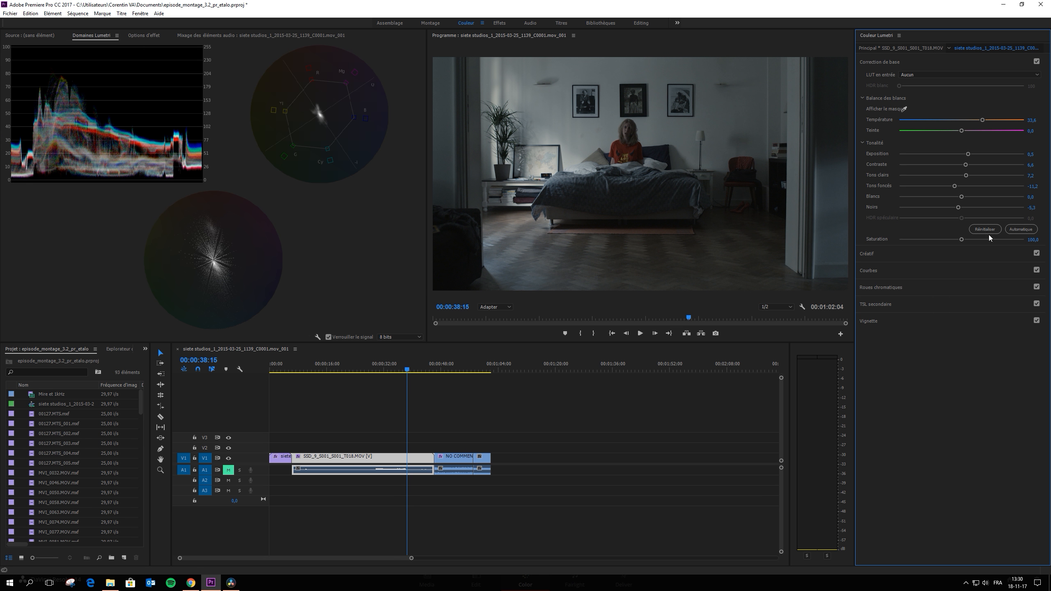
{"action": "left_click", "coordinate": [1036, 62]}
{"action": "left_click", "coordinate": [1036, 62]}
- Try a slightly warmer temperature on the bedroom clip, undo it, and compare the image with the basic correction off
{"action": "mouse_move", "coordinate": [981, 118]}
{"action": "left_mouse_down"}
{"action": "mouse_move", "coordinate": [931, 110]}
{"action": "mouse_move", "coordinate": [997, 110]}
{"action": "mouse_move", "coordinate": [905, 120]}
{"action": "mouse_move", "coordinate": [1037, 114]}
{"action": "mouse_move", "coordinate": [910, 118]}
{"action": "mouse_move", "coordinate": [985, 119]}
{"action": "left_mouse_up"}
{"action": "key", "text": "ctrl+z"}
{"action": "left_click", "coordinate": [1036, 61]}
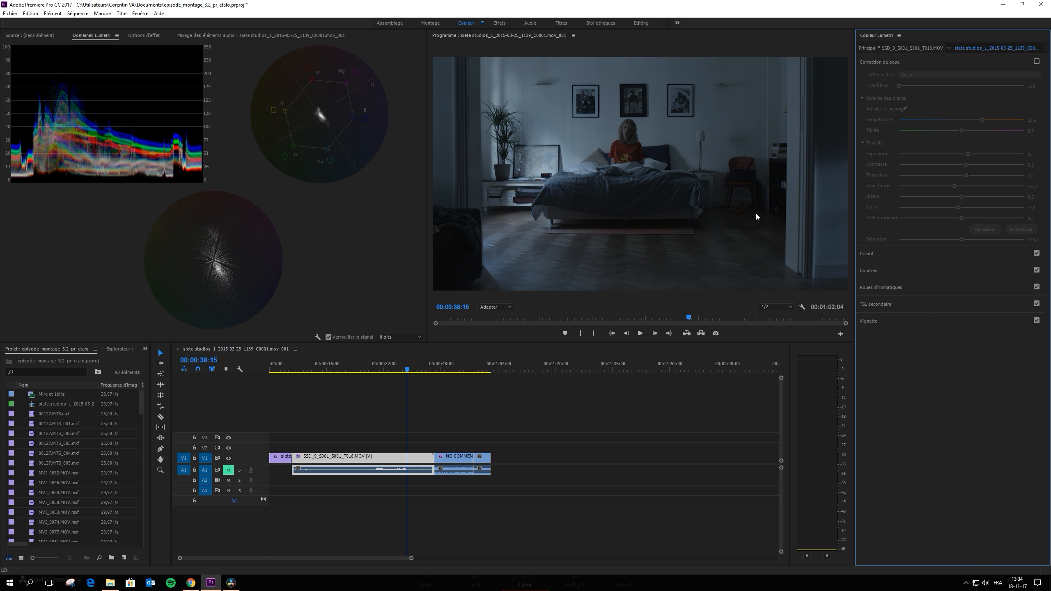
{"action": "key", "text": "ctrl+z"}
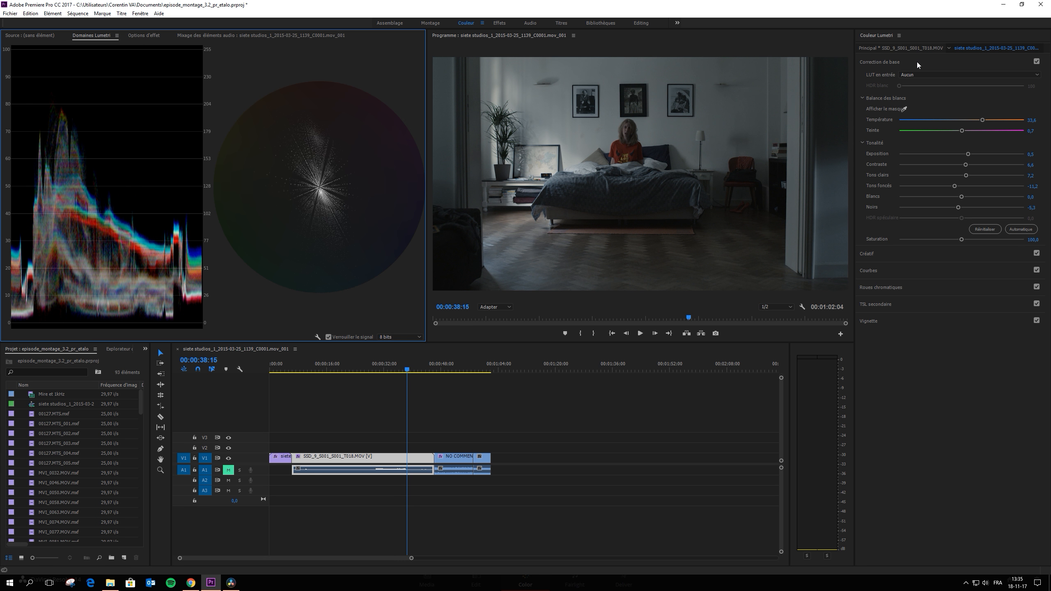
- Try a cooler temperature of about 13.2 on the bedroom clip and settle on about 27.6
{"action": "left_click_drag", "start_coordinate": [982, 120], "coordinate": [971, 118]}
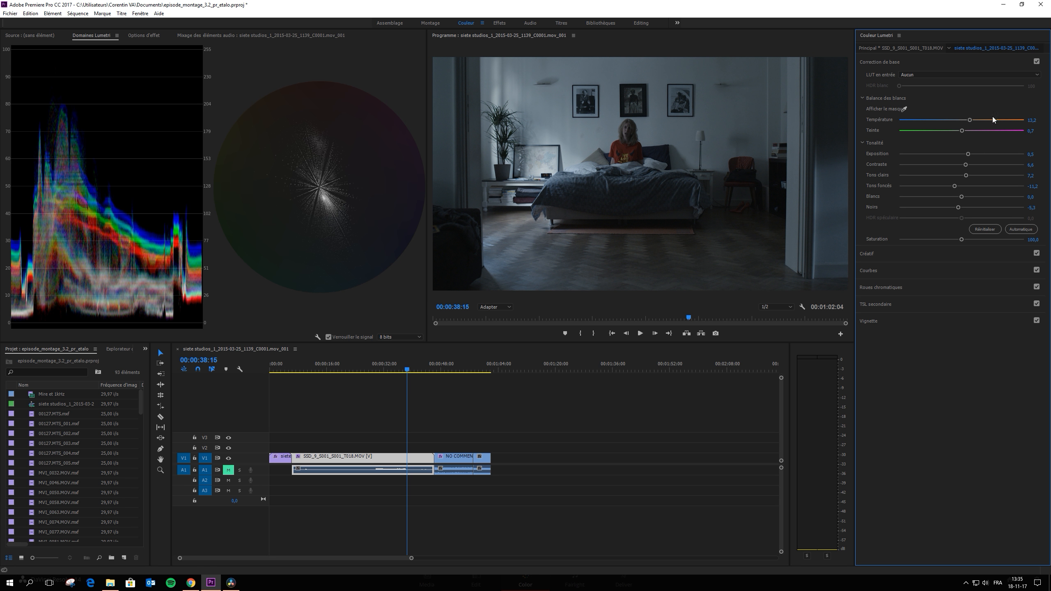
{"action": "left_click_drag", "start_coordinate": [976, 119], "coordinate": [980, 119]}
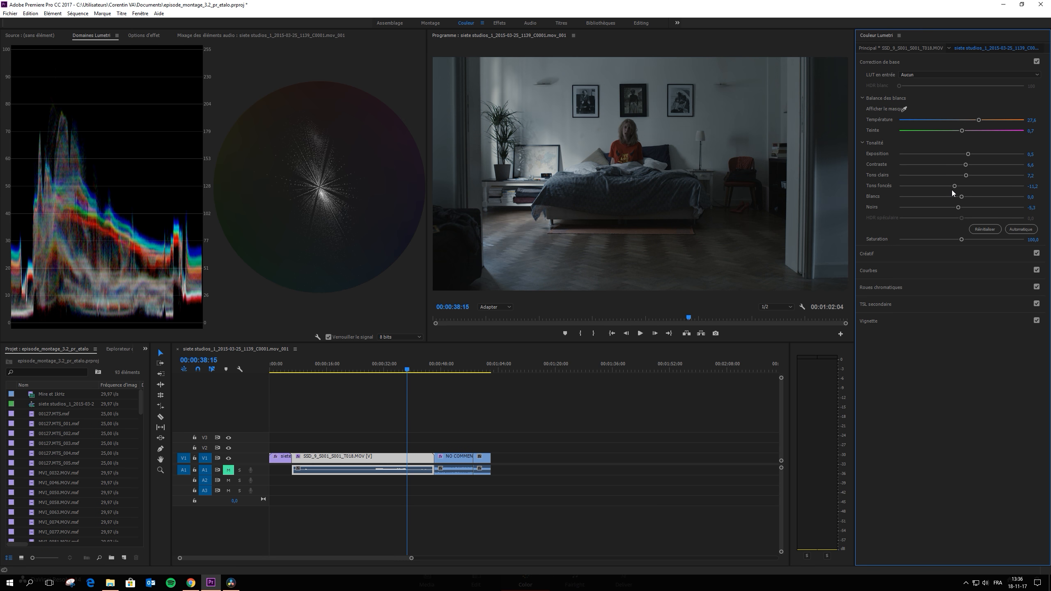
- Shift the bedroom clip's midtones slightly toward magenta with the color wheels
{"action": "left_click", "coordinate": [899, 289]}
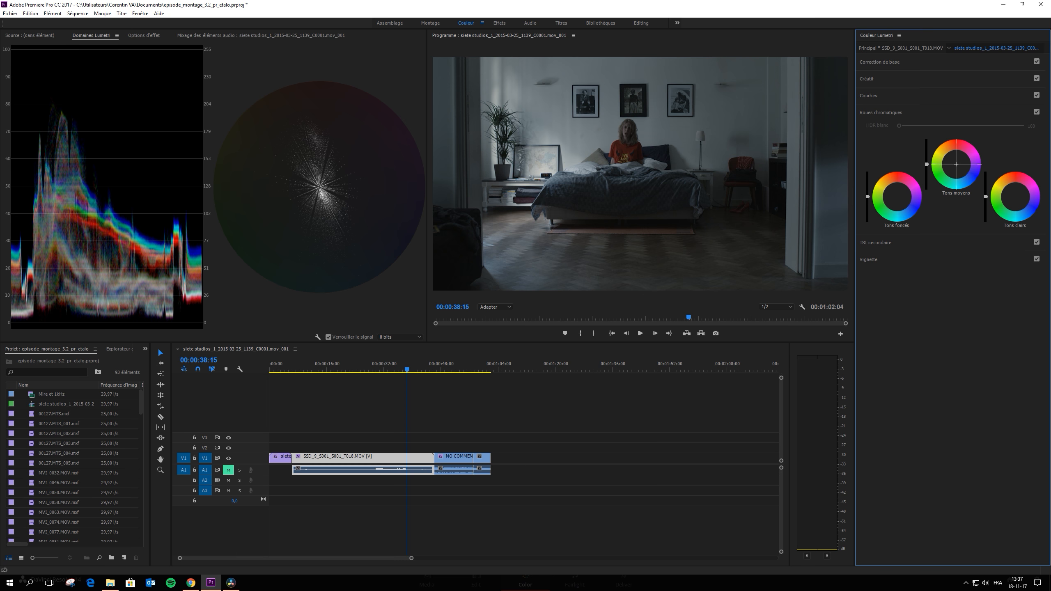
{"action": "left_click_drag", "start_coordinate": [956, 164], "coordinate": [957, 164]}
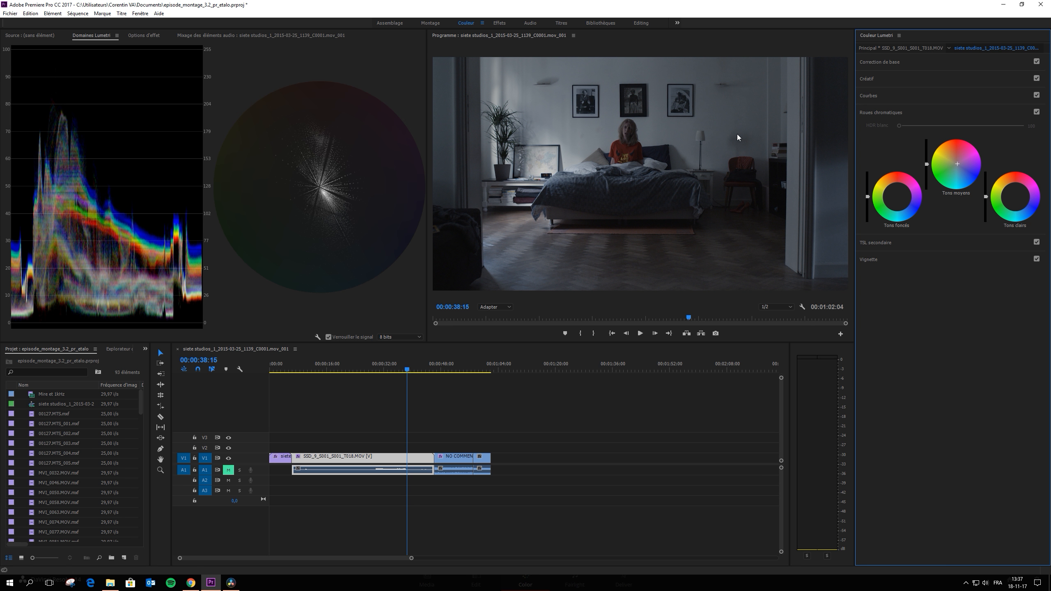
- Compare the bedroom clip with the color wheels correction switched off and on
{"action": "left_click", "coordinate": [1037, 111]}
{"action": "left_click", "coordinate": [1036, 111]}
{"action": "left_click", "coordinate": [1037, 111]}
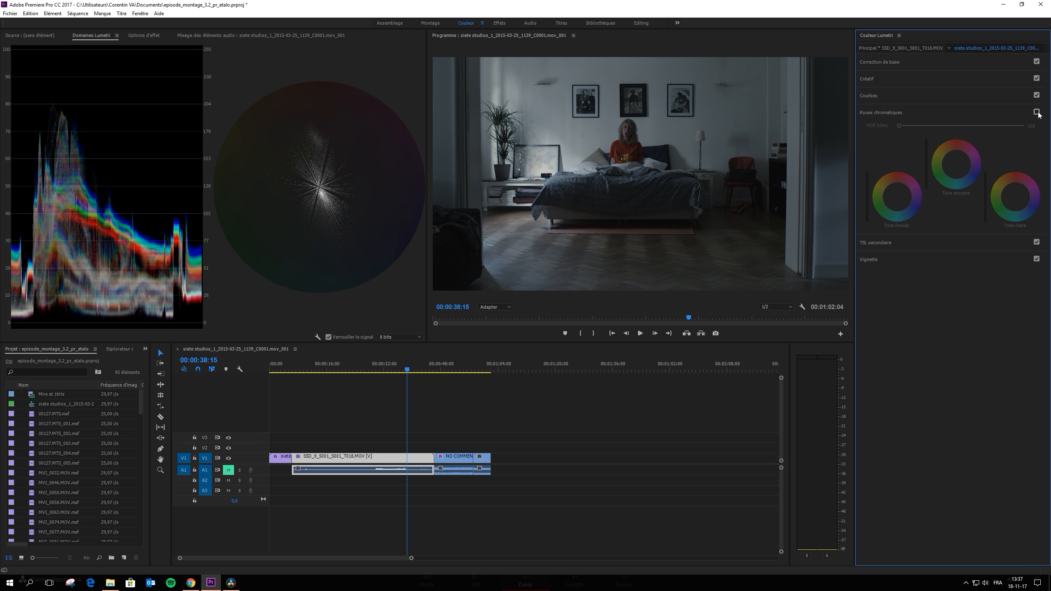
{"action": "left_click", "coordinate": [1036, 112]}
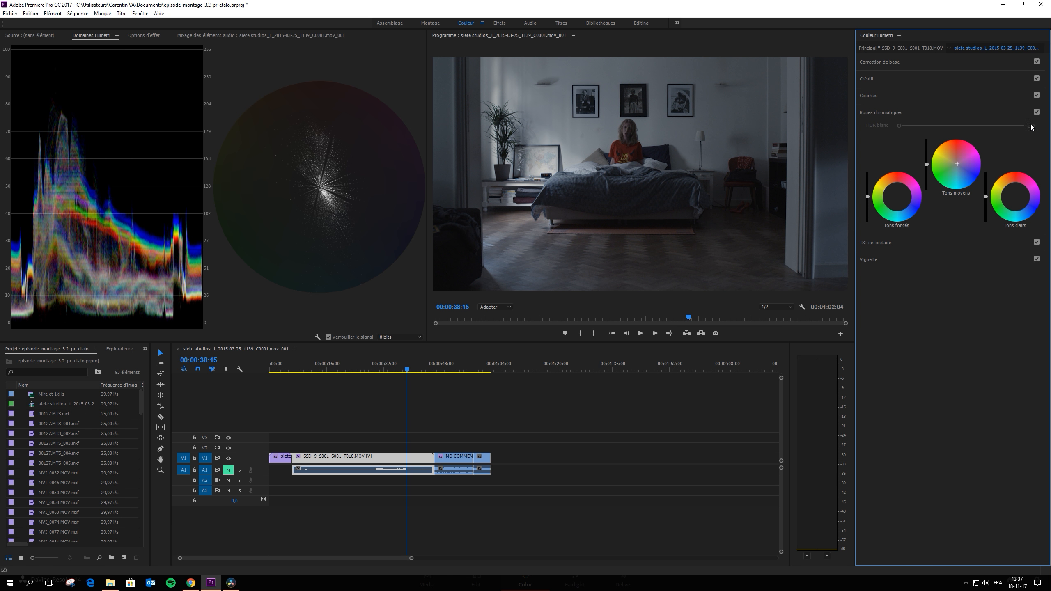
{"action": "left_click", "coordinate": [1037, 112]}
{"action": "left_click", "coordinate": [1036, 112]}
- Give the bedroom clip's highlights a very slight tint with the color wheels and compare with the wheels correction off
{"action": "left_click", "coordinate": [1016, 197]}
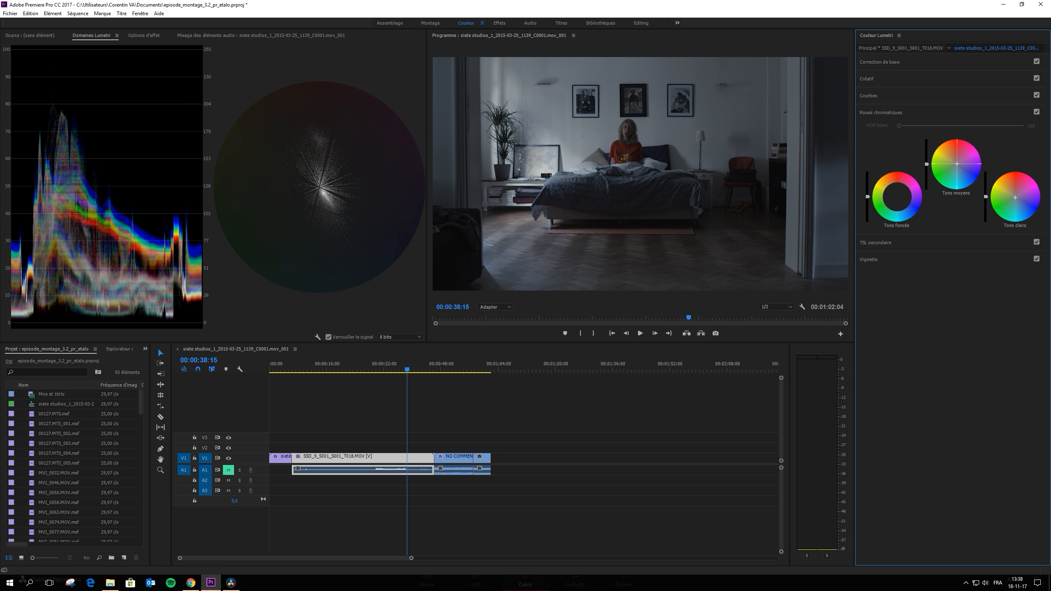
{"action": "left_click", "coordinate": [1036, 112]}
{"action": "left_click", "coordinate": [1037, 112]}
{"action": "left_click", "coordinate": [1036, 112]}
{"action": "left_click", "coordinate": [1037, 113]}
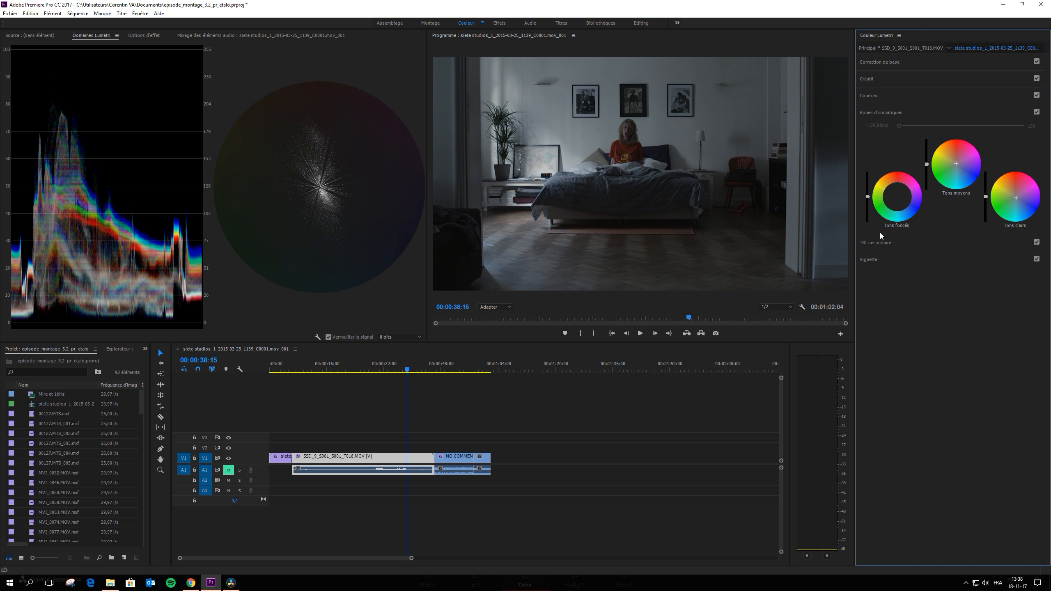
- Raise the brightness of the bedroom clip's highlights in the color wheels and compare with the wheels correction off
{"action": "left_click_drag", "start_coordinate": [986, 196], "coordinate": [986, 194]}
{"action": "left_click_drag", "start_coordinate": [986, 196], "coordinate": [986, 185]}
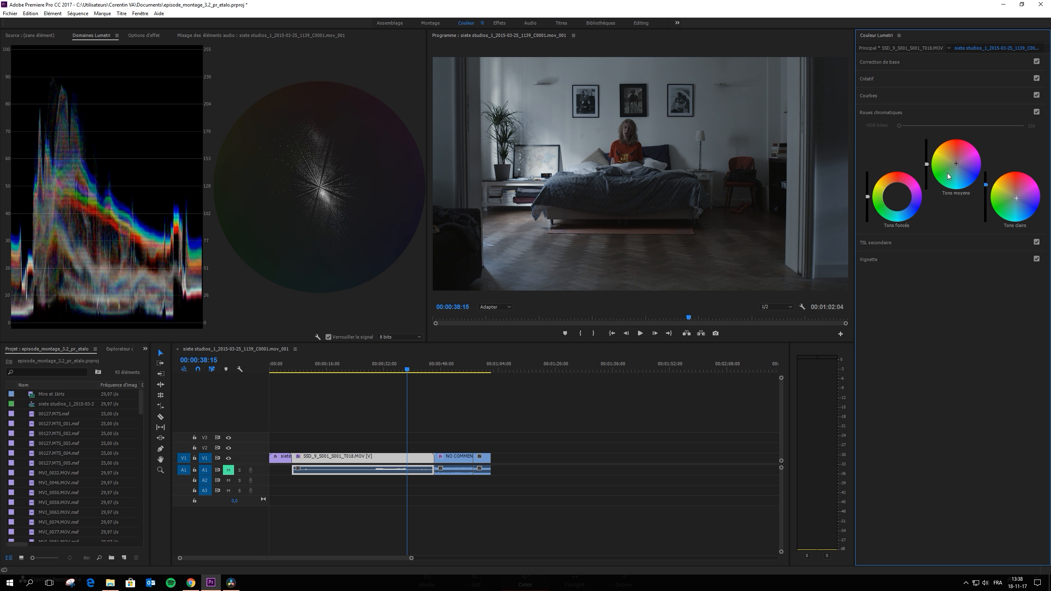
{"action": "left_click", "coordinate": [1036, 112]}
{"action": "left_click", "coordinate": [1036, 112]}
- Slightly lower the brightness of the bedroom clip's shadows in the color wheels and compare with the wheels correction off
{"action": "left_click_drag", "start_coordinate": [868, 197], "coordinate": [868, 198]}
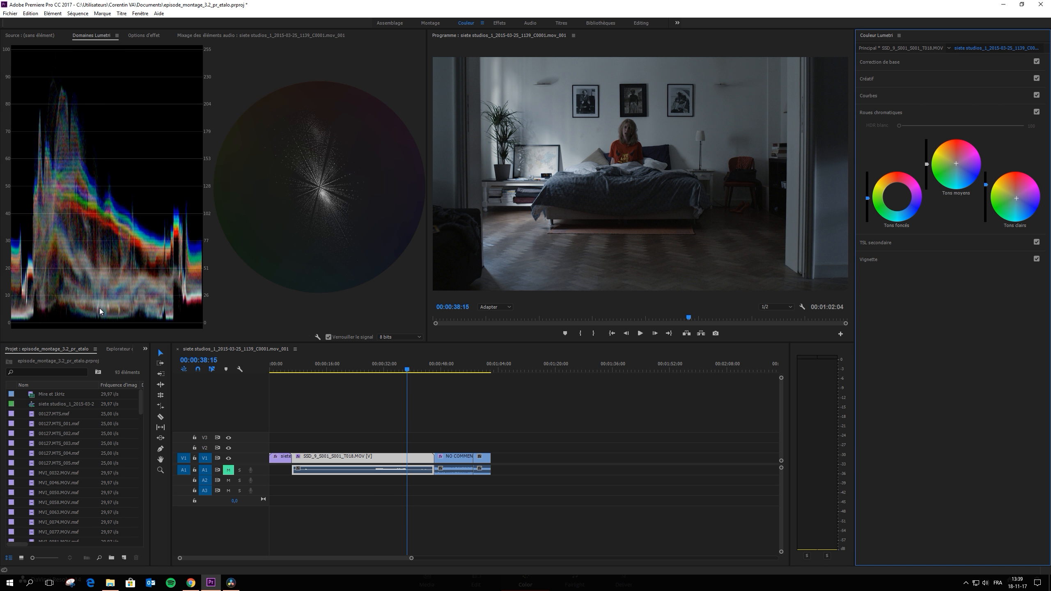
{"action": "left_click_drag", "start_coordinate": [868, 199], "coordinate": [868, 199]}
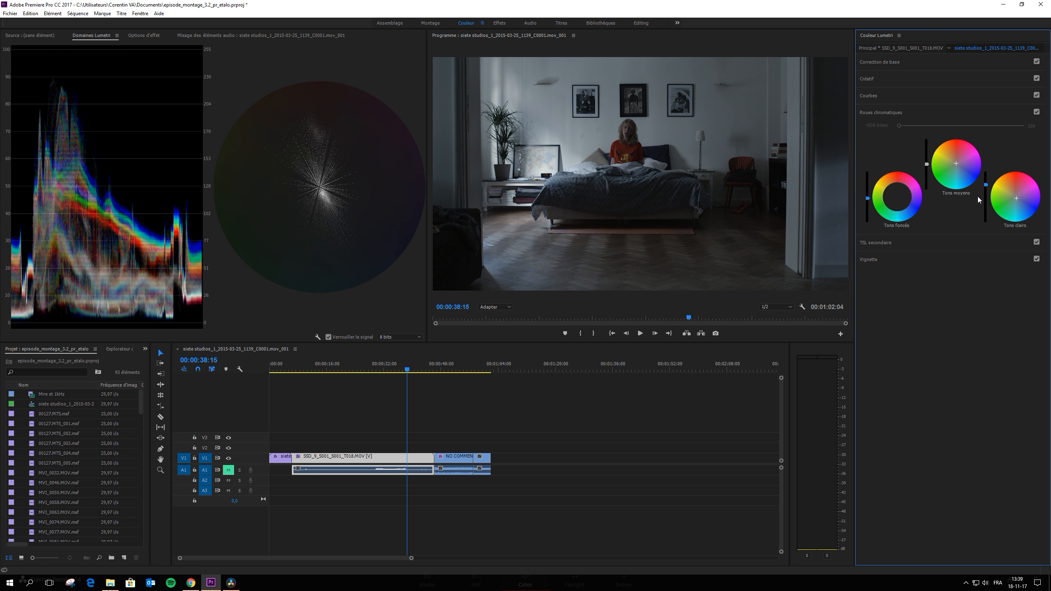
{"action": "left_click", "coordinate": [1037, 113]}
{"action": "left_click", "coordinate": [1036, 113]}
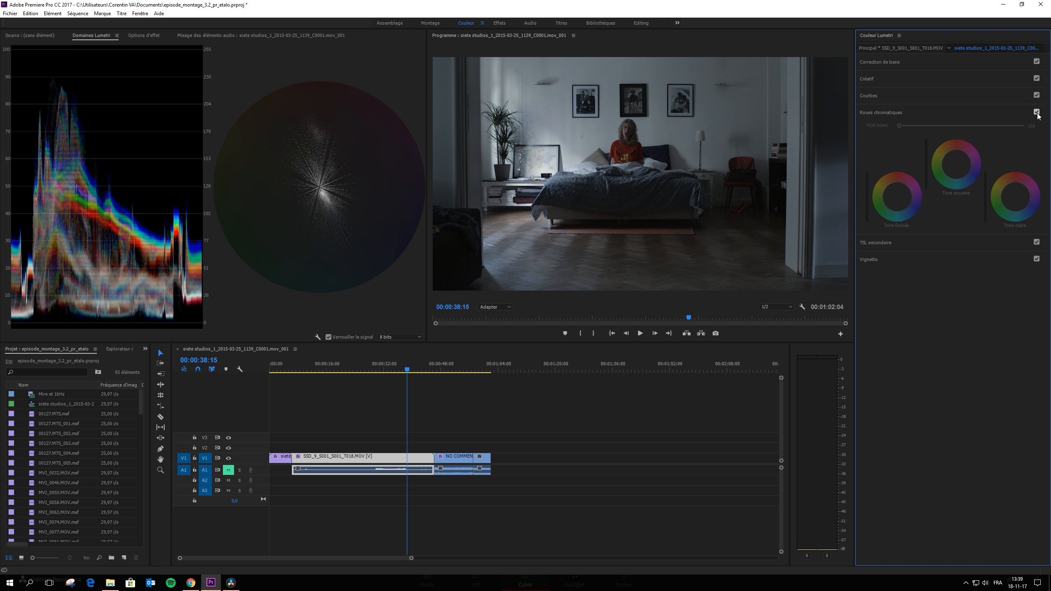
- Review the bedroom clip's basic correction and color wheels settings, comparing the image with the basic correction off and on
{"action": "left_click", "coordinate": [1036, 62]}
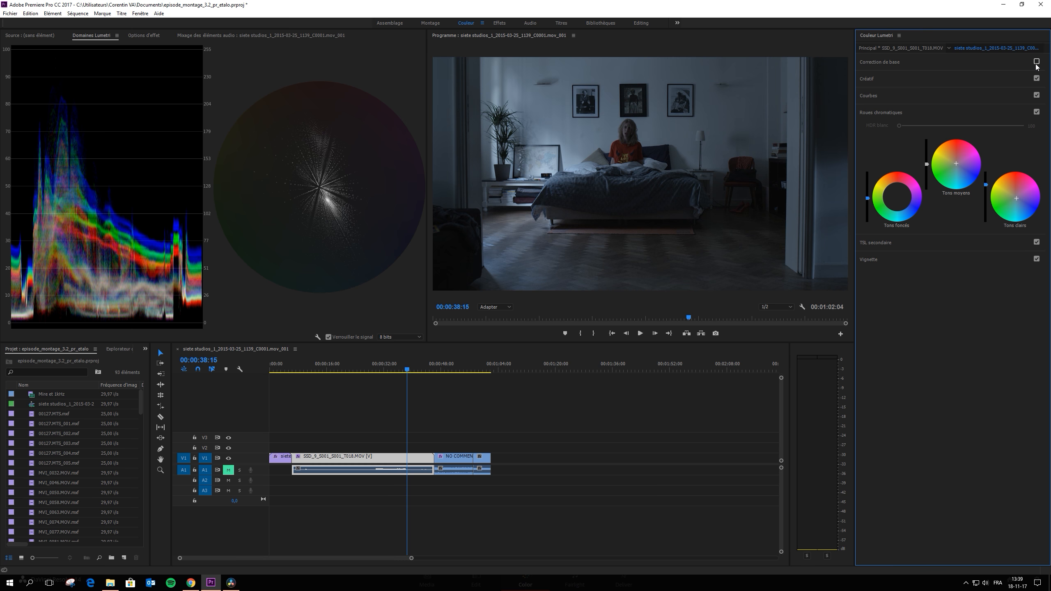
{"action": "left_click", "coordinate": [1036, 62]}
{"action": "left_click", "coordinate": [1037, 114]}
{"action": "left_click", "coordinate": [1037, 113]}
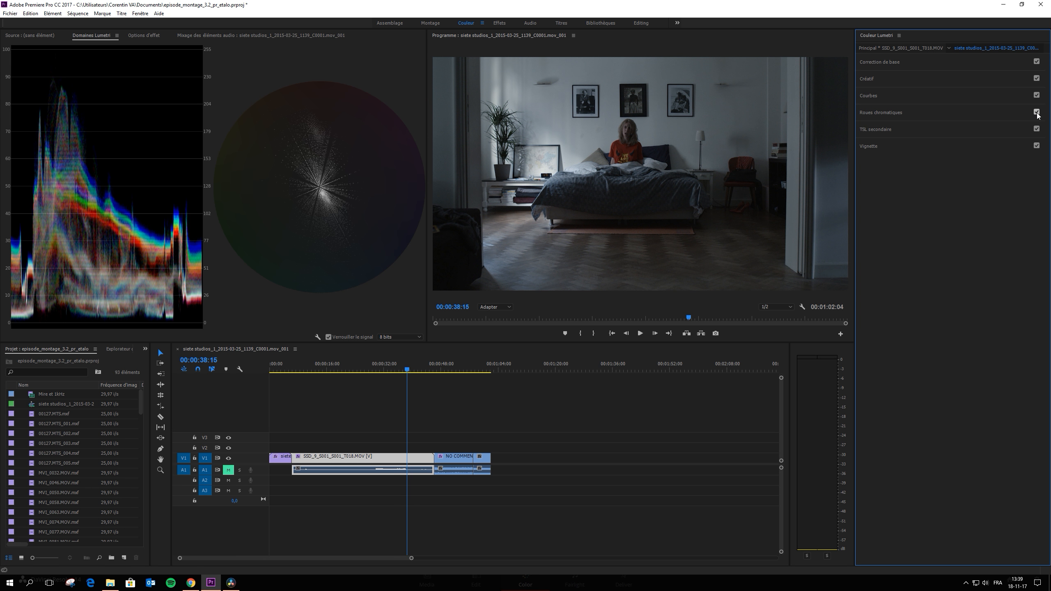
{"action": "left_click", "coordinate": [1037, 113]}
{"action": "left_click", "coordinate": [994, 113]}
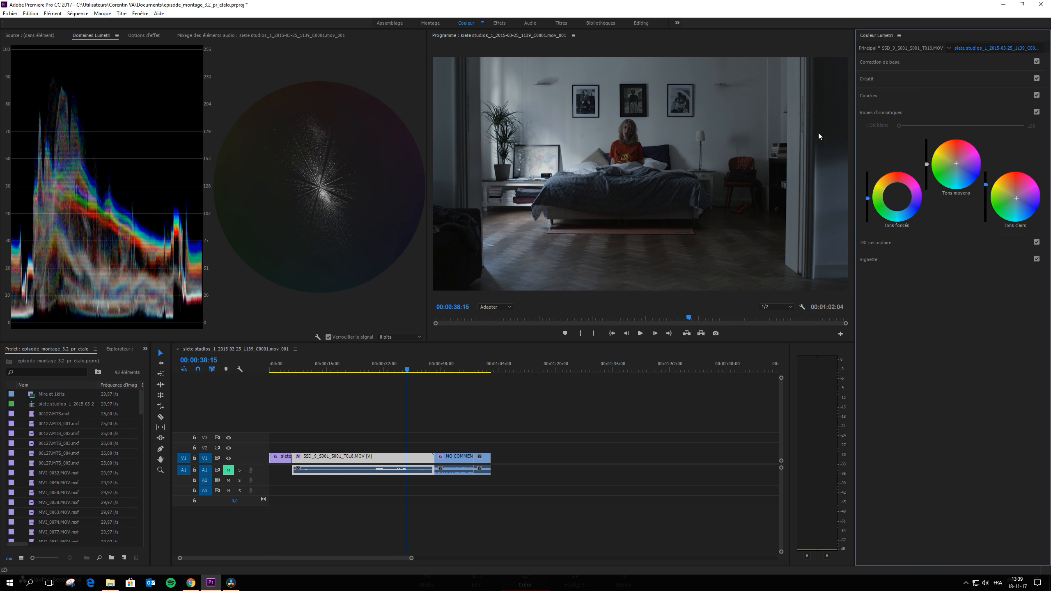
{"action": "left_click", "coordinate": [908, 62]}
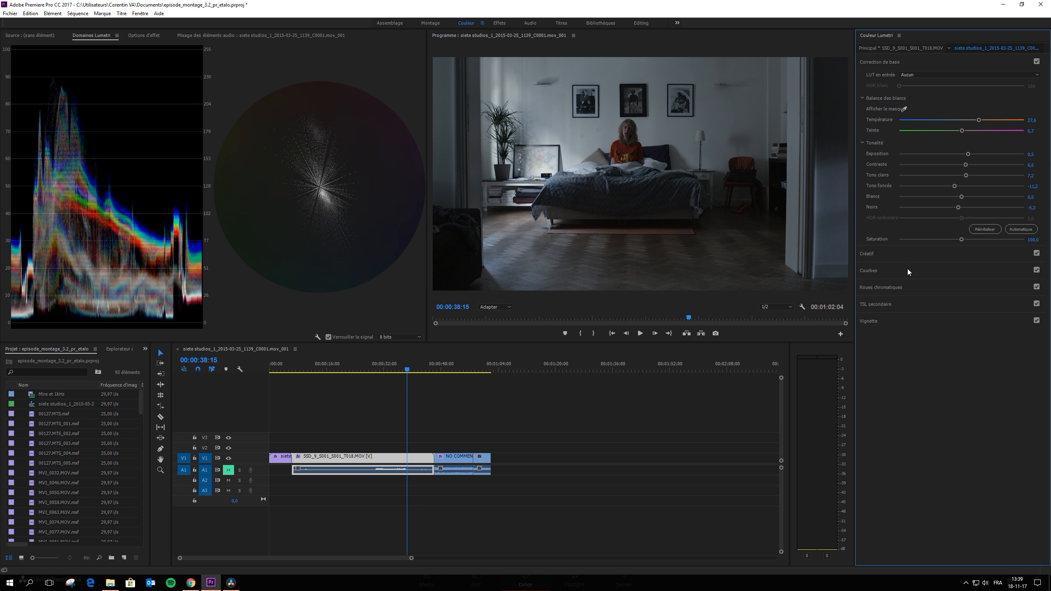
{"action": "left_click", "coordinate": [909, 288]}
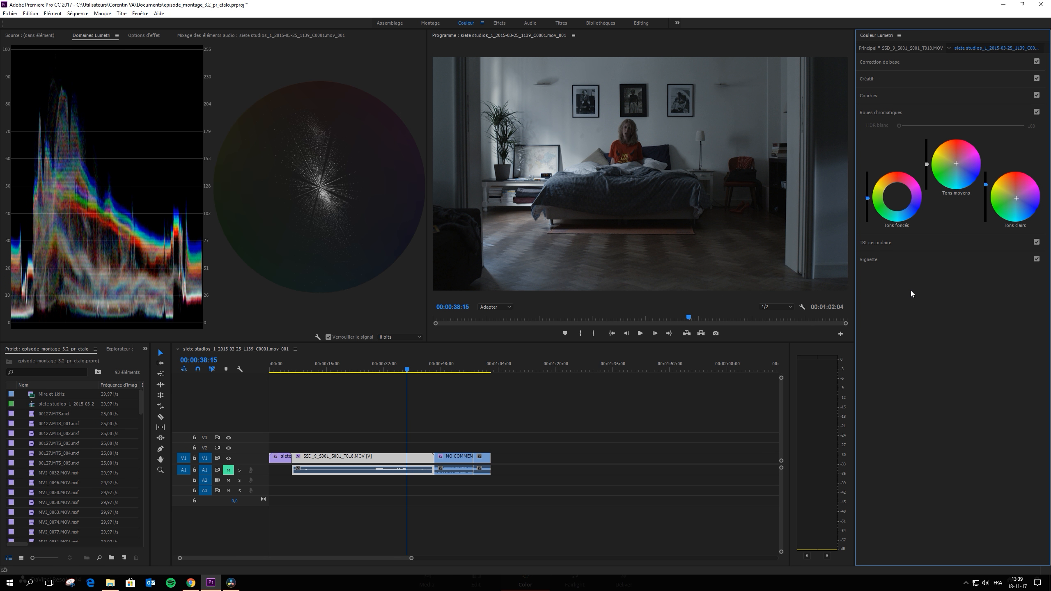
{"action": "left_click", "coordinate": [1036, 61]}
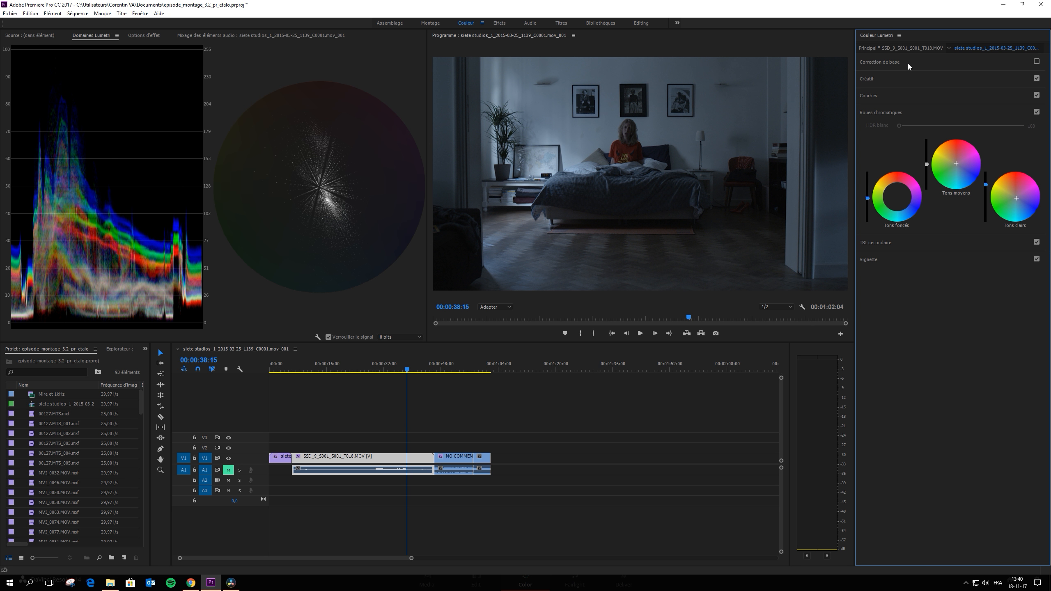
{"action": "left_click", "coordinate": [1038, 62]}
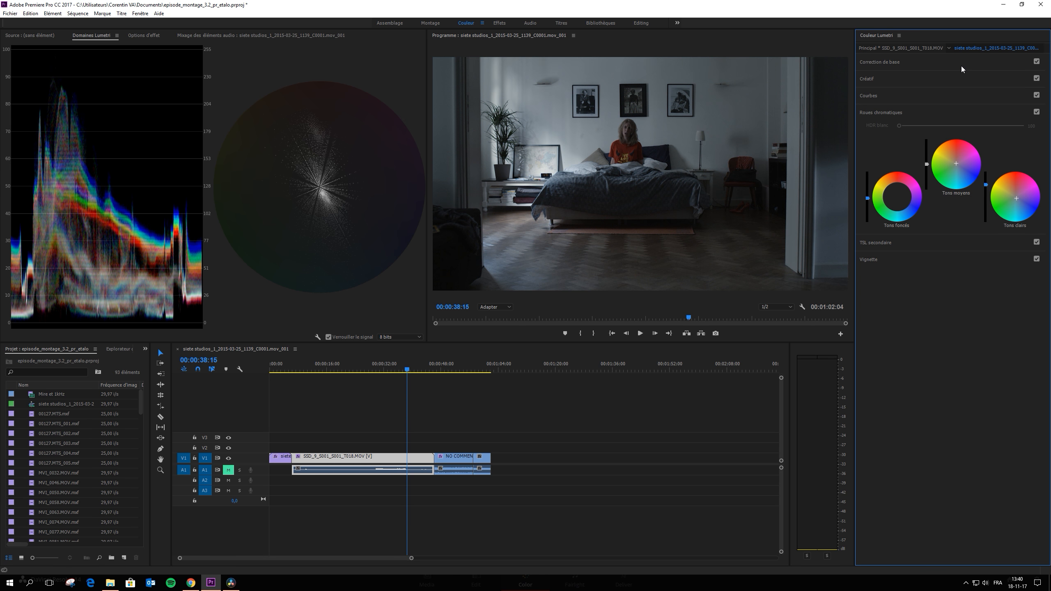
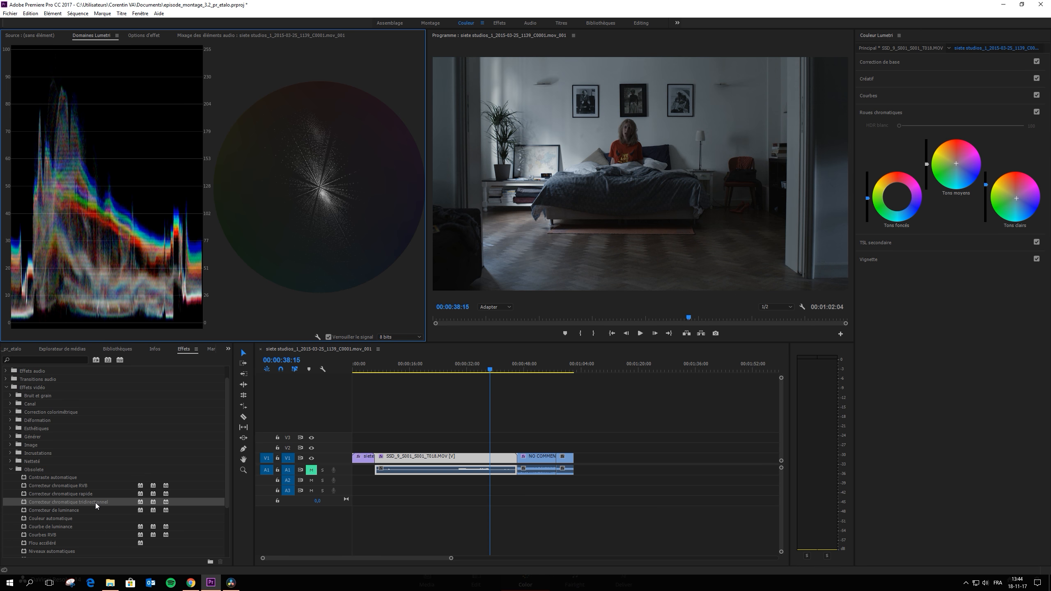
- Apply the obsolete three-way color corrector effect to the bedroom clip and display its settings
{"action": "left_click_drag", "start_coordinate": [102, 501], "coordinate": [493, 461]}
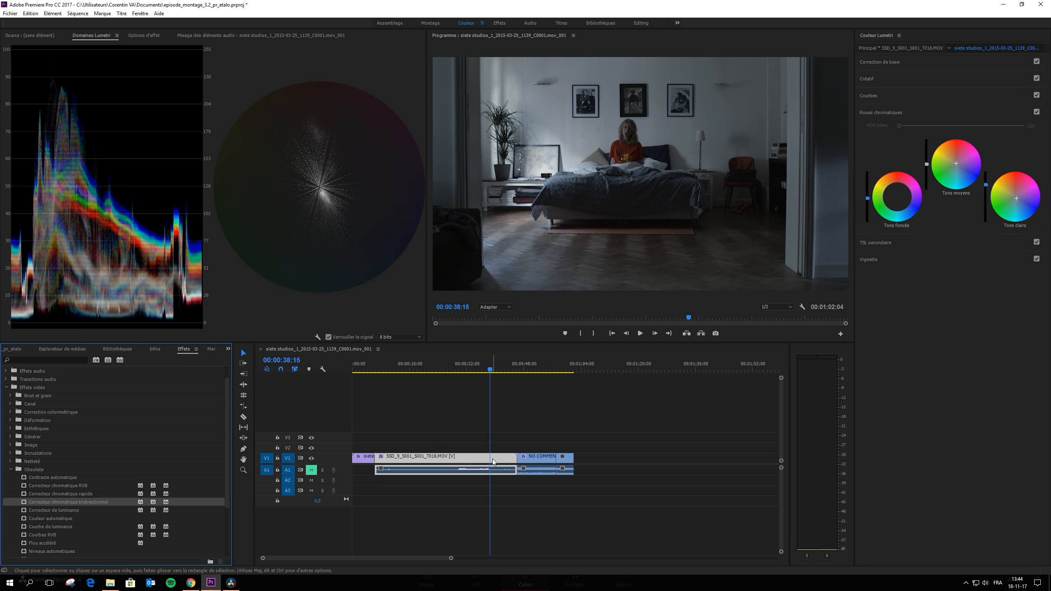
{"action": "double_click", "coordinate": [492, 461]}
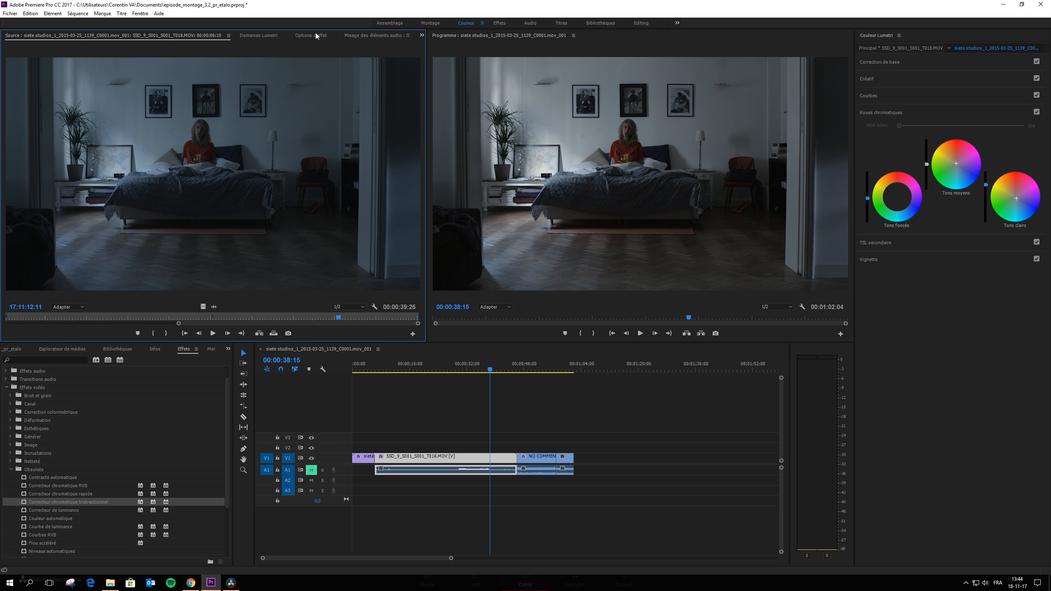
{"action": "left_click", "coordinate": [320, 36]}
{"action": "scroll", "coordinate": [248, 207], "scroll_direction": "down", "scroll_amount": 5}
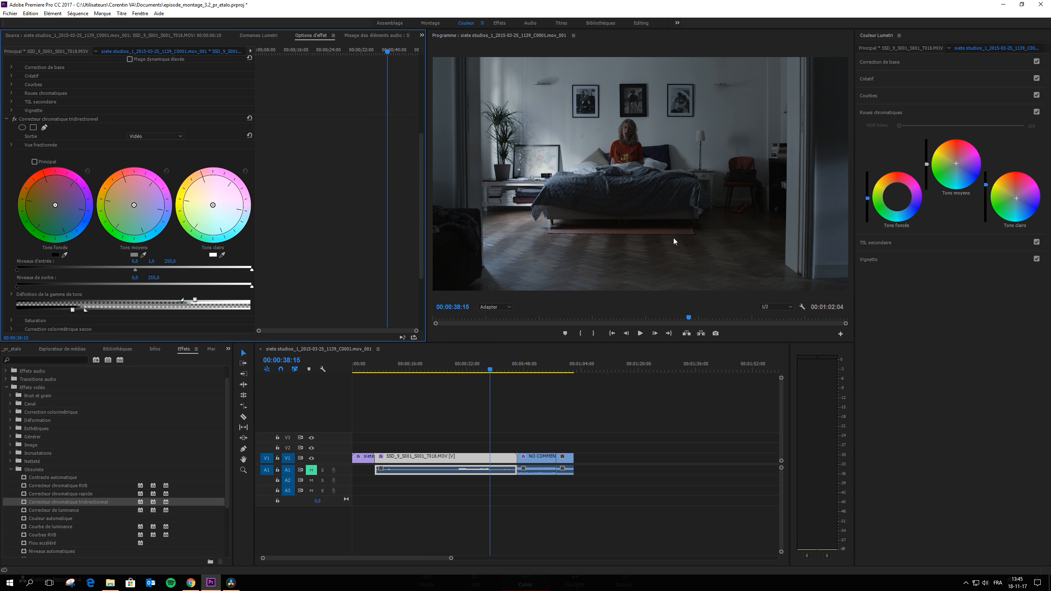
- Disable the Lumetri color wheels, then tint the bedroom clip's highlights toward cyan-blue and midtones toward red-orange in the three-way corrector
{"action": "left_click", "coordinate": [1036, 112]}
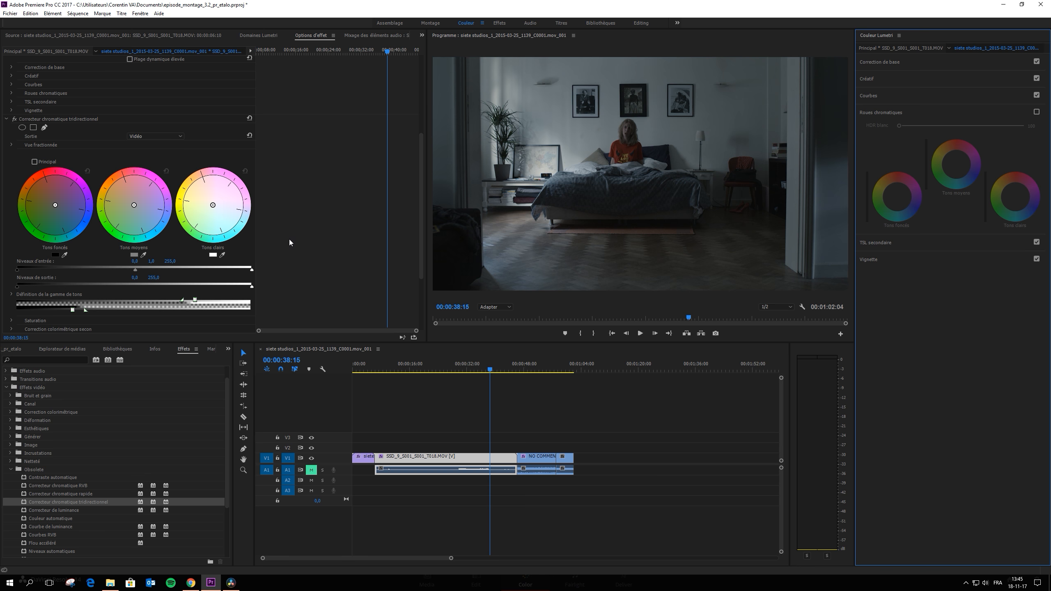
{"action": "left_click", "coordinate": [213, 206]}
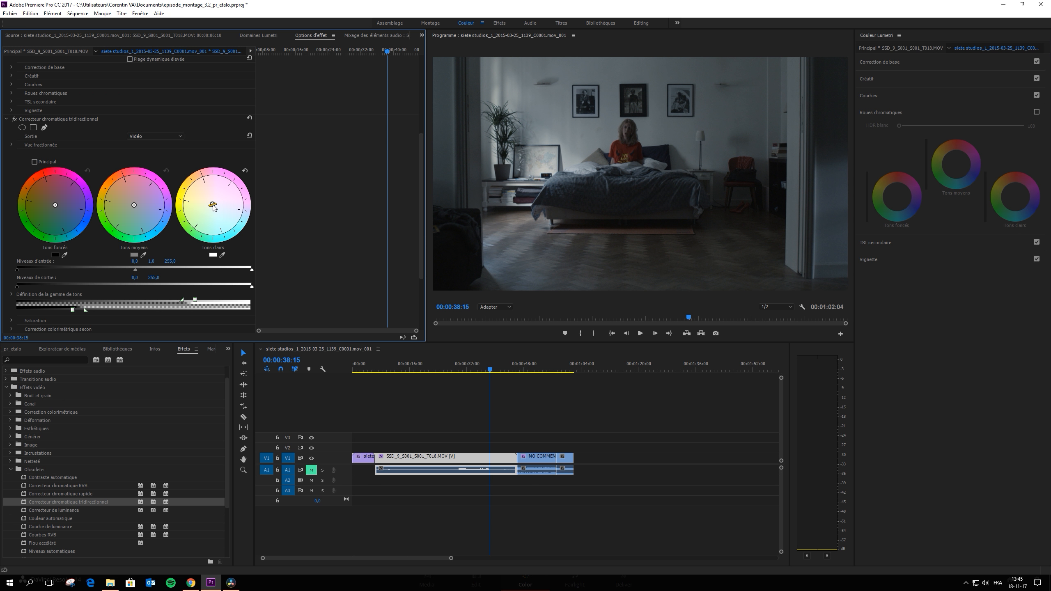
{"action": "left_click_drag", "start_coordinate": [213, 206], "coordinate": [223, 224]}
{"action": "left_click_drag", "start_coordinate": [134, 205], "coordinate": [130, 198]}
{"action": "left_click_drag", "start_coordinate": [130, 199], "coordinate": [131, 202]}
- Experiment with the highlight threshold and softness in the bedroom clip's tonal range definition, and reduce the highlight tint
{"action": "scroll", "coordinate": [80, 324], "scroll_direction": "down", "scroll_amount": 3}
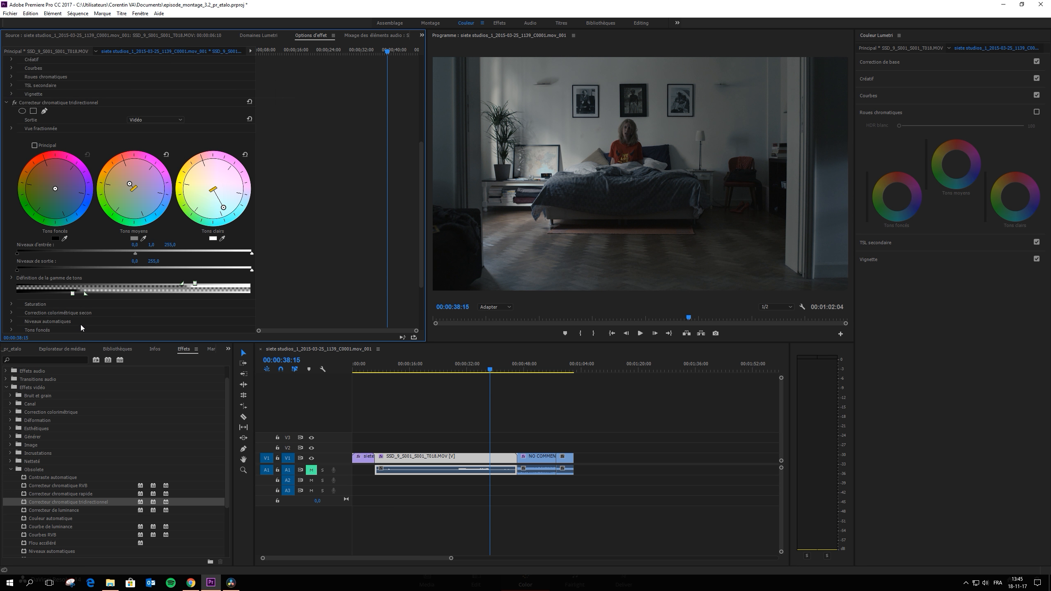
{"action": "left_click", "coordinate": [11, 236]}
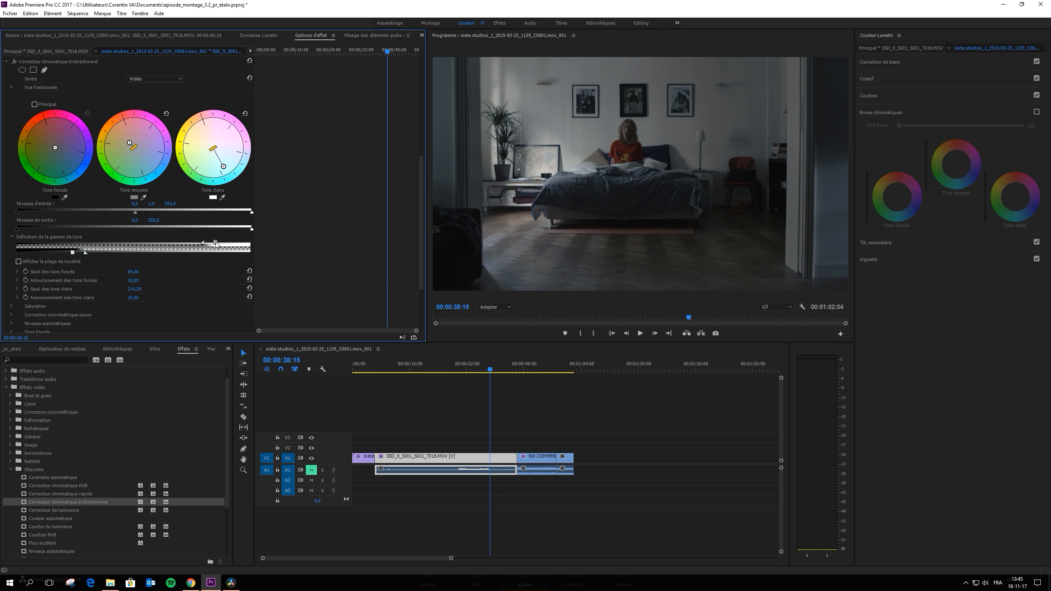
{"action": "left_click_drag", "start_coordinate": [217, 242], "coordinate": [85, 243]}
{"action": "left_click_drag", "start_coordinate": [157, 247], "coordinate": [71, 246]}
{"action": "left_click_drag", "start_coordinate": [74, 245], "coordinate": [203, 243]}
{"action": "left_click_drag", "start_coordinate": [223, 167], "coordinate": [217, 152]}
{"action": "left_click_drag", "start_coordinate": [169, 243], "coordinate": [138, 244]}
{"action": "left_click_drag", "start_coordinate": [203, 241], "coordinate": [161, 243]}
{"action": "left_click_drag", "start_coordinate": [217, 153], "coordinate": [219, 159]}
- Set the bedroom clip's shadow threshold to about 40.7 and highlight threshold to about 225.5, and reduce the midtone tint
{"action": "left_click_drag", "start_coordinate": [44, 251], "coordinate": [63, 254]}
{"action": "left_click_drag", "start_coordinate": [56, 253], "coordinate": [50, 252]}
{"action": "left_click_drag", "start_coordinate": [130, 143], "coordinate": [133, 144]}
{"action": "left_click_drag", "start_coordinate": [162, 245], "coordinate": [226, 240]}
- Look through the Lumetri curves, HSL secondary, vignette, creative and color wheels settings
{"action": "left_click", "coordinate": [908, 96]}
{"action": "left_click", "coordinate": [914, 94]}
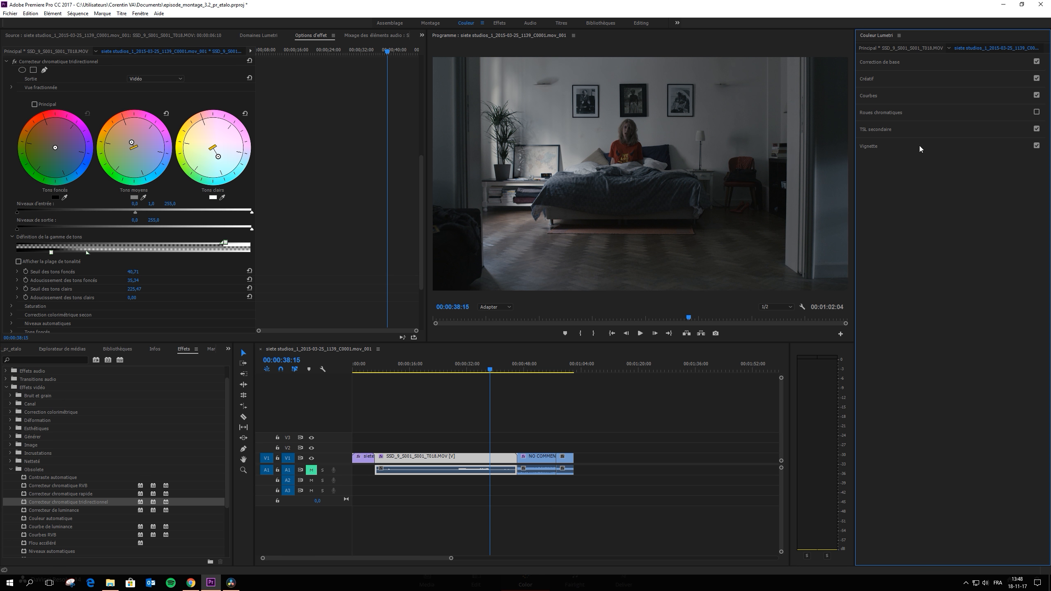
{"action": "left_click", "coordinate": [897, 128]}
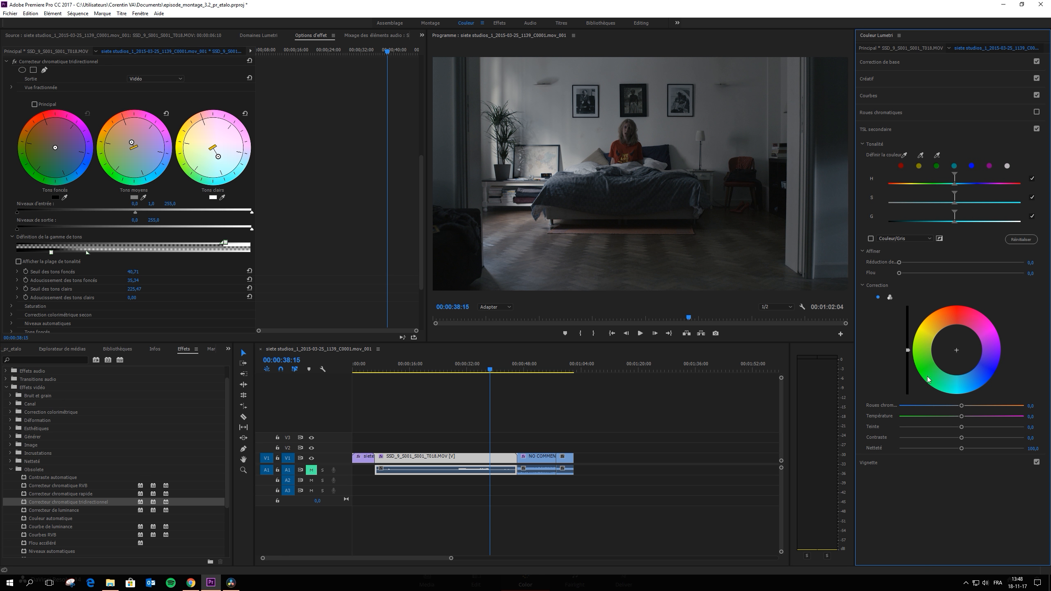
{"action": "left_click", "coordinate": [897, 463]}
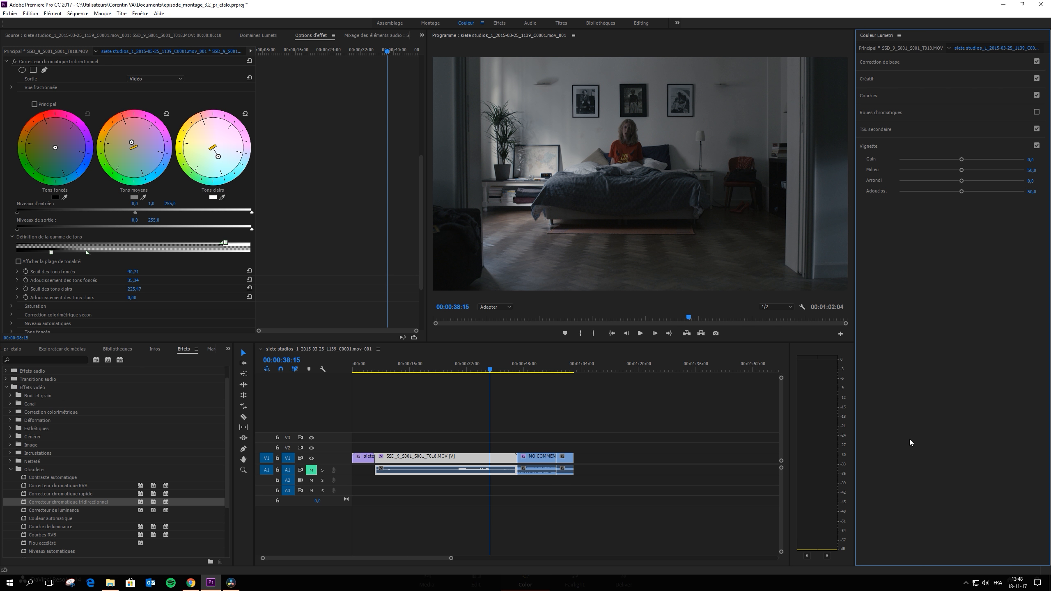
{"action": "left_click", "coordinate": [900, 81]}
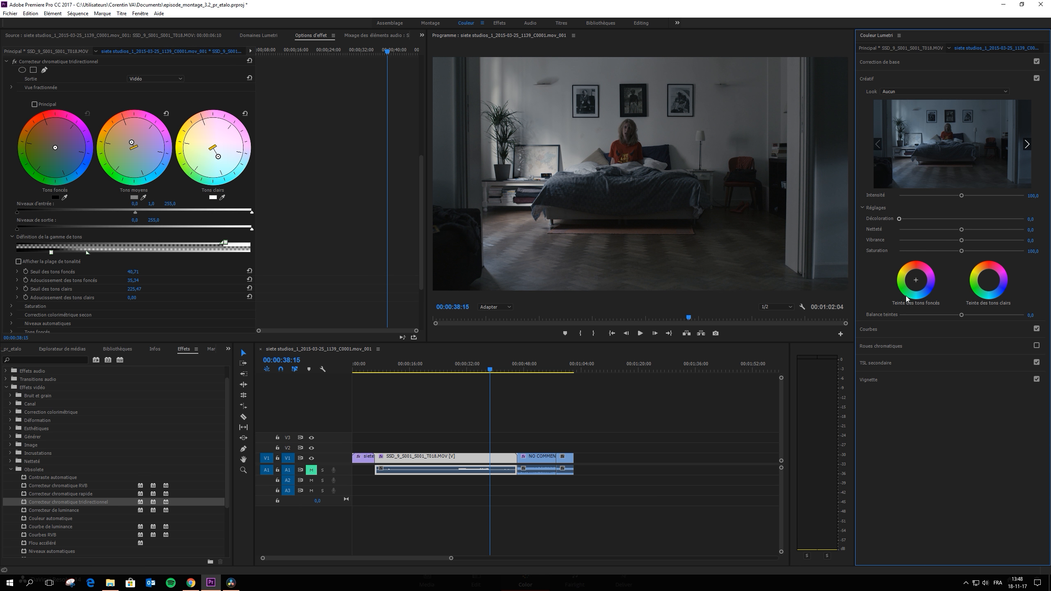
{"action": "left_click", "coordinate": [898, 329]}
{"action": "left_click", "coordinate": [927, 383]}
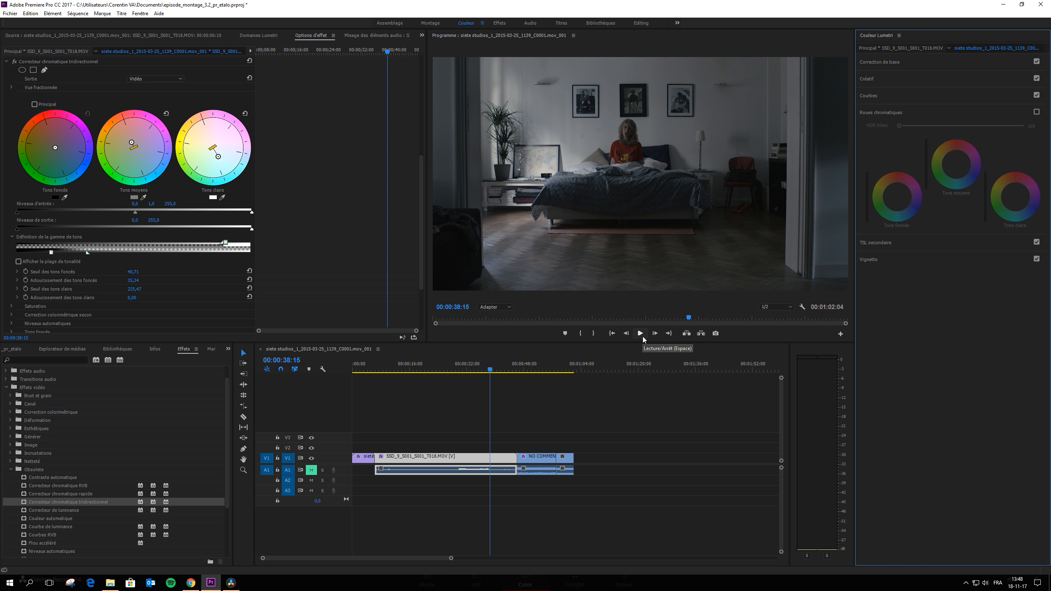
- Lower the three-way corrector's shadow softness on the bedroom clip to about 17
{"action": "left_click_drag", "start_coordinate": [88, 252], "coordinate": [70, 252]}
- Apply the three-way color corrector to the NO COMMENT Funchal clip and display its settings
{"action": "left_click", "coordinate": [540, 459]}
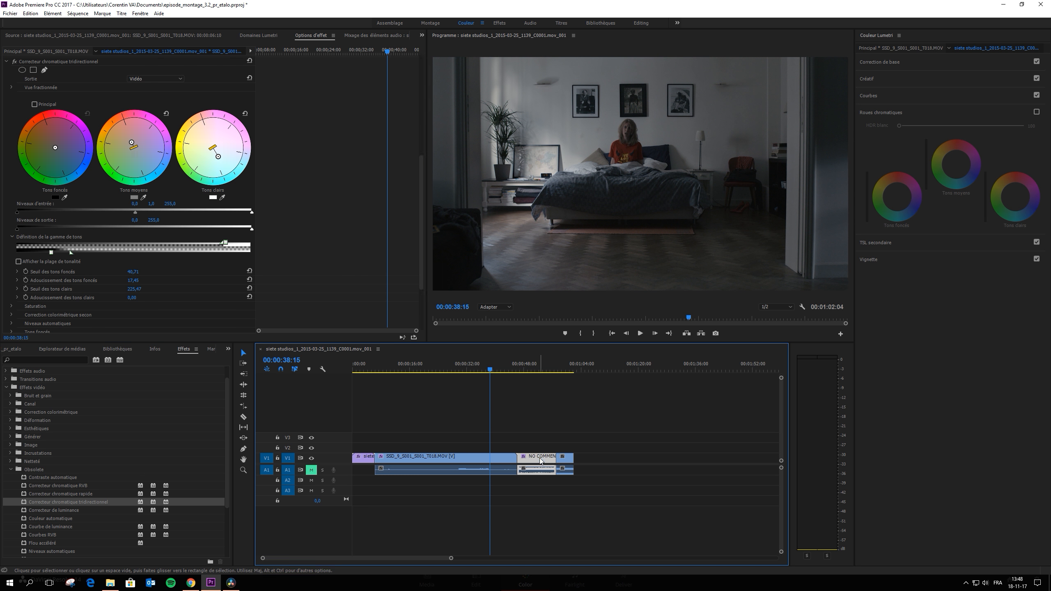
{"action": "double_click", "coordinate": [537, 459]}
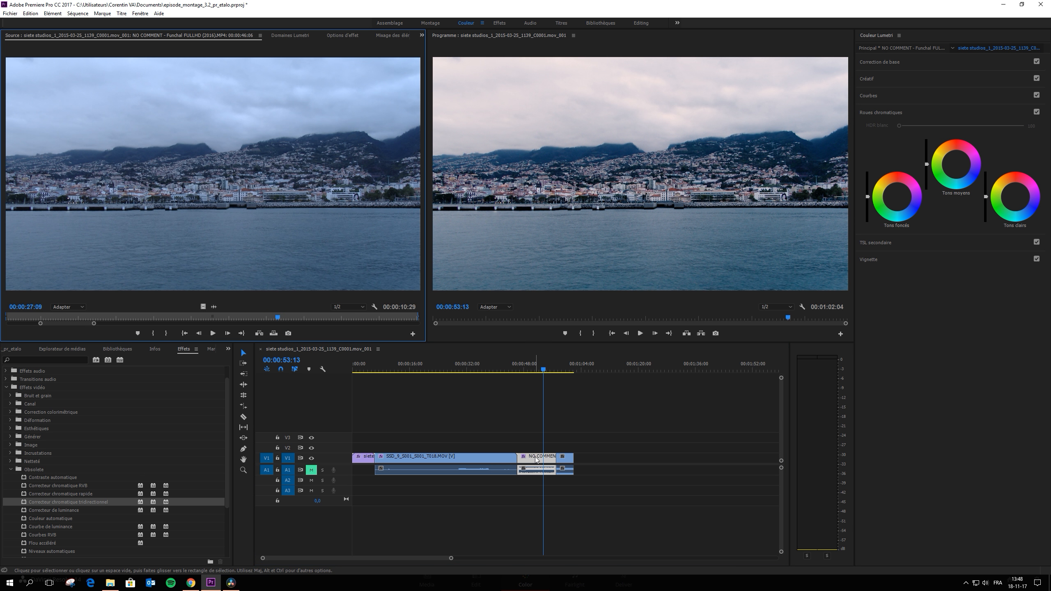
{"action": "left_click_drag", "start_coordinate": [56, 505], "coordinate": [542, 458]}
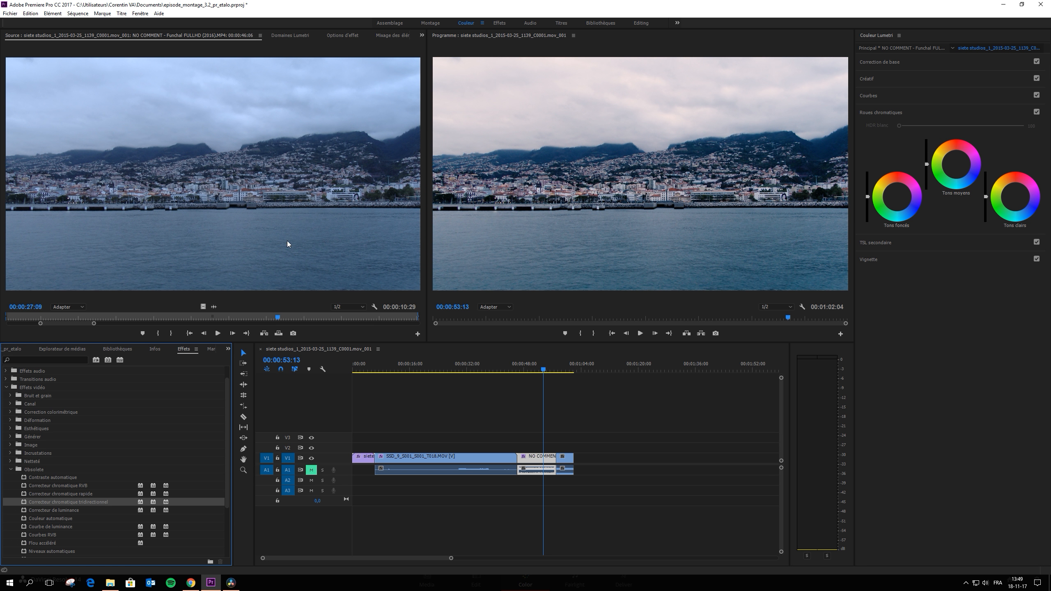
{"action": "left_click", "coordinate": [340, 35]}
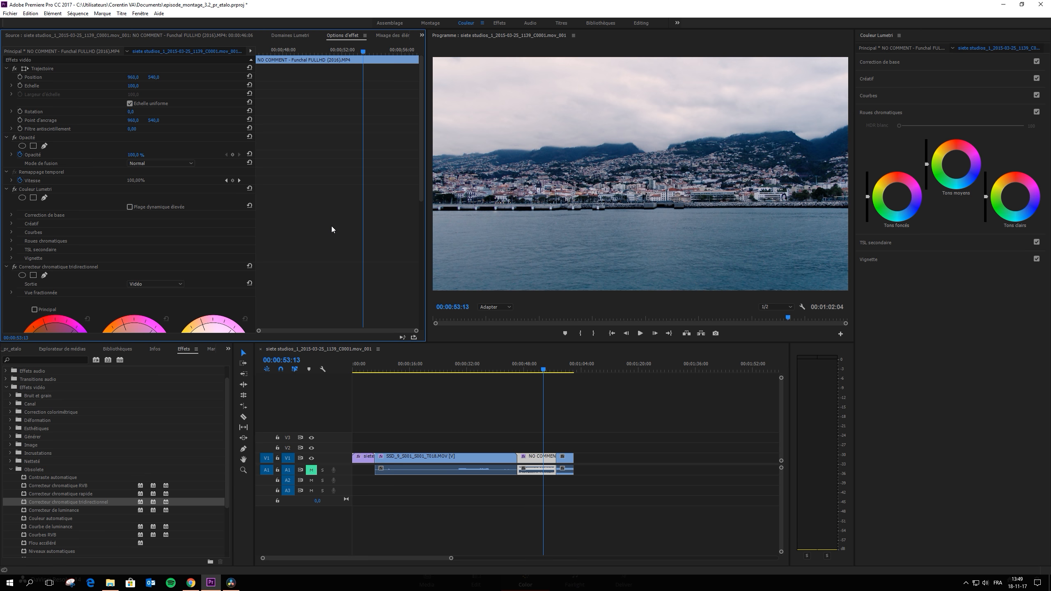
{"action": "scroll", "coordinate": [209, 265], "scroll_direction": "down", "scroll_amount": 5}
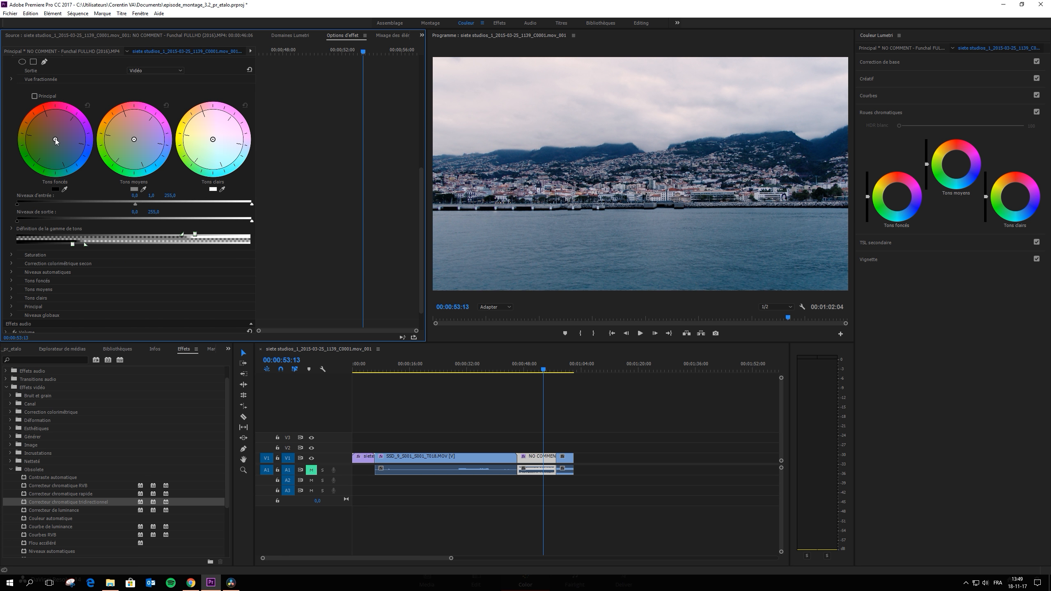
- Tint the Funchal clip's shadows toward yellow-orange and slightly lower the shadow threshold
{"action": "left_click_drag", "start_coordinate": [56, 139], "coordinate": [50, 140]}
{"action": "left_click_drag", "start_coordinate": [92, 243], "coordinate": [70, 244]}
- Tint the Funchal clip's highlights slightly toward green with a lower highlight threshold, and shift its midtones toward orange-red
{"action": "left_click_drag", "start_coordinate": [211, 141], "coordinate": [211, 144]}
{"action": "left_click_drag", "start_coordinate": [195, 234], "coordinate": [200, 235]}
{"action": "left_click_drag", "start_coordinate": [205, 234], "coordinate": [200, 235]}
{"action": "left_click_drag", "start_coordinate": [212, 143], "coordinate": [209, 144]}
{"action": "mouse_move", "coordinate": [202, 234]}
{"action": "left_mouse_down"}
{"action": "mouse_move", "coordinate": [210, 234]}
{"action": "mouse_move", "coordinate": [191, 234]}
{"action": "left_mouse_up"}
{"action": "left_click_drag", "start_coordinate": [134, 139], "coordinate": [130, 133]}
- Reduce the Funchal clip's midtone and highlight saturation to 84 and lower its shadow saturation as well
{"action": "left_click", "coordinate": [11, 255]}
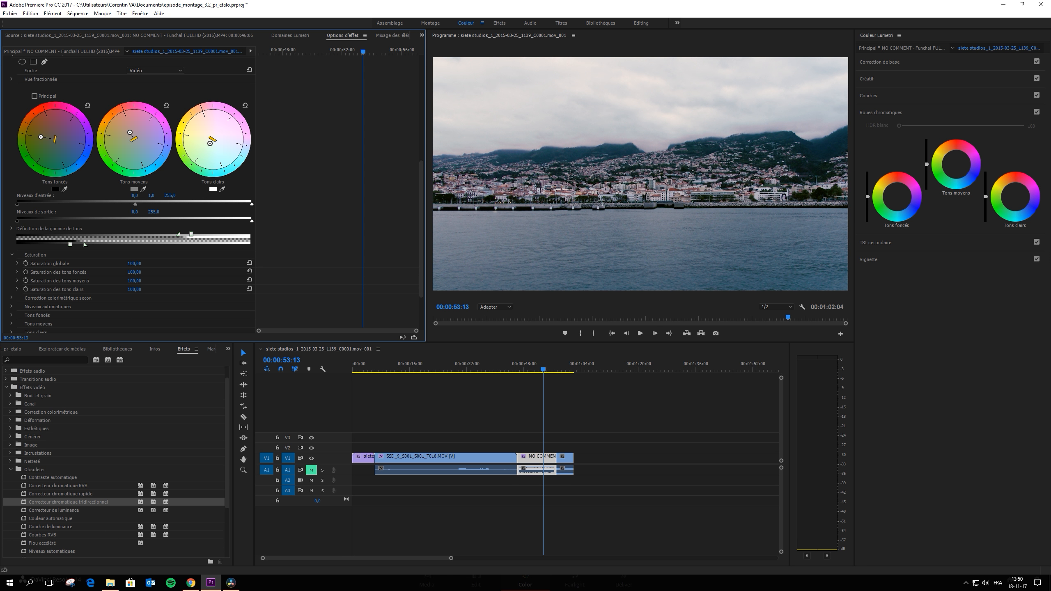
{"action": "left_click_drag", "start_coordinate": [135, 281], "coordinate": [164, 281]}
{"action": "left_click", "coordinate": [135, 289]}
{"action": "type", "text": "134"}
{"action": "key", "text": "Return"}
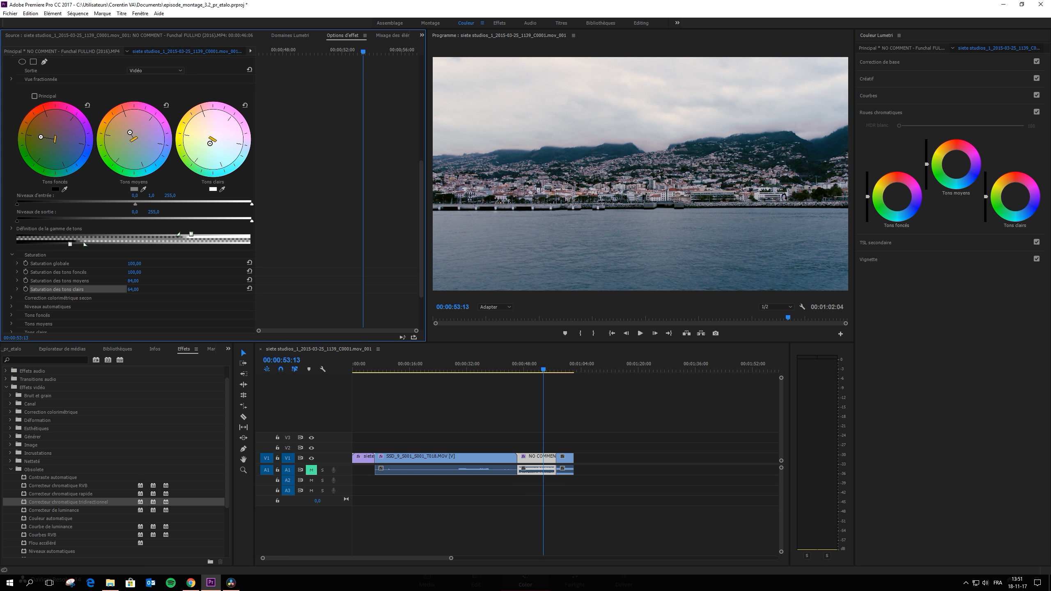
{"action": "left_click_drag", "start_coordinate": [134, 272], "coordinate": [146, 277]}
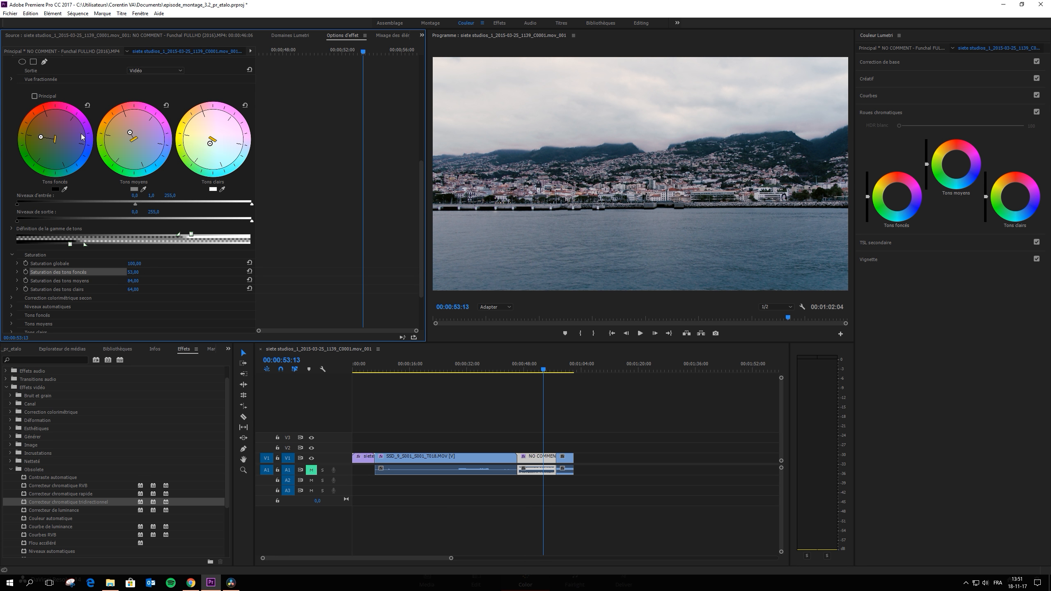
{"action": "scroll", "coordinate": [110, 189], "scroll_direction": "up", "scroll_amount": 3}
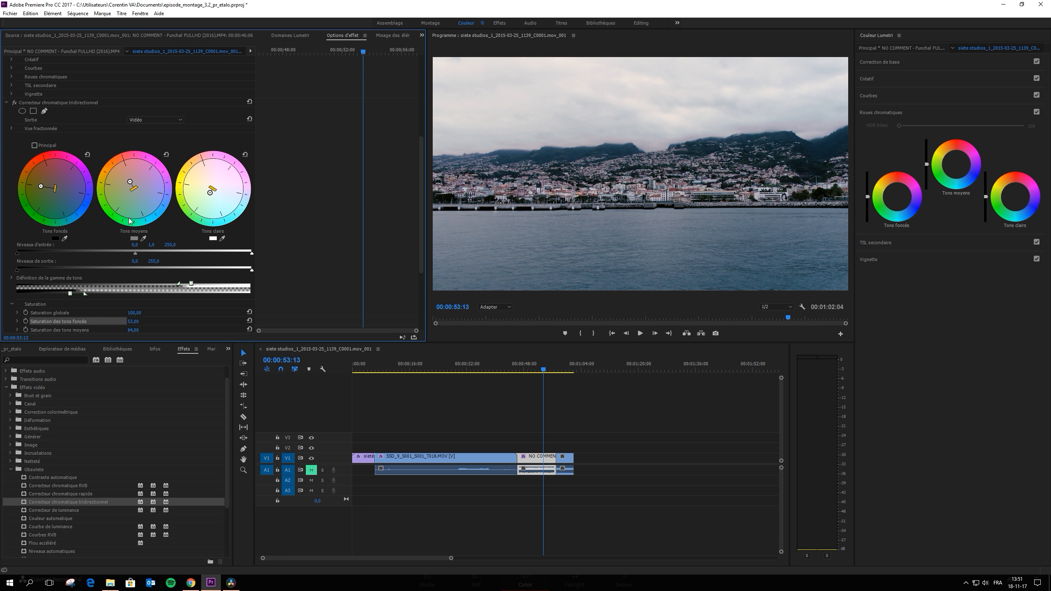
{"action": "scroll", "coordinate": [42, 244], "scroll_direction": "down", "scroll_amount": 1}
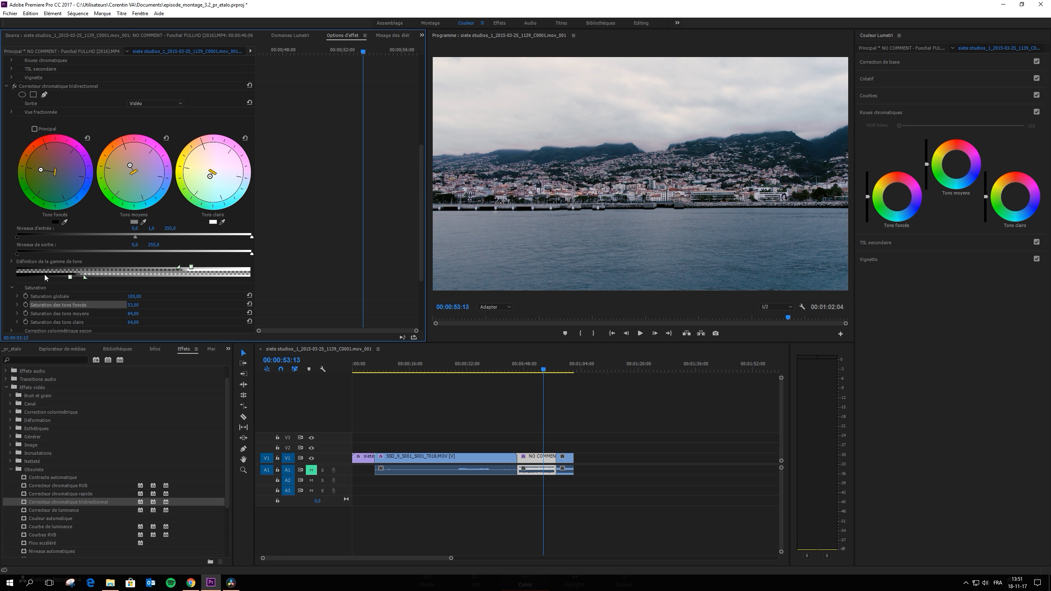